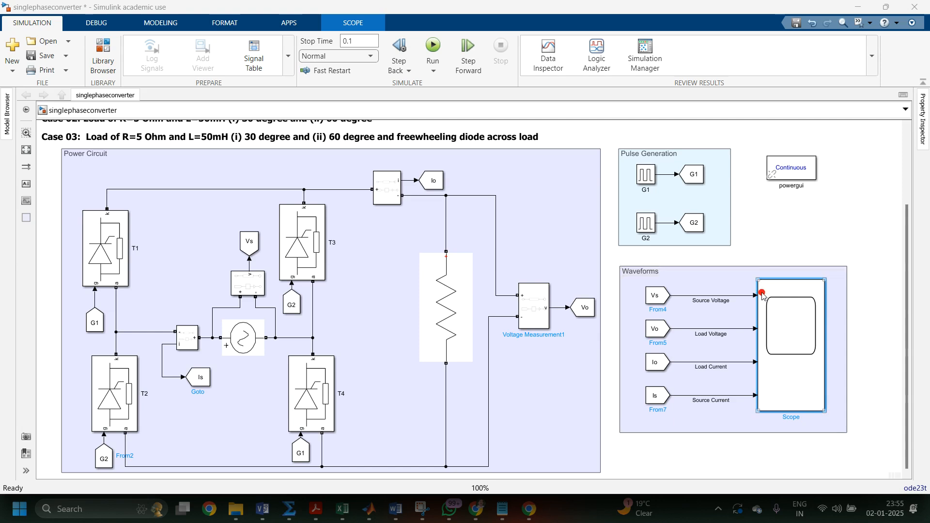
# Switch to the MATLAB Command Window, set the variable alpha to 60, and return to the singlephaseconverter model
pyautogui.click(500, 342)
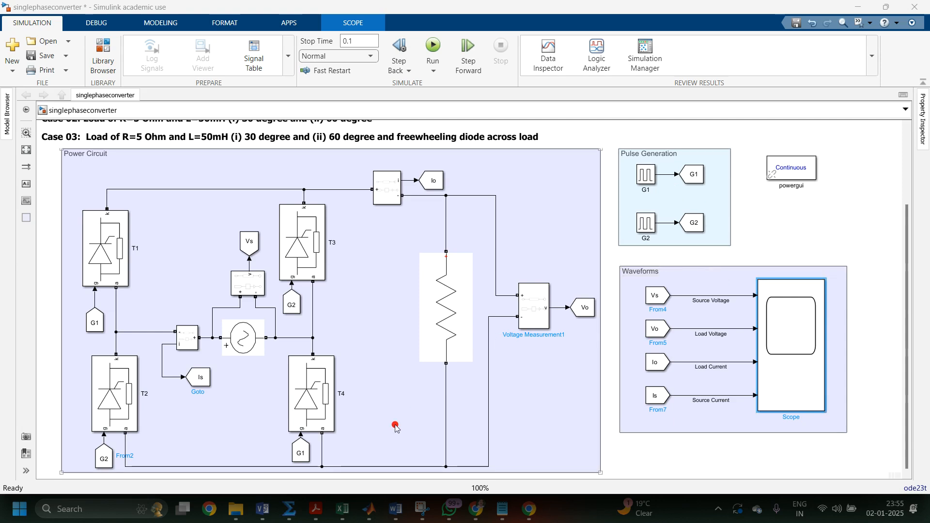
pyautogui.moveTo(367, 508)
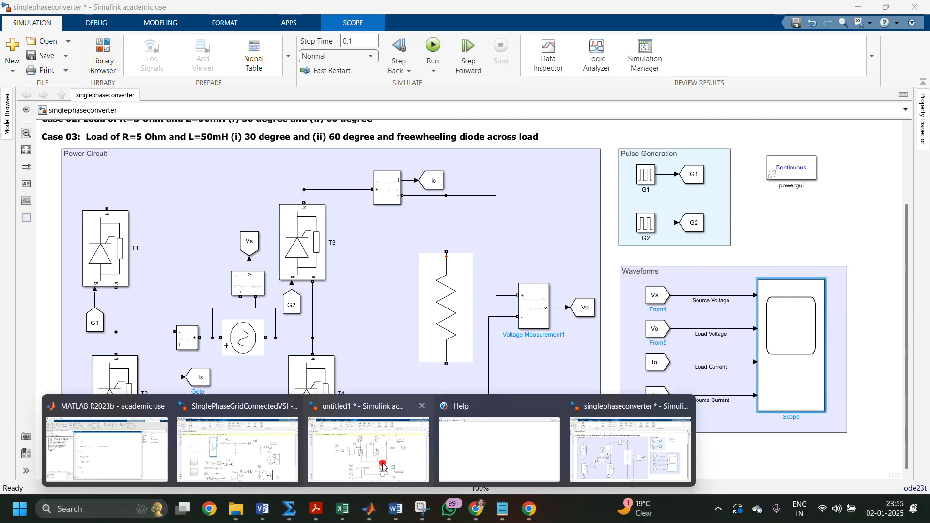
pyautogui.click(155, 450)
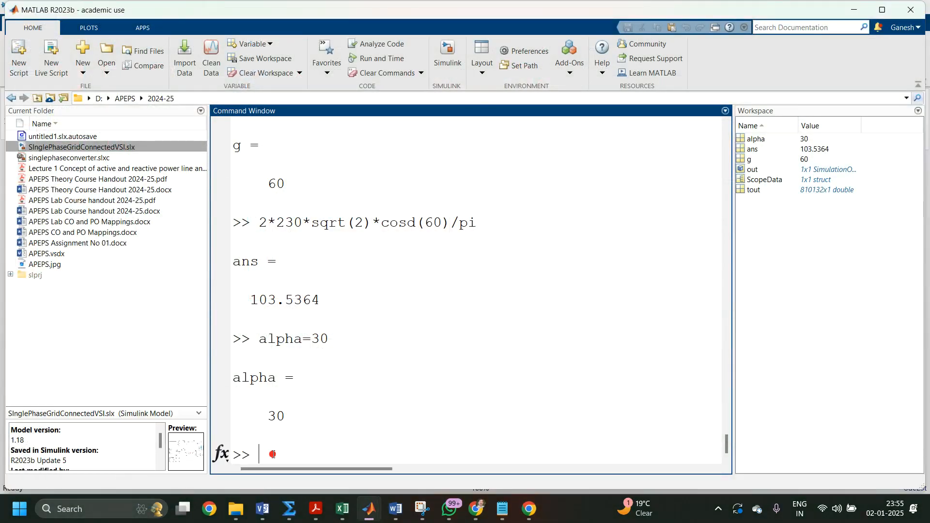
pyautogui.write('alpha=60')
pyautogui.press('Return')
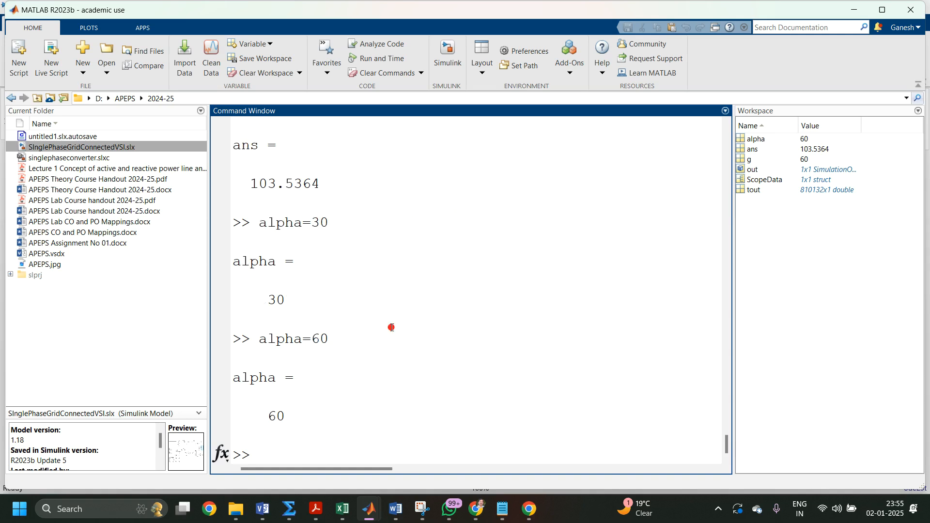
pyautogui.click(856, 10)
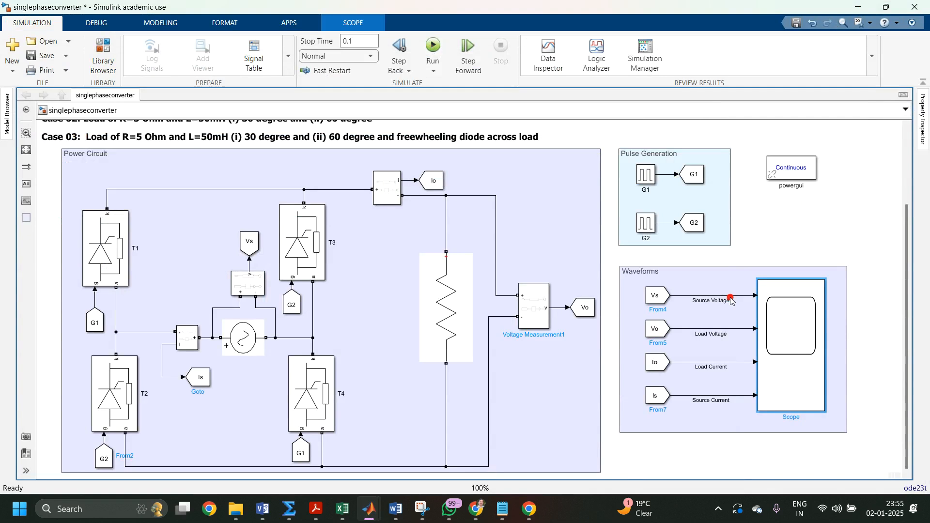
# Run the converter simulation and open the style settings of the Scope
pyautogui.hotkey('ctrl', 't')
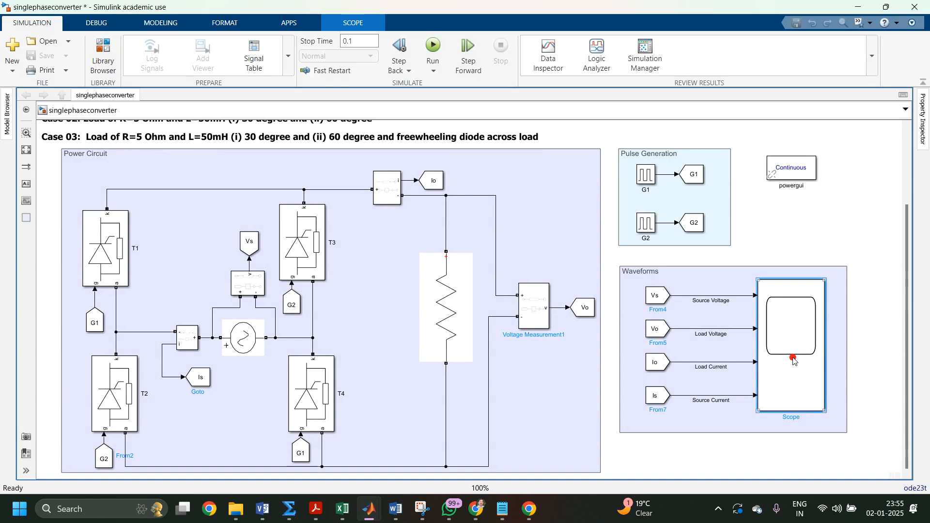
pyautogui.doubleClick(793, 361)
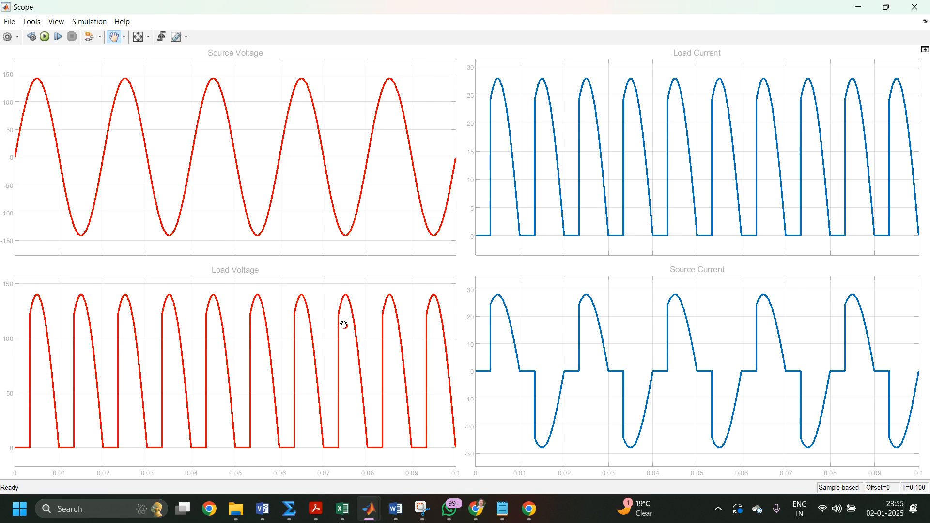
pyautogui.click(234, 273)
pyautogui.click(51, 23)
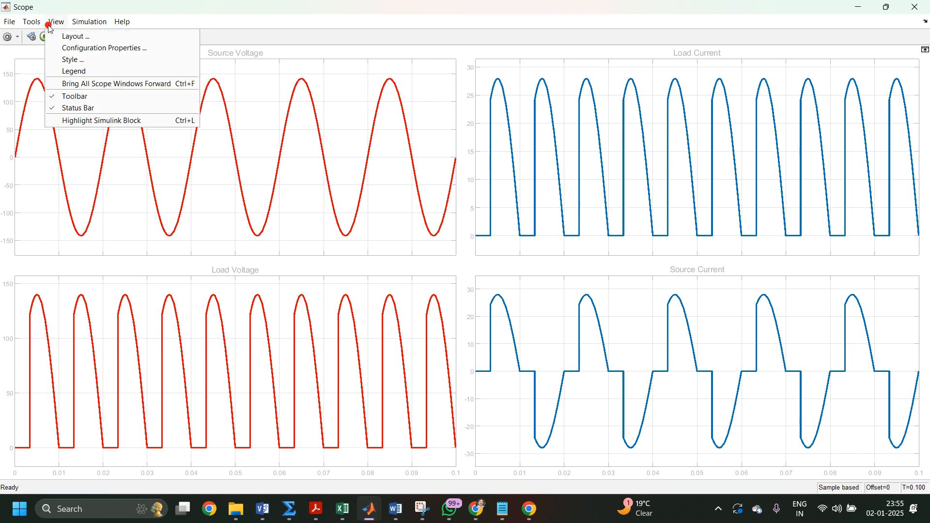
pyautogui.click(62, 60)
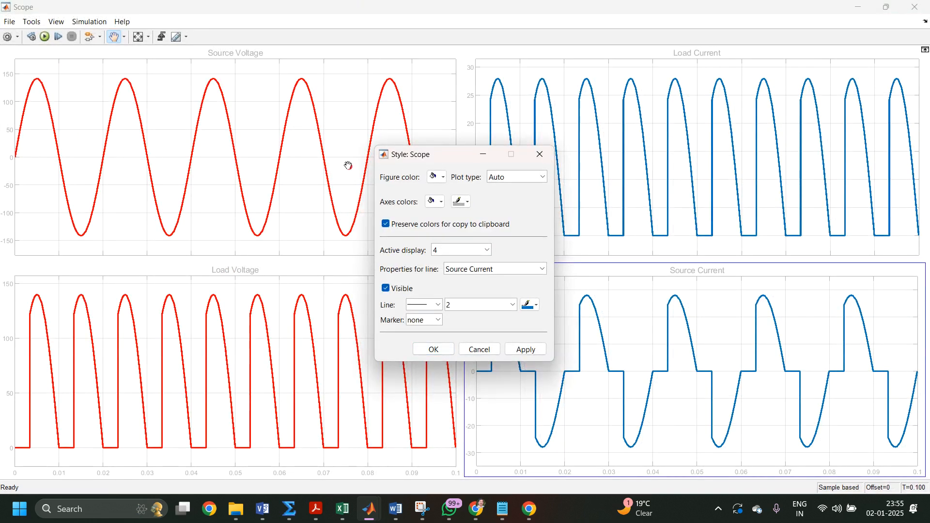
# Try a black axes background for the Scope's displays and apply it
pyautogui.click(448, 212)
pyautogui.click(435, 201)
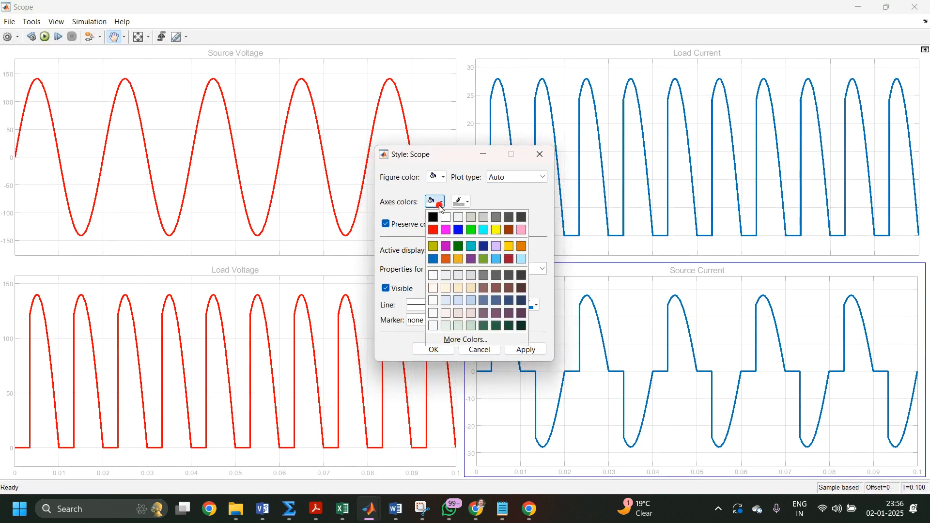
pyautogui.click(433, 217)
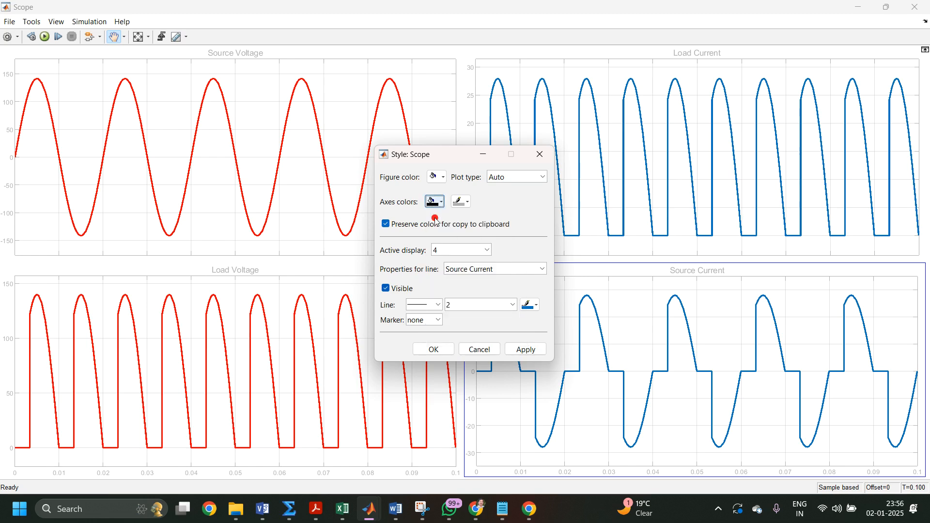
pyautogui.click(533, 354)
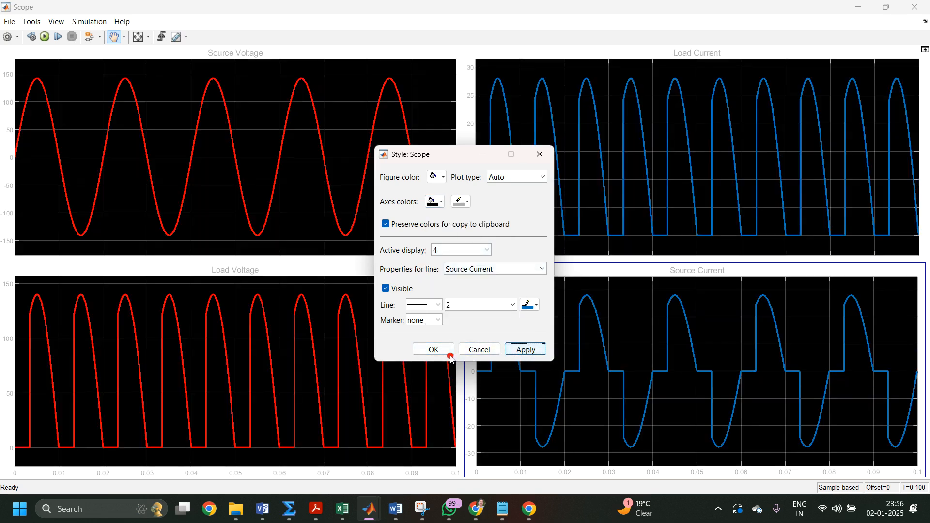
# Set the Scope's axes background to white and its axes text and grid color to black, and close the Scope
pyautogui.click(439, 201)
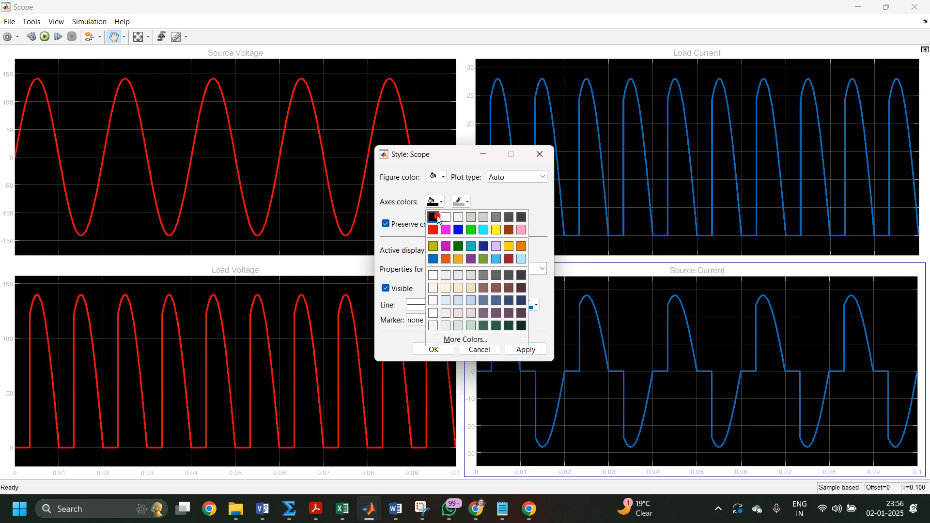
pyautogui.click(442, 219)
pyautogui.click(461, 201)
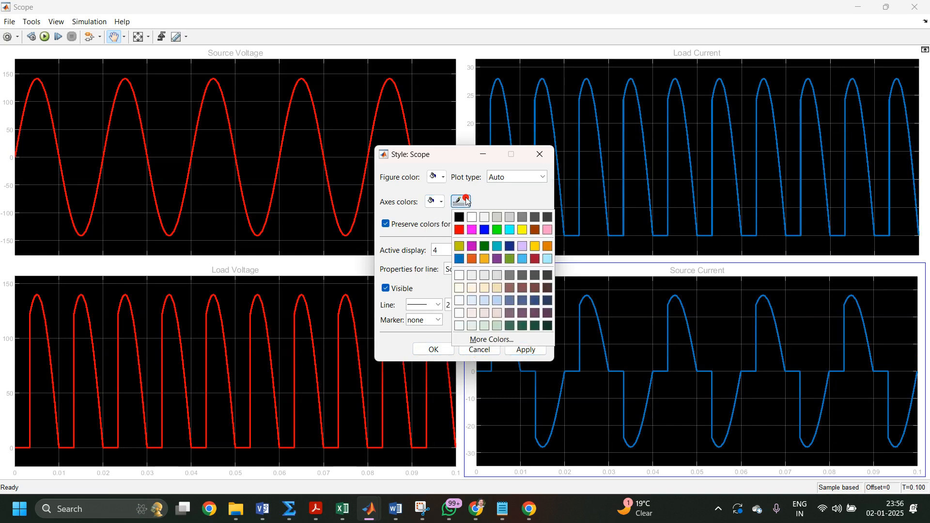
pyautogui.click(464, 218)
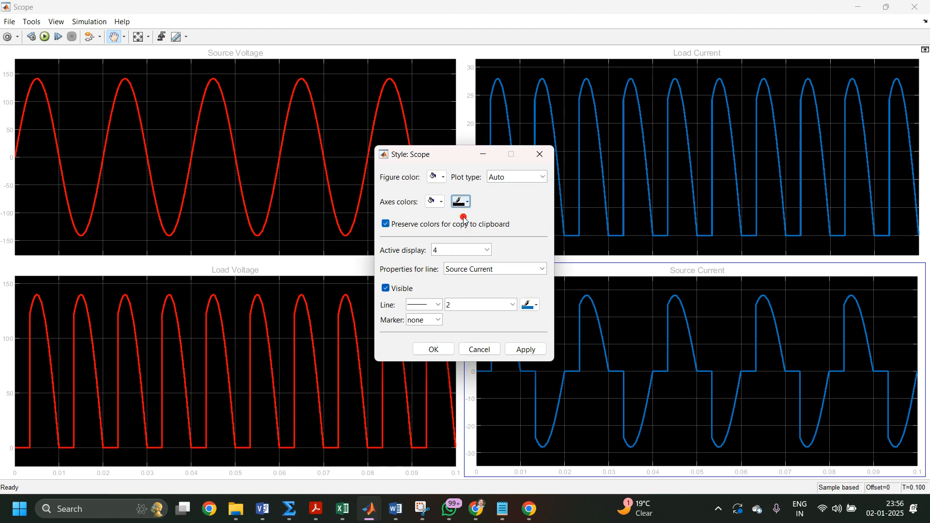
pyautogui.click(523, 349)
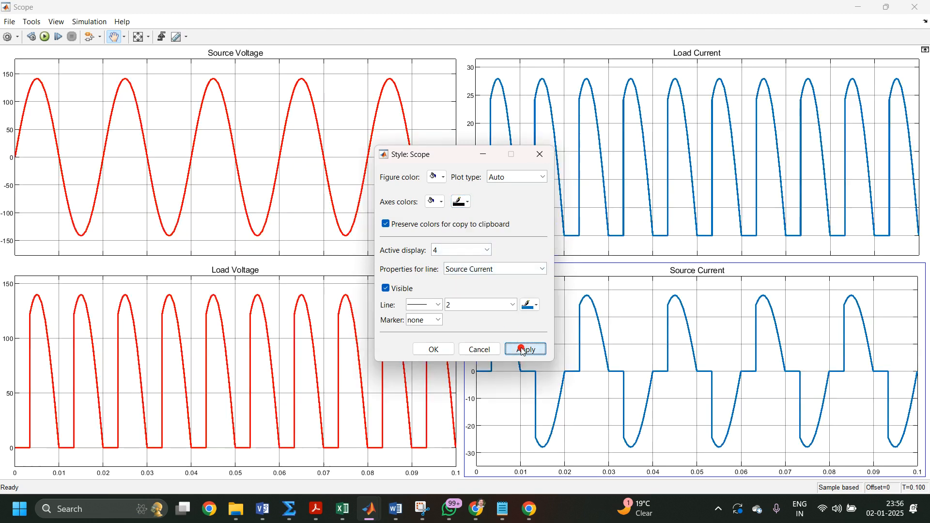
pyautogui.click(427, 350)
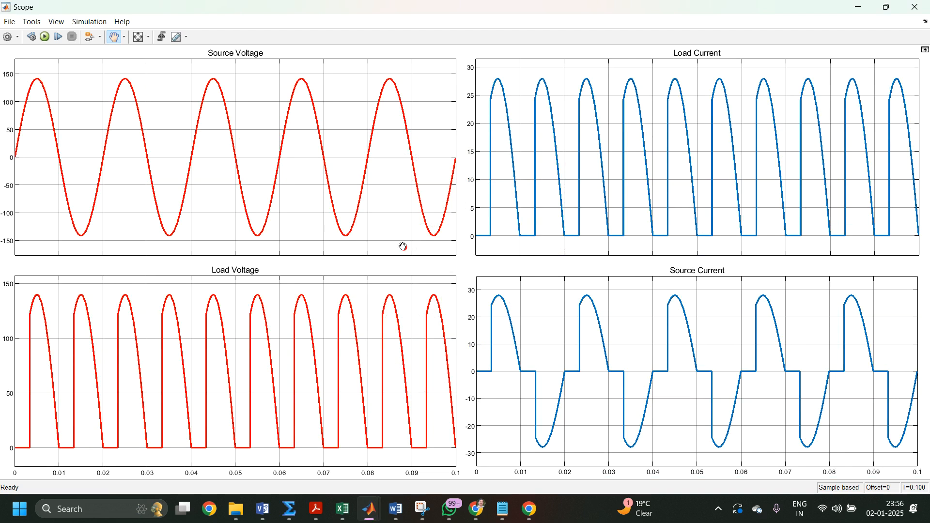
pyautogui.click(916, 7)
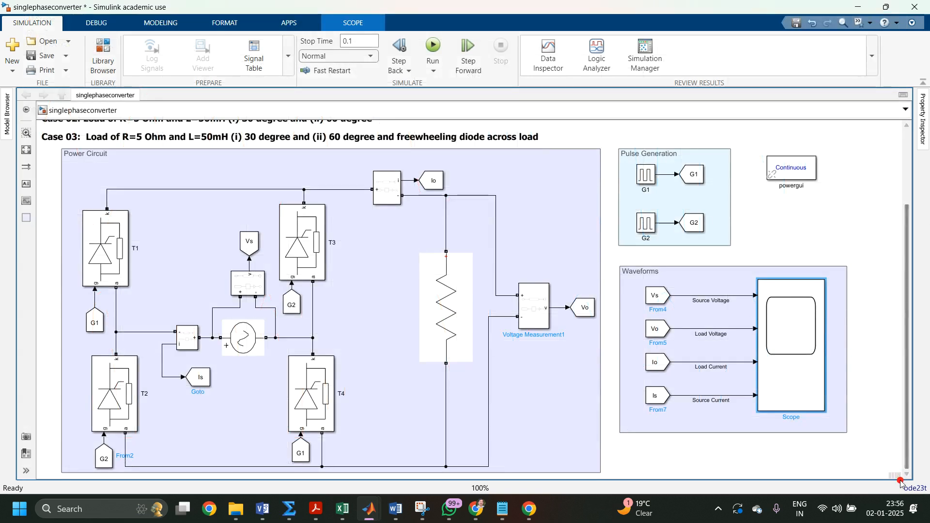
pyautogui.click(674, 460)
pyautogui.doubleClick(674, 459)
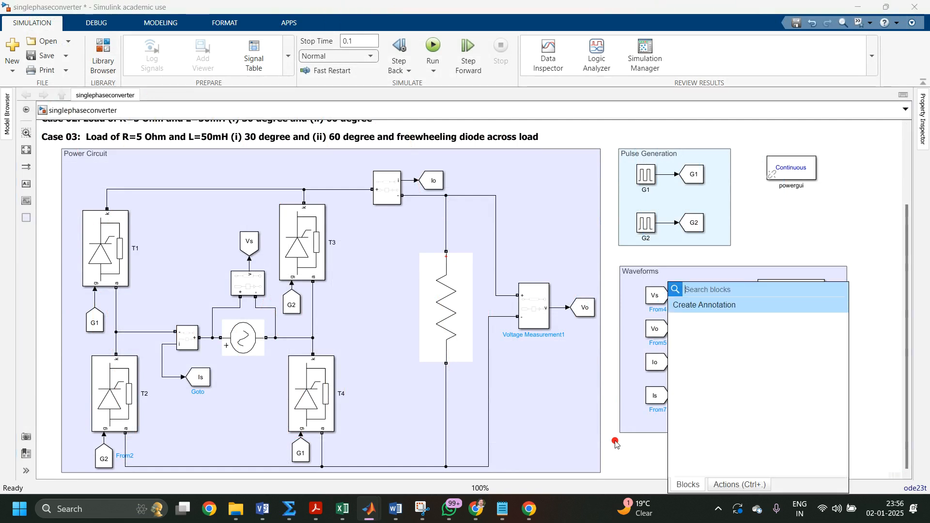
pyautogui.press('Escape')
# Duplicate the Vs, Vo, Io and Is From tags with their labelled signal lines into the empty space below the Waveforms area
pyautogui.click(667, 425)
pyautogui.moveTo(667, 425); pyautogui.dragTo(646, 468)
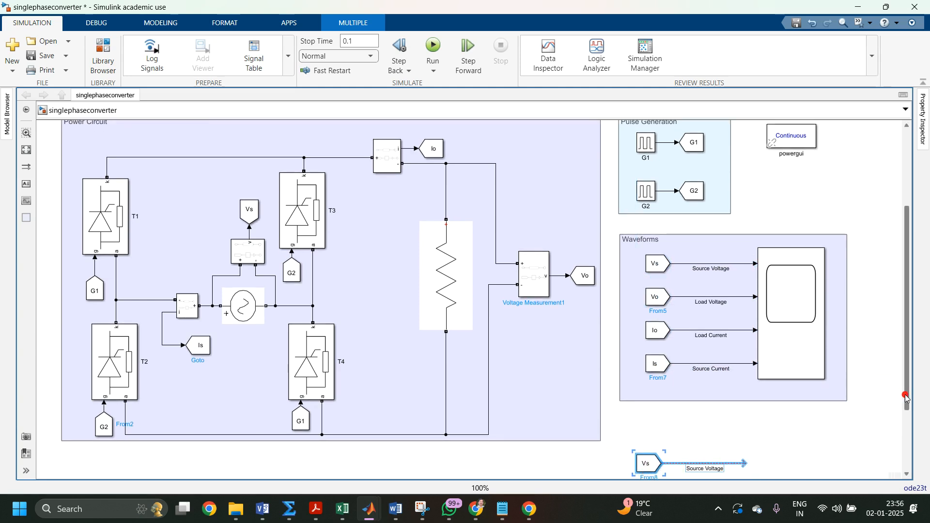
pyautogui.moveTo(907, 390); pyautogui.dragTo(927, 515)
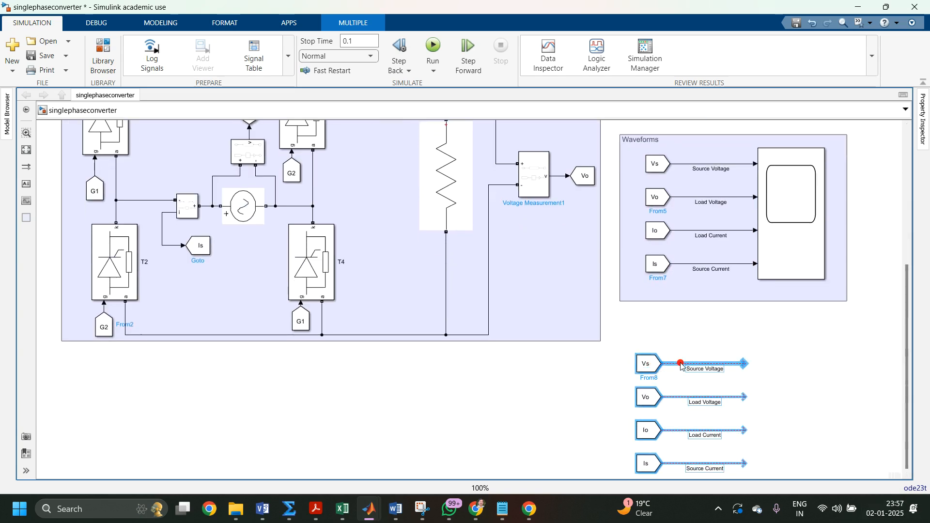
pyautogui.moveTo(678, 363)
pyautogui.mouseDown()
pyautogui.moveTo(681, 349)
pyautogui.moveTo(684, 364)
pyautogui.mouseUp()
pyautogui.moveTo(627, 339)
pyautogui.mouseDown()
pyautogui.moveTo(762, 461)
pyautogui.moveTo(763, 472)
pyautogui.mouseUp()
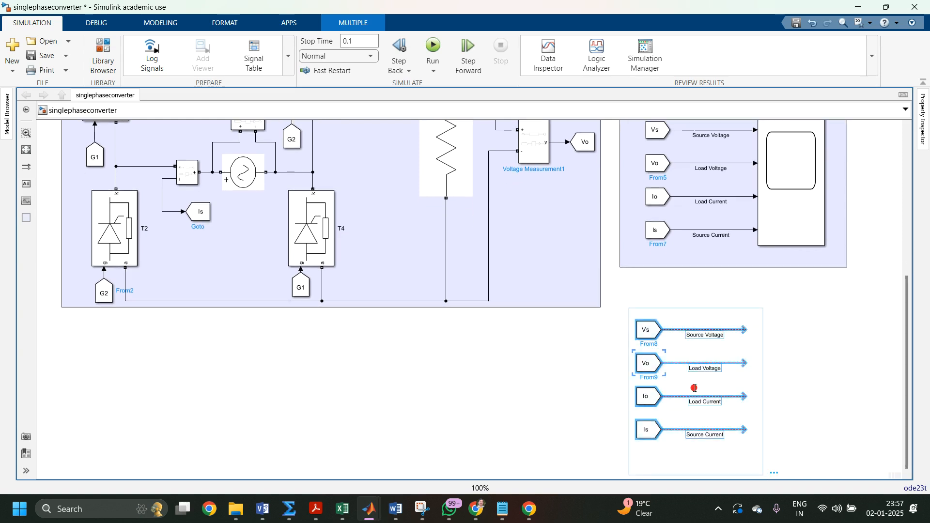
pyautogui.moveTo(645, 328); pyautogui.dragTo(652, 309)
pyautogui.click(791, 372)
# Move the four copied From tags and their signal lines further down below the Waveforms area
pyautogui.moveTo(615, 333); pyautogui.dragTo(676, 356)
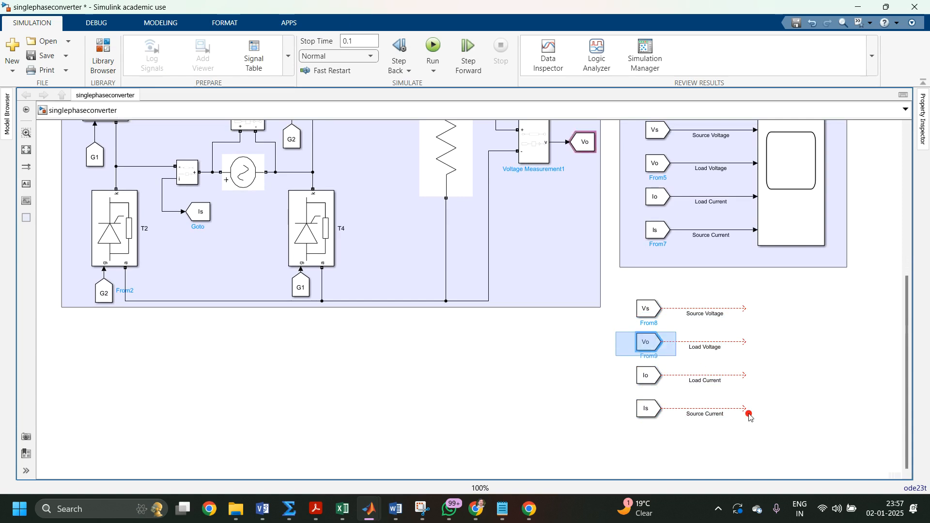
pyautogui.moveTo(749, 417); pyautogui.dragTo(774, 450)
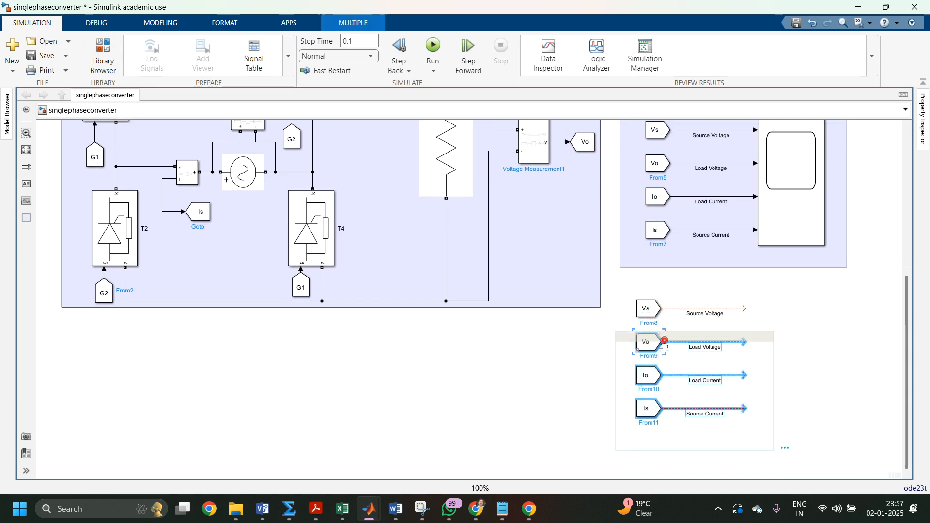
pyautogui.click(664, 340)
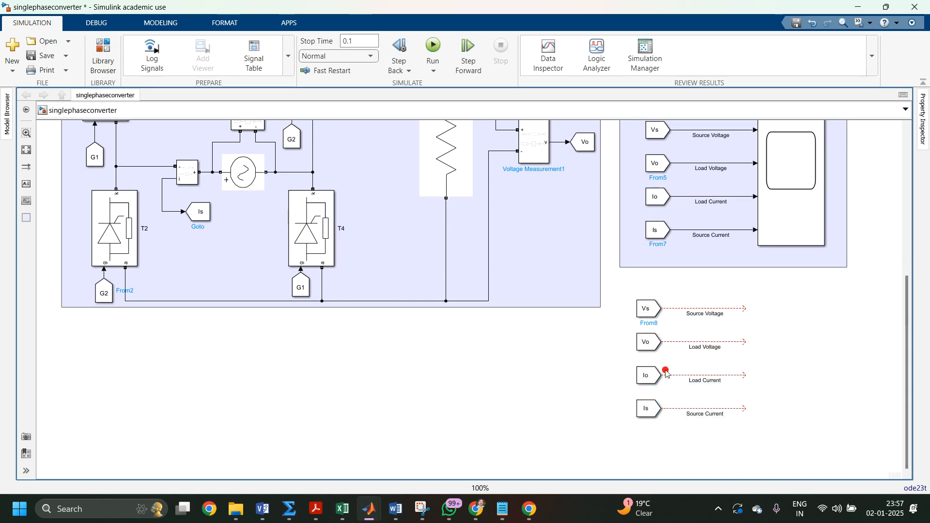
pyautogui.moveTo(615, 327); pyautogui.dragTo(762, 435)
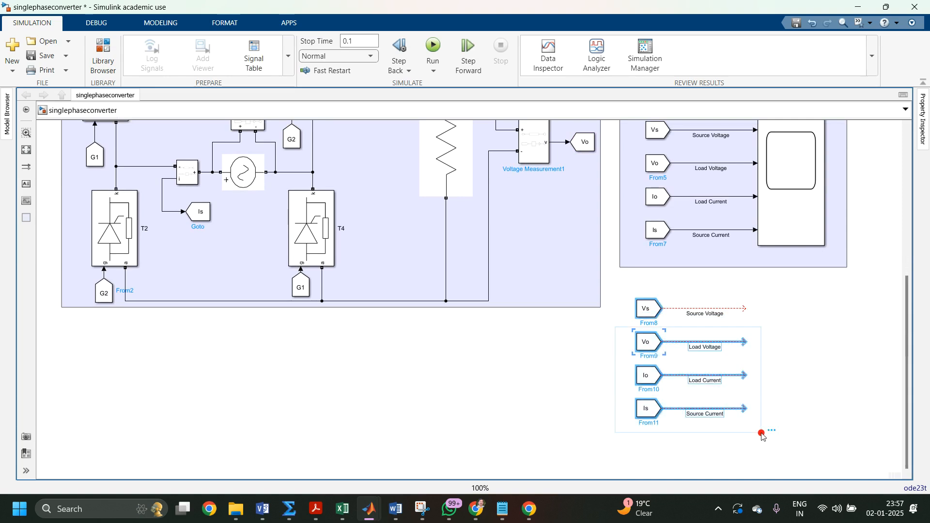
pyautogui.moveTo(652, 349); pyautogui.dragTo(655, 387)
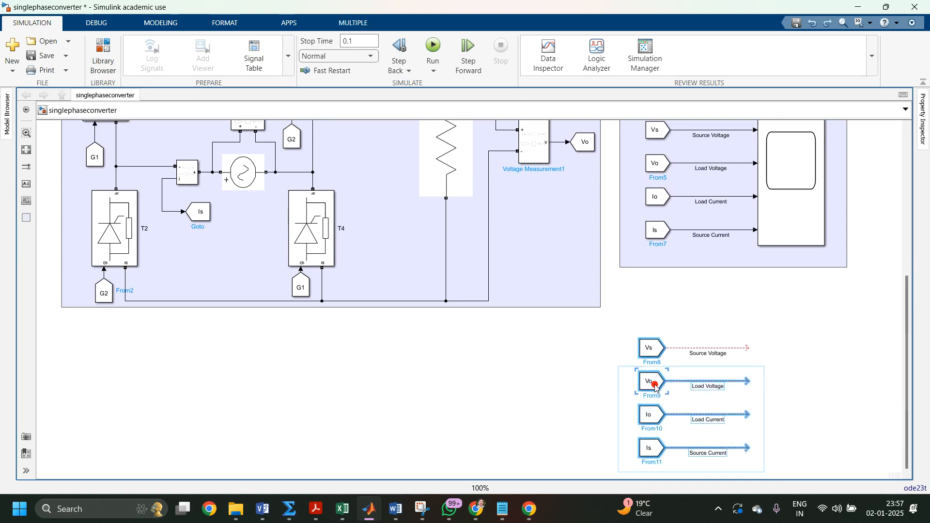
# Move the copied Vs tag with its Source Voltage line up, leaving a gap above the Vo tag
pyautogui.click(639, 333)
pyautogui.moveTo(629, 328); pyautogui.dragTo(742, 358)
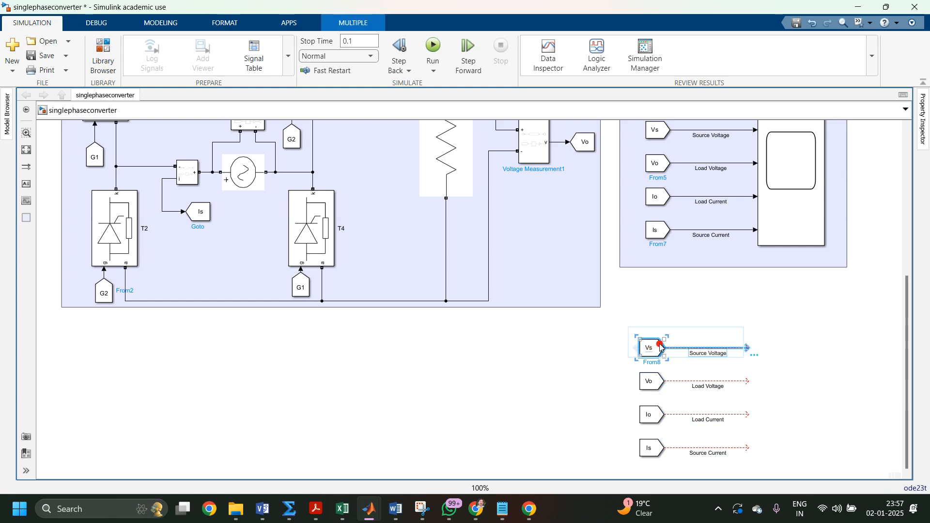
pyautogui.moveTo(660, 347); pyautogui.dragTo(659, 319)
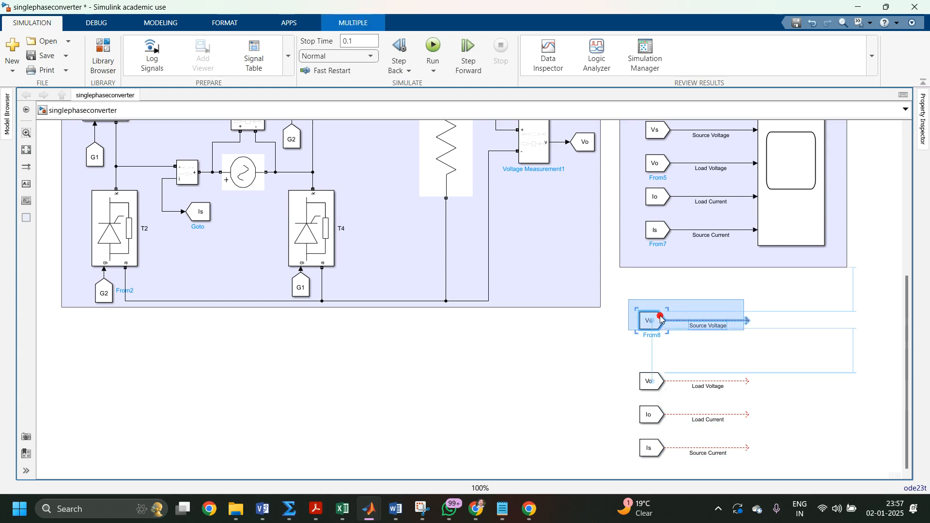
pyautogui.click(718, 349)
# Add a Mean block from Specialized Power Systems and place it level with the copied Vs tag, beyond its signal line
pyautogui.doubleClick(805, 332)
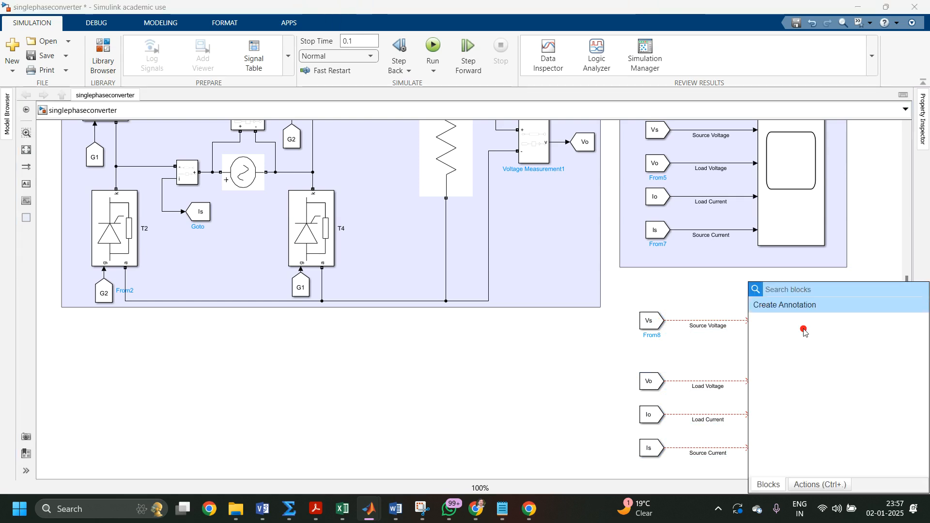
pyautogui.write('mean')
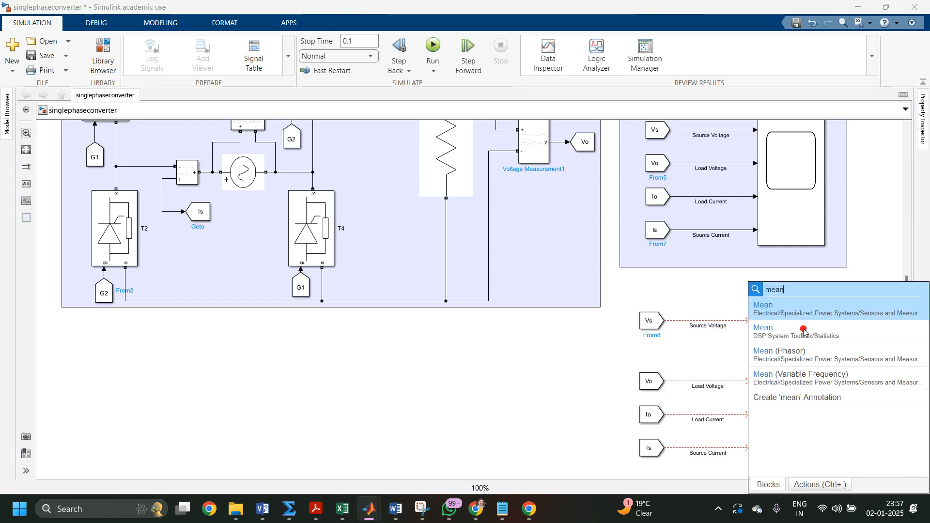
pyautogui.press('Return')
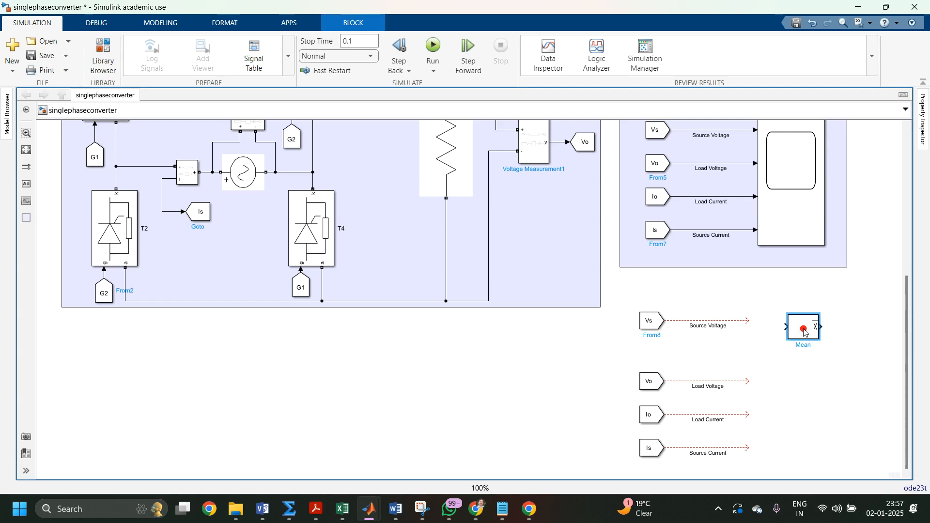
pyautogui.moveTo(805, 332); pyautogui.dragTo(840, 325)
# Extend the copied Source Voltage line to the Mean block's input and delete the resulting connection
pyautogui.click(742, 322)
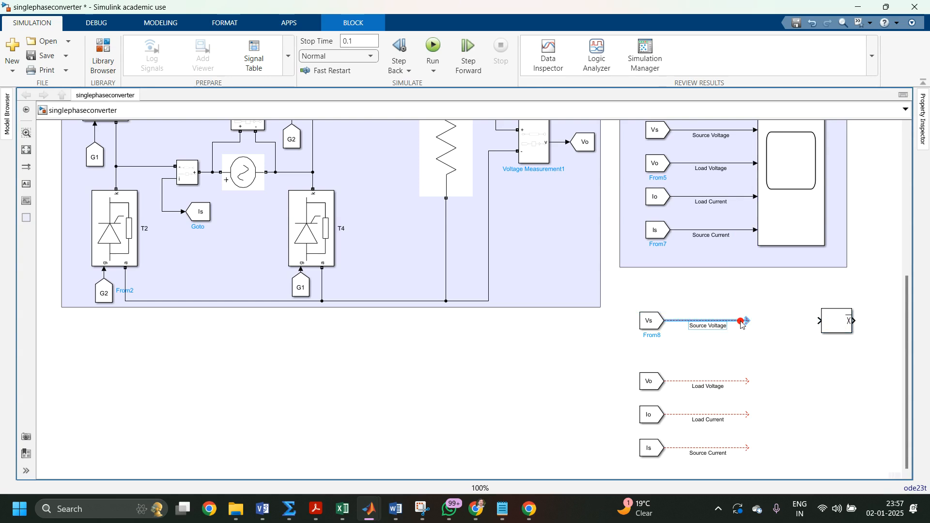
pyautogui.moveTo(742, 322); pyautogui.dragTo(819, 320)
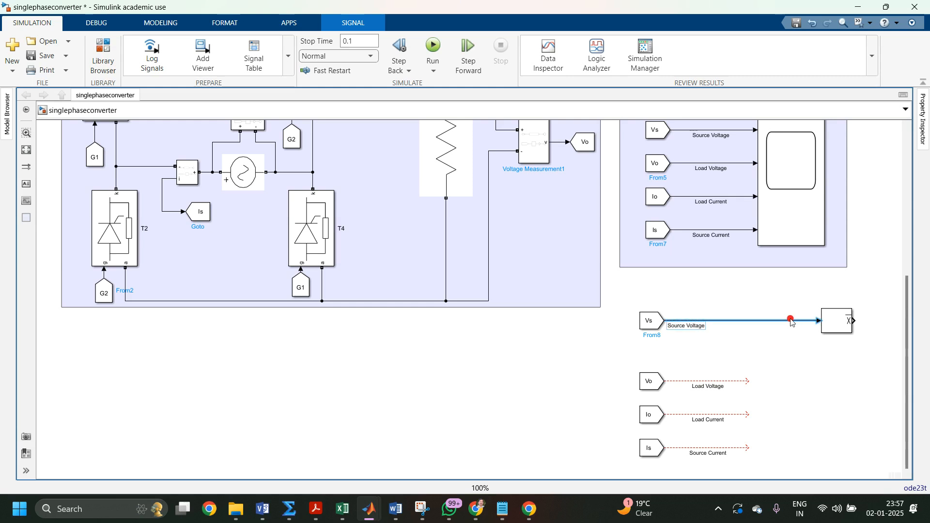
pyautogui.press('Delete')
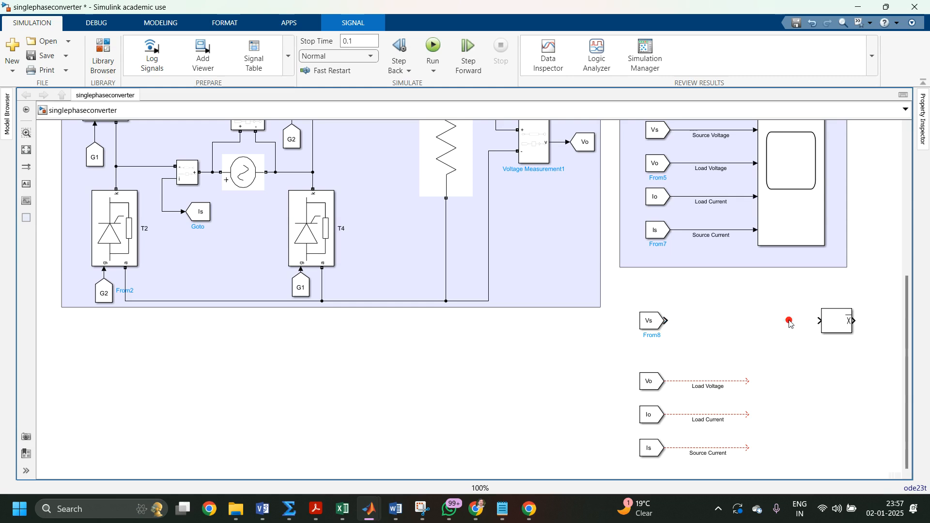
# Add an Abs block between the copied Vs tag and the Mean block and wire all three in series
pyautogui.doubleClick(790, 323)
pyautogui.write('abs')
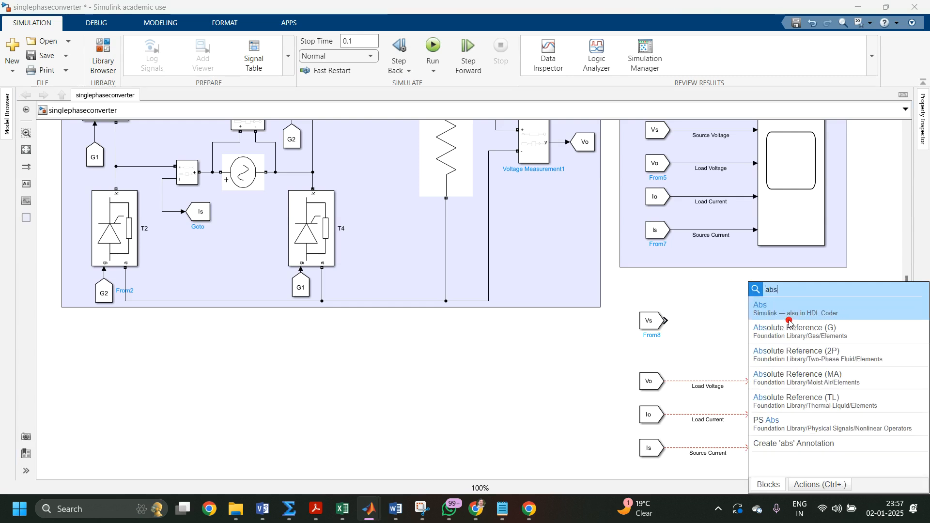
pyautogui.press('Return')
pyautogui.moveTo(789, 319); pyautogui.dragTo(733, 320)
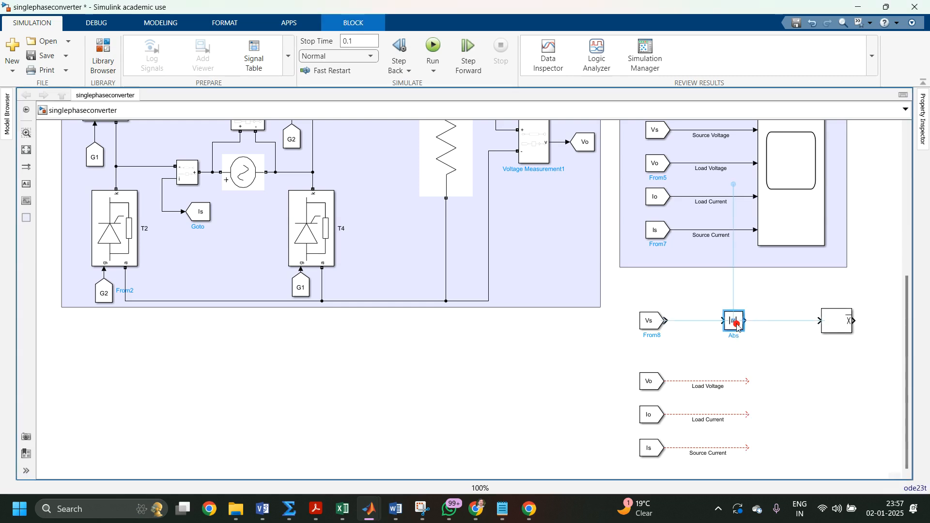
pyautogui.moveTo(667, 321); pyautogui.dragTo(791, 321)
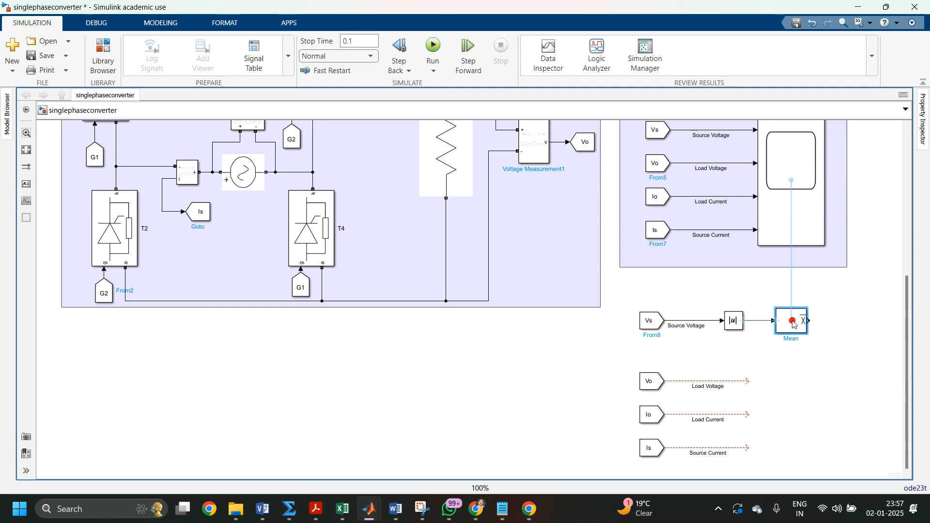
# Move the Abs and Mean blocks slightly closer to the copied Vs tag, keeping them in line with it
pyautogui.click(827, 324)
pyautogui.moveTo(734, 320); pyautogui.dragTo(722, 321)
pyautogui.moveTo(780, 324); pyautogui.dragTo(772, 324)
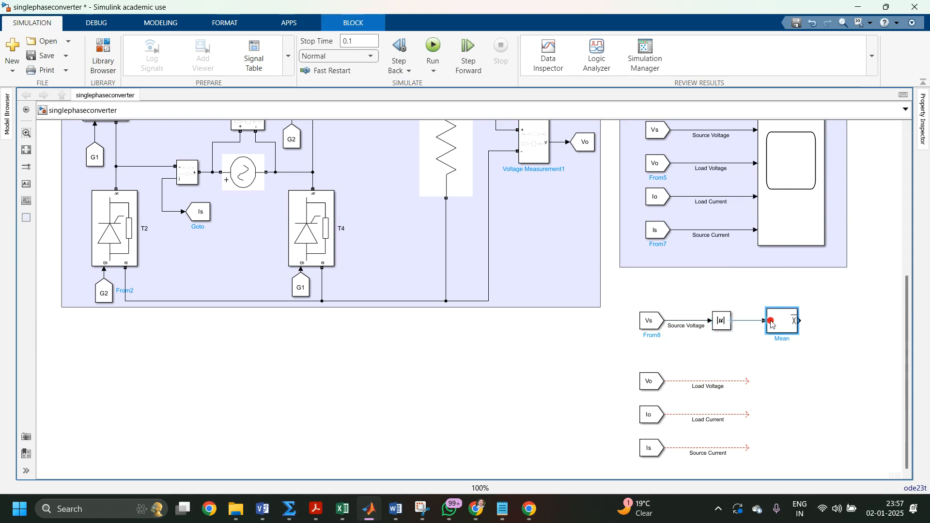
pyautogui.click(817, 320)
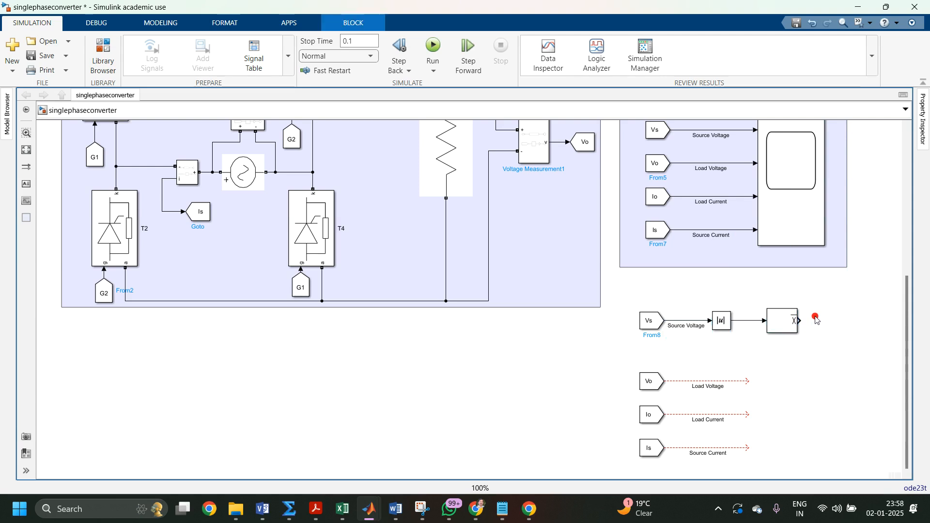
# Set the Mean block's fundamental frequency to 50 Hz
pyautogui.doubleClick(786, 320)
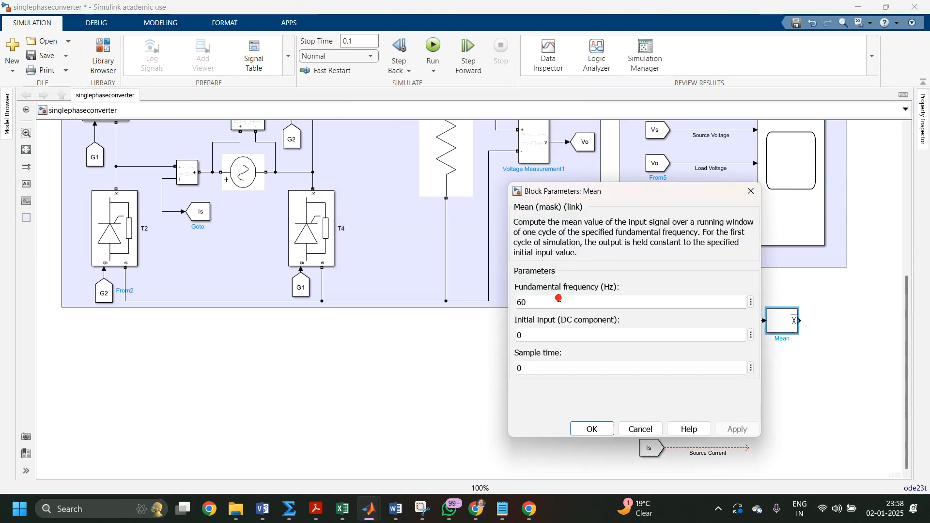
pyautogui.doubleClick(546, 301)
pyautogui.write('50')
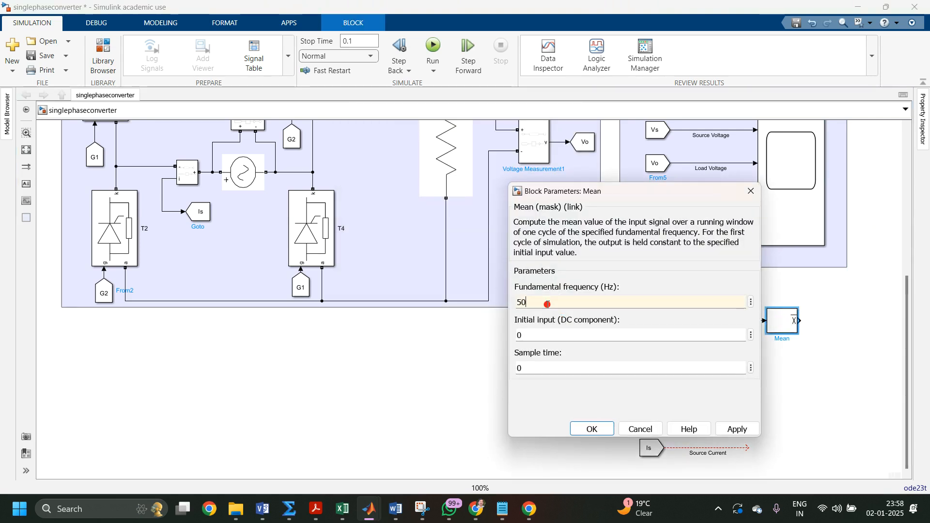
pyautogui.click(738, 430)
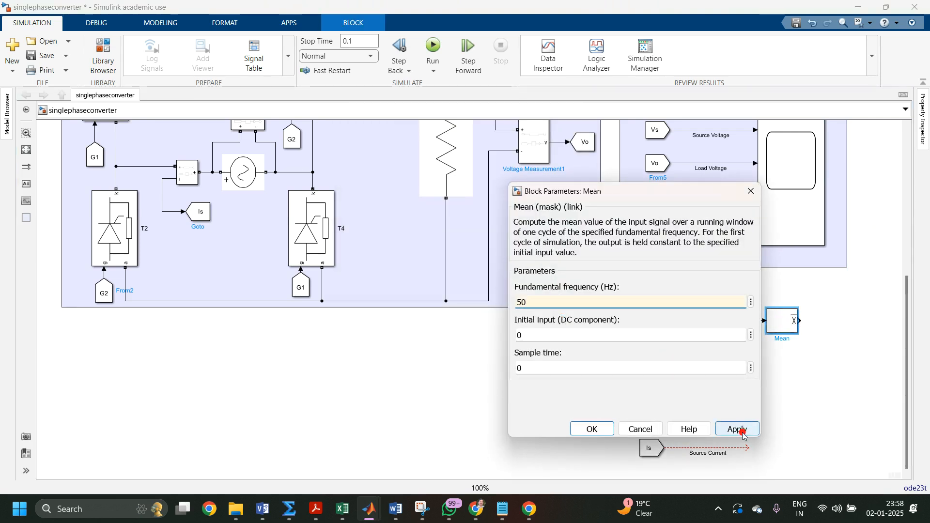
pyautogui.click(587, 430)
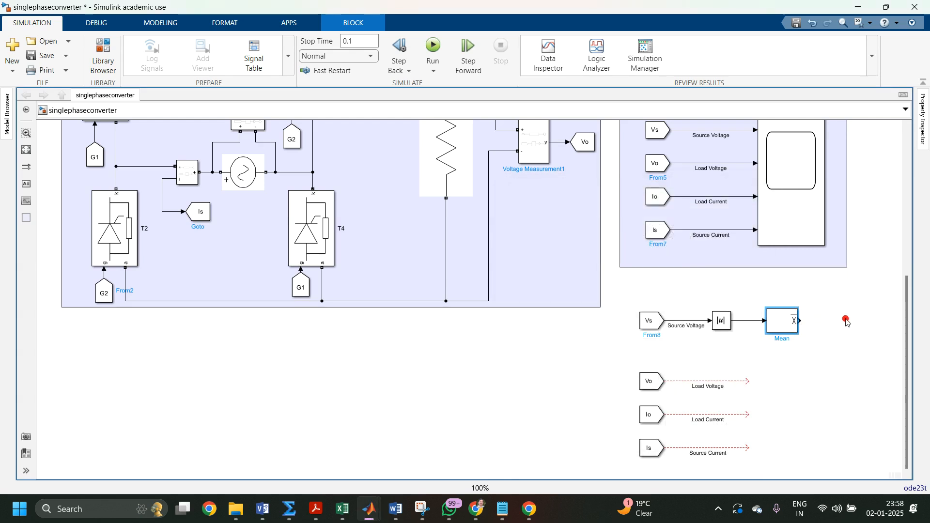
# Add an RMS block from Specialized Power Systems below the Mean block and branch its input from the copied Source Voltage line
pyautogui.doubleClick(807, 353)
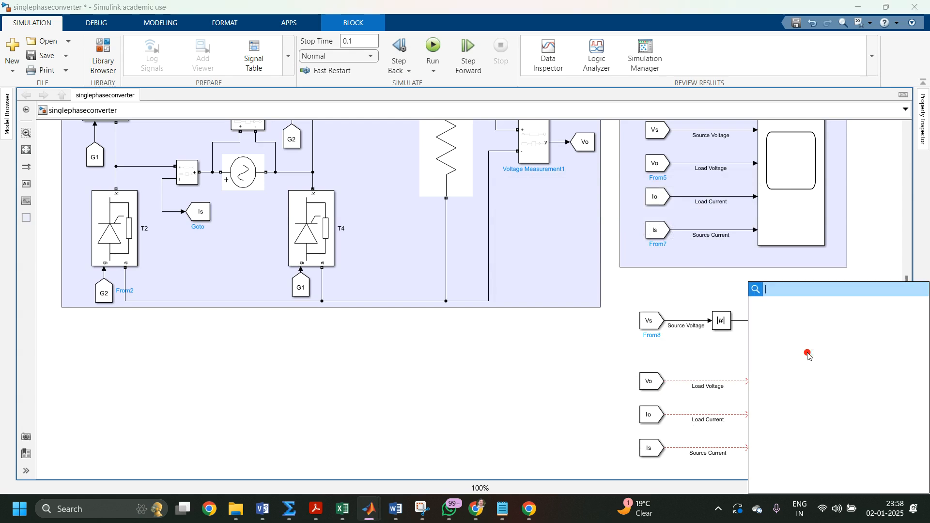
pyautogui.write('rms')
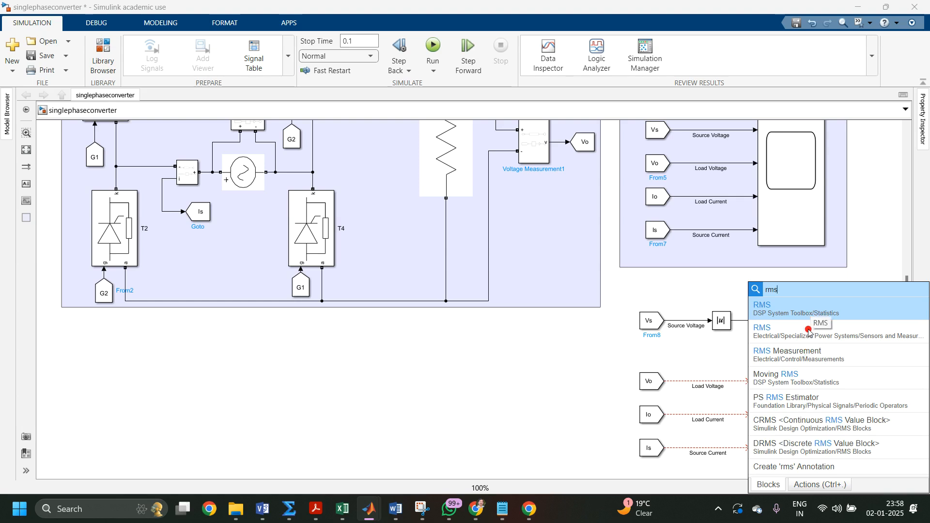
pyautogui.click(783, 336)
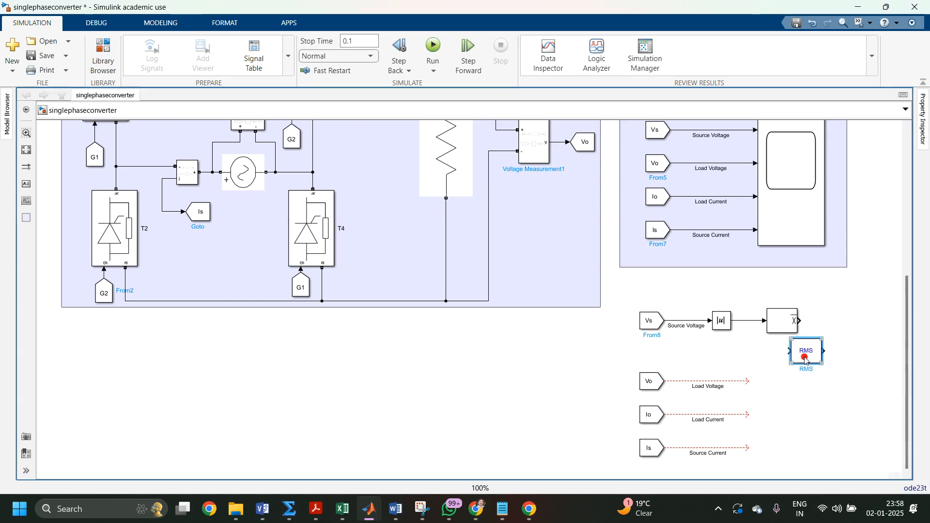
pyautogui.moveTo(806, 359); pyautogui.dragTo(782, 369)
pyautogui.moveTo(766, 360)
pyautogui.mouseDown()
pyautogui.moveTo(691, 341)
pyautogui.moveTo(691, 322)
pyautogui.mouseUp()
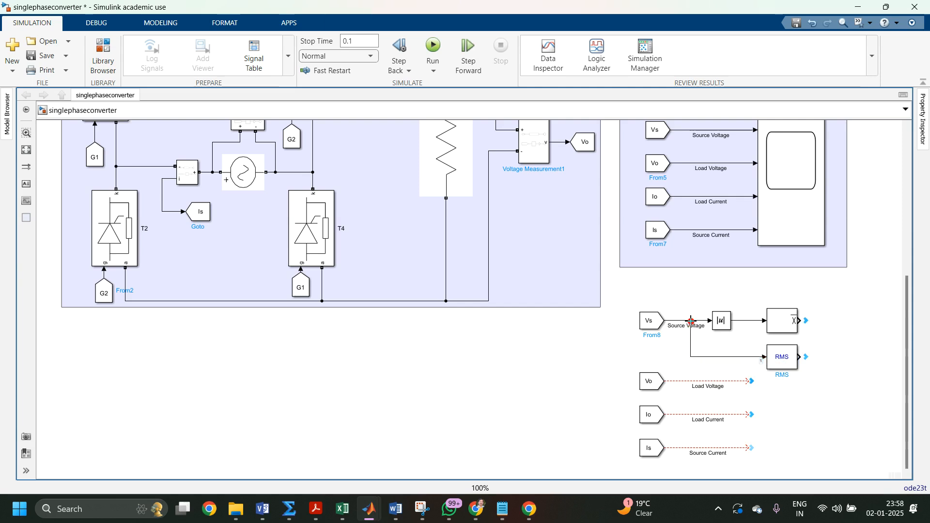
# Set the RMS block's fundamental frequency to 50 Hz and its initial RMS value to 0
pyautogui.doubleClick(784, 359)
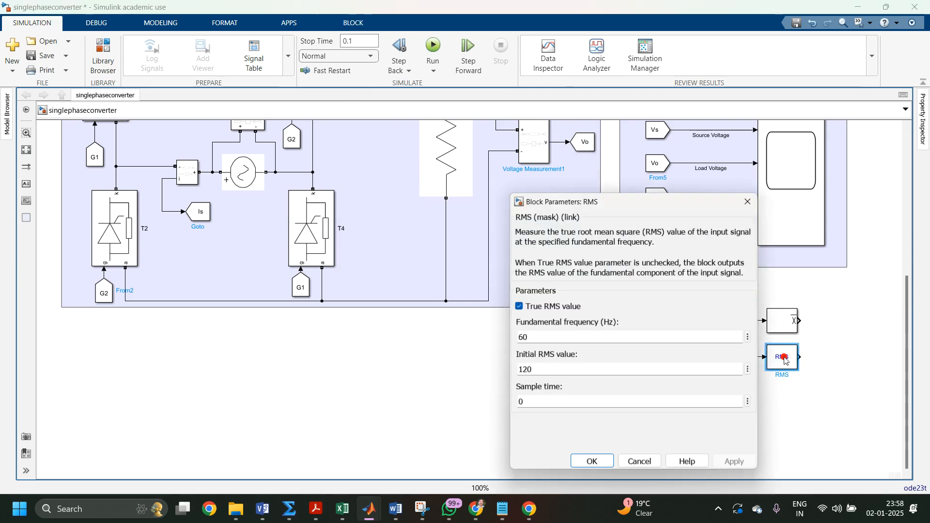
pyautogui.doubleClick(582, 339)
pyautogui.write('5')
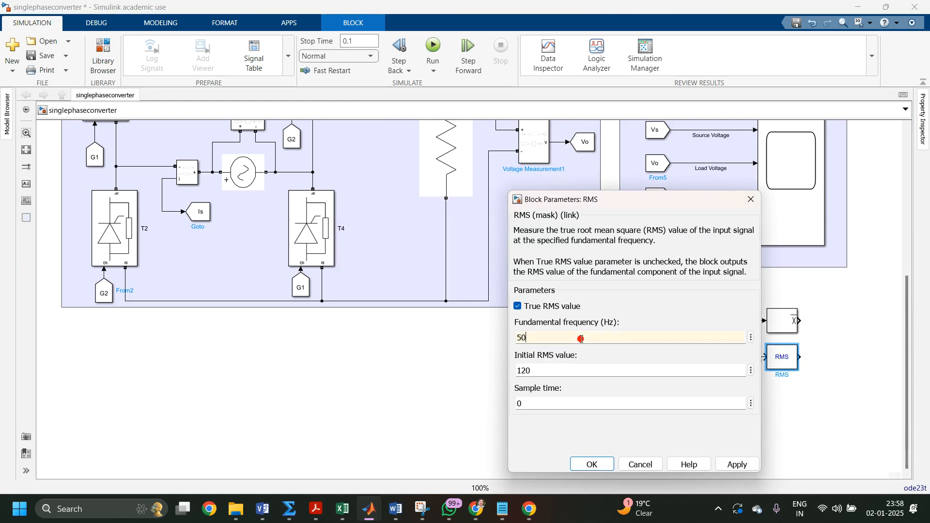
pyautogui.write('0')
pyautogui.doubleClick(575, 368)
pyautogui.write('0')
pyautogui.click(726, 463)
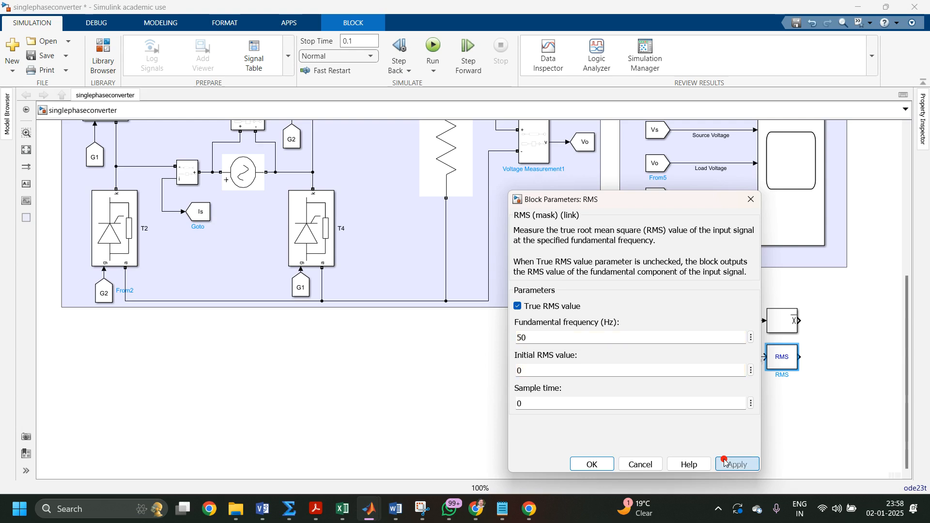
pyautogui.click(592, 465)
pyautogui.click(773, 370)
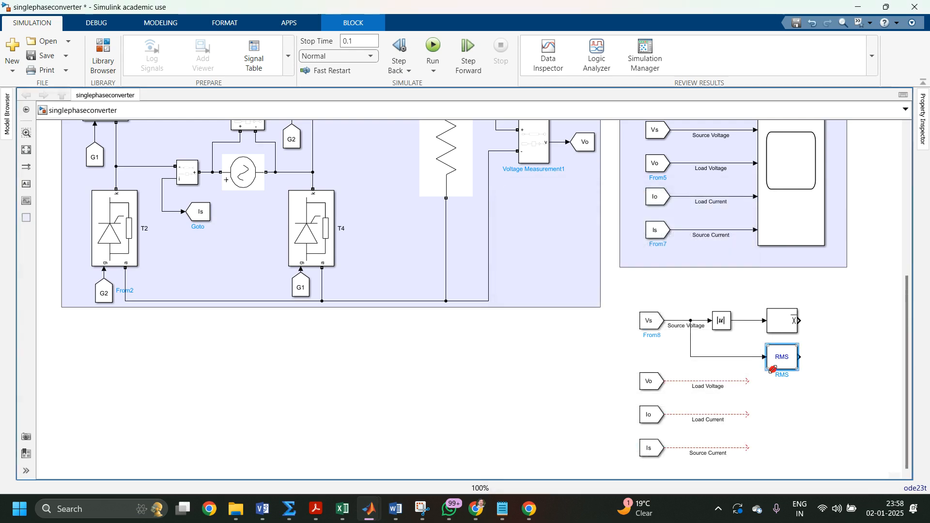
# Add a Simulink Display block beside the Mean block and connect it to the Mean output
pyautogui.doubleClick(829, 347)
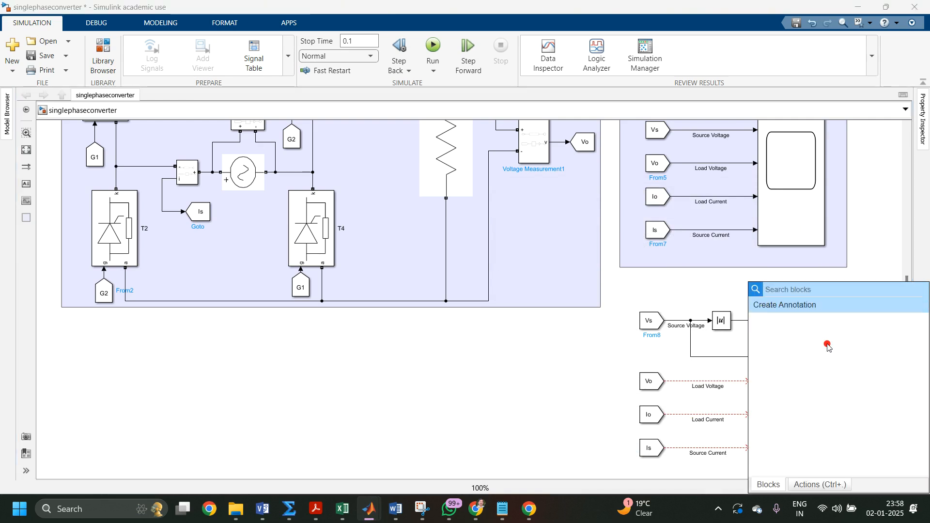
pyautogui.write('display')
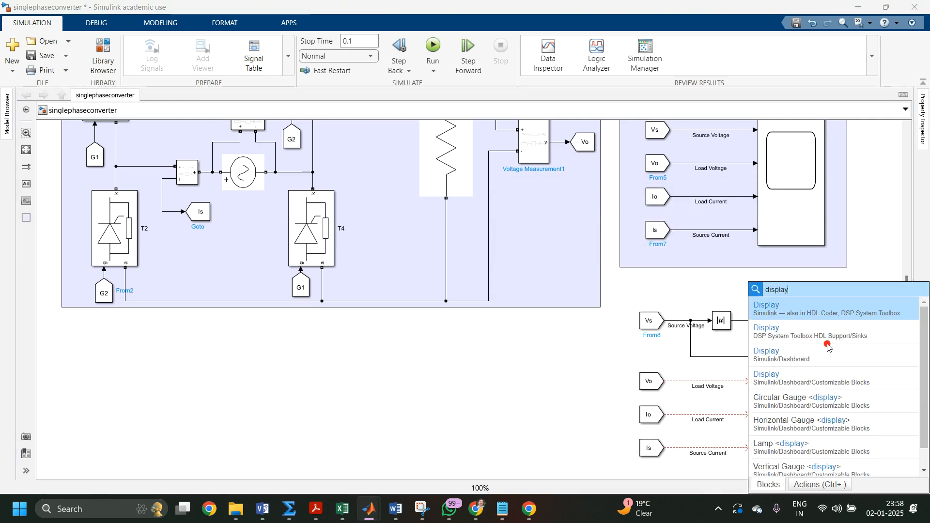
pyautogui.press('Return')
pyautogui.moveTo(828, 347); pyautogui.dragTo(854, 324)
pyautogui.click(814, 321)
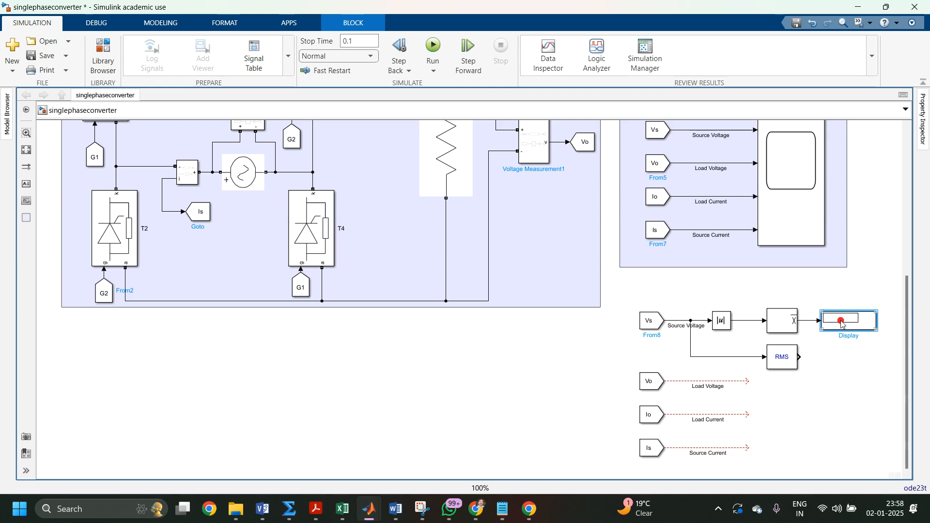
# Duplicate the Display block beside the RMS block and connect the copy to the RMS output
pyautogui.moveTo(842, 324); pyautogui.dragTo(870, 430)
pyautogui.press('Delete')
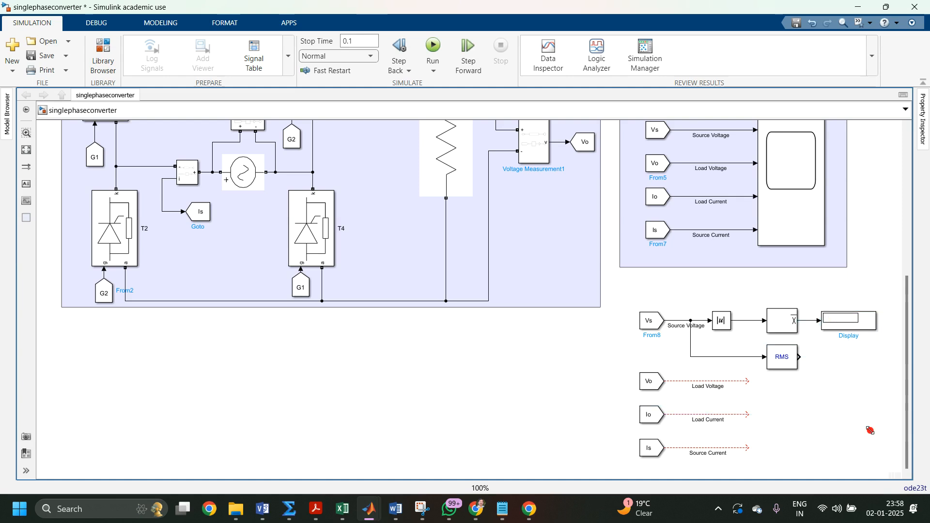
pyautogui.click(842, 319)
pyautogui.moveTo(837, 325)
pyautogui.mouseDown()
pyautogui.moveTo(840, 374)
pyautogui.moveTo(837, 362)
pyautogui.moveTo(811, 360)
pyautogui.mouseUp()
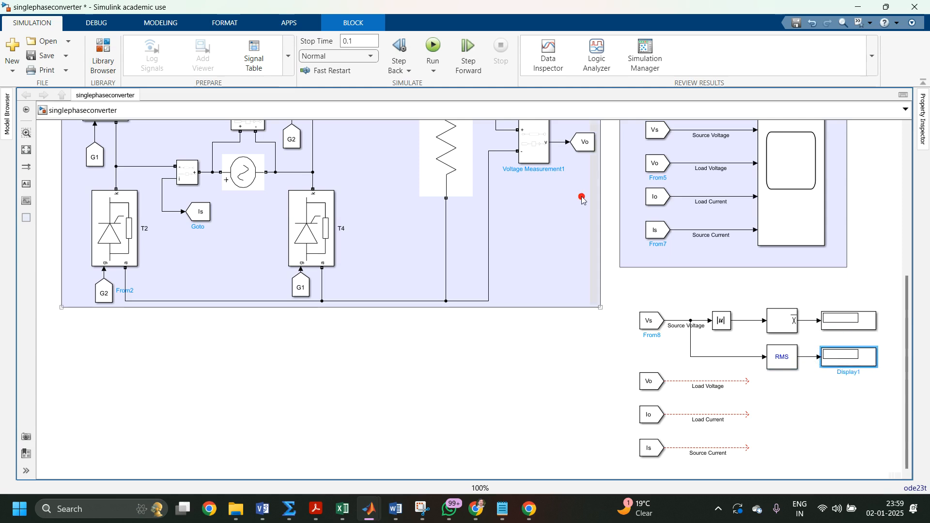
# Run the simulation and check the source voltage's mean and RMS displays
pyautogui.click(431, 49)
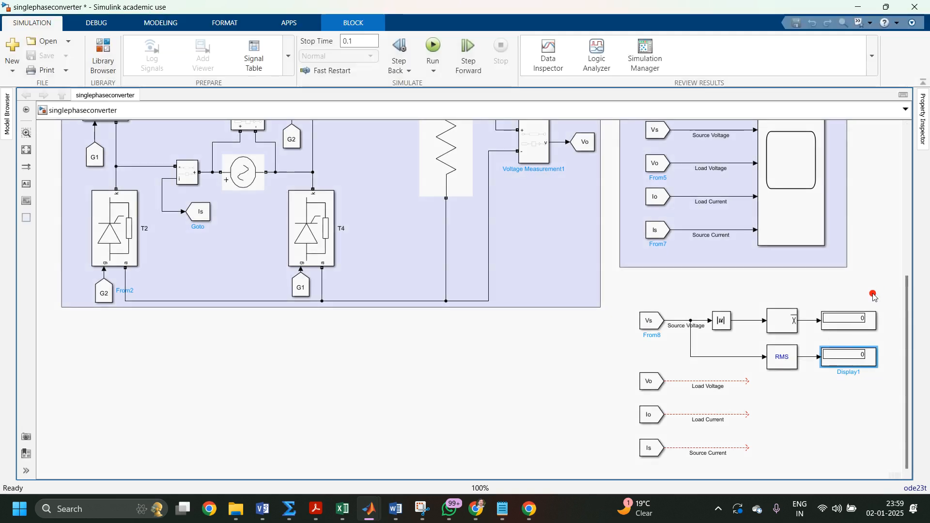
pyautogui.click(856, 357)
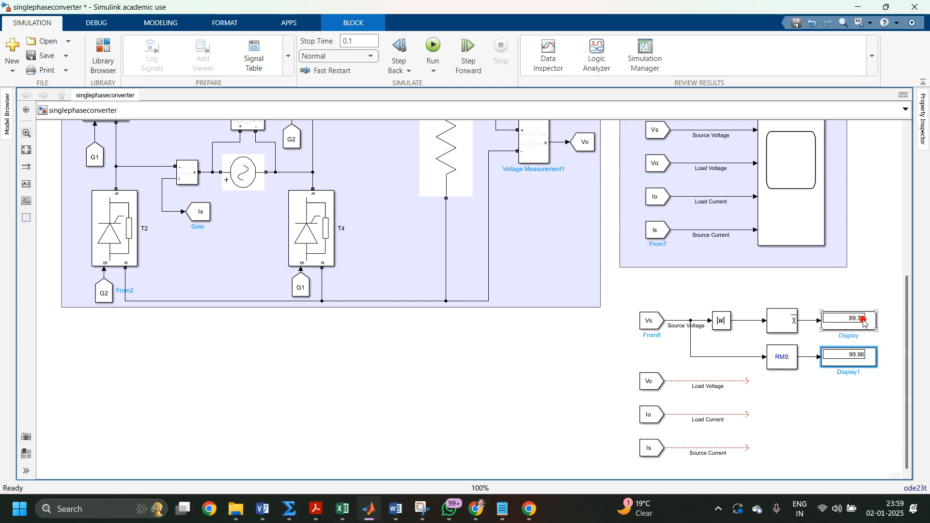
# Switch to the MATLAB Command Window, evaluate 100*sqrt(2)*0.637 to check the mean source voltage, and return to the Simulink model
pyautogui.moveTo(369, 509)
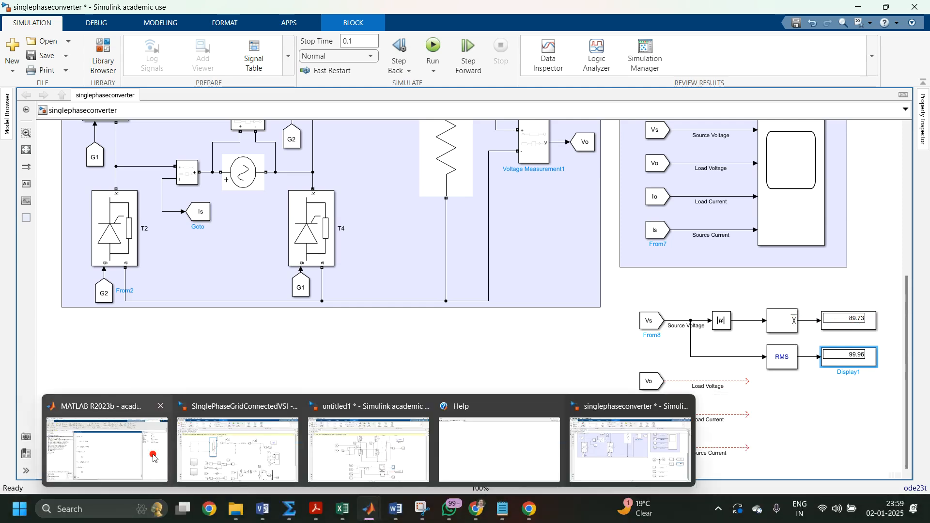
pyautogui.click(153, 458)
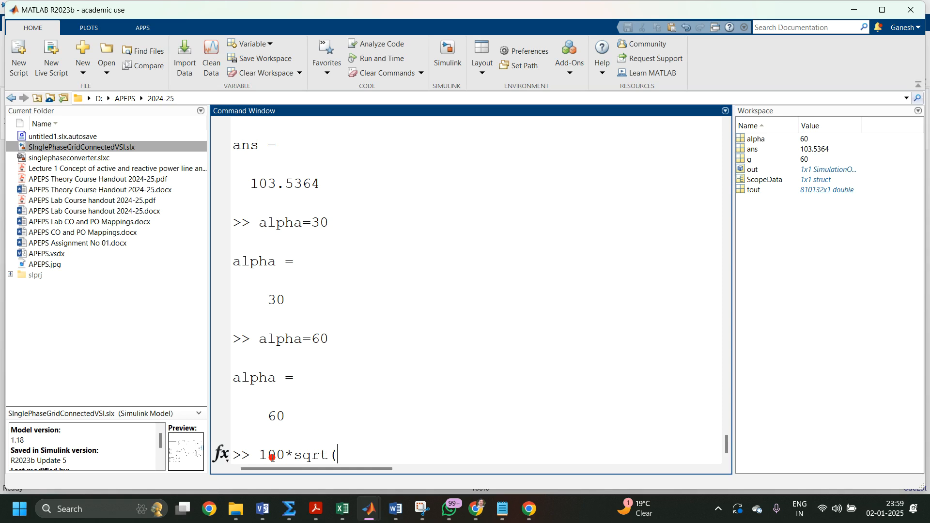
pyautogui.write(')*0.637')
pyautogui.press('Return')
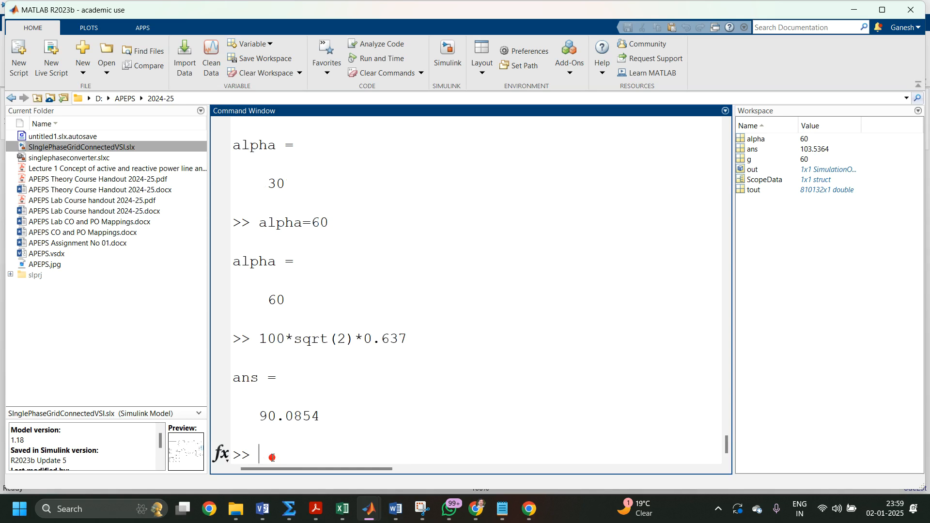
pyautogui.click(855, 10)
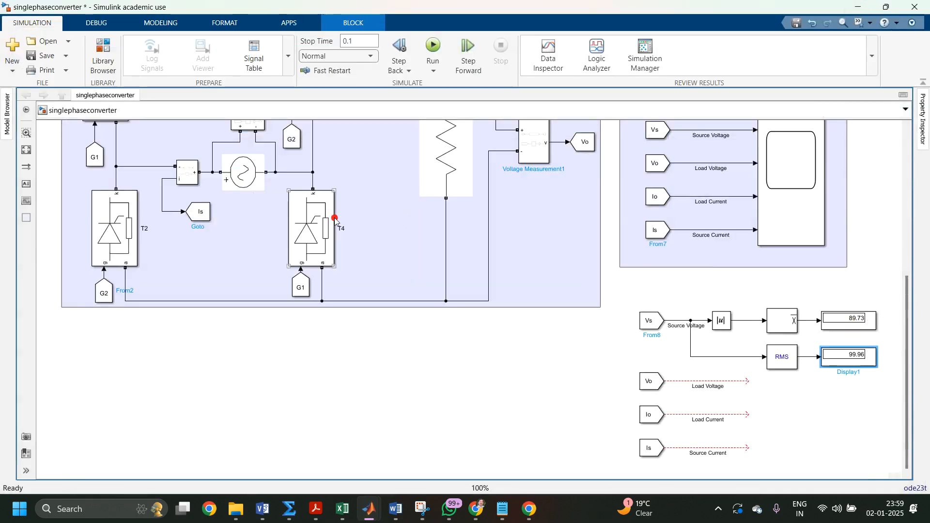
# Move the copied Vo, Io and Is tags with their signal lines further down, keeping the RMS block level with its display
pyautogui.click(113, 262)
pyautogui.click(293, 382)
pyautogui.moveTo(624, 361); pyautogui.dragTo(770, 477)
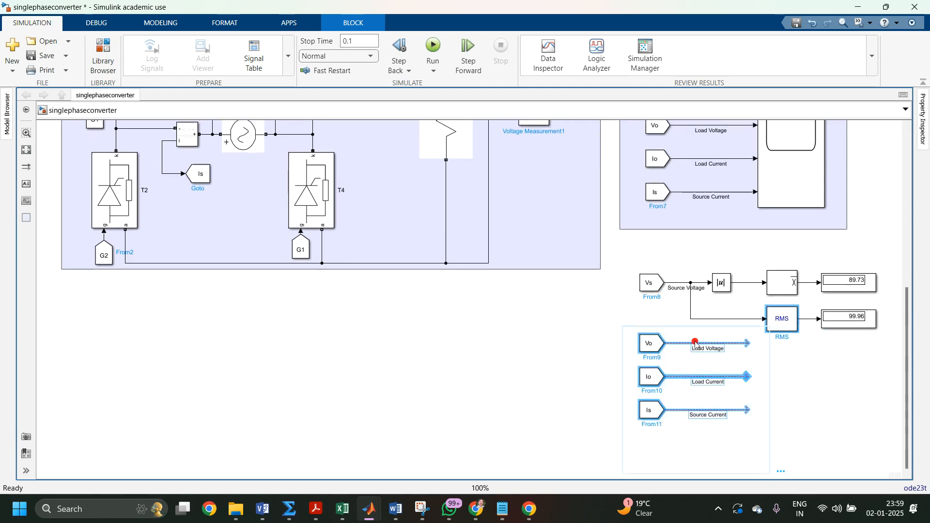
pyautogui.moveTo(695, 341); pyautogui.dragTo(696, 388)
pyautogui.click(782, 370)
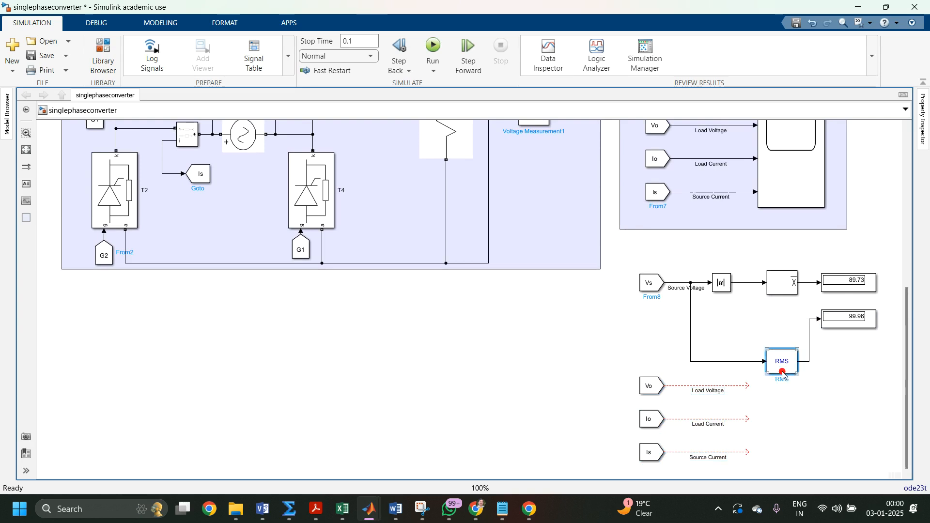
pyautogui.moveTo(781, 369); pyautogui.dragTo(781, 326)
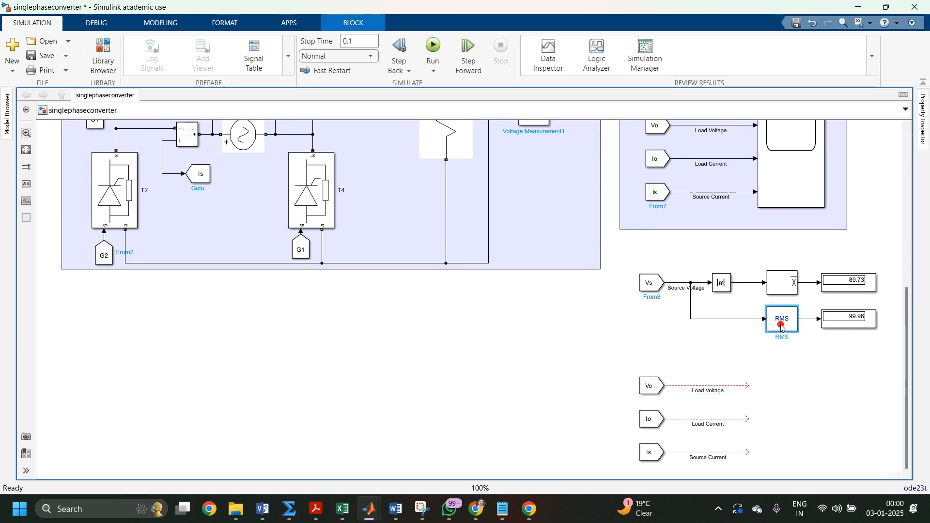
# Move both Display blocks further from the Mean and RMS blocks and delete the lines feeding them
pyautogui.moveTo(838, 286); pyautogui.dragTo(853, 285)
pyautogui.moveTo(834, 317); pyautogui.dragTo(855, 318)
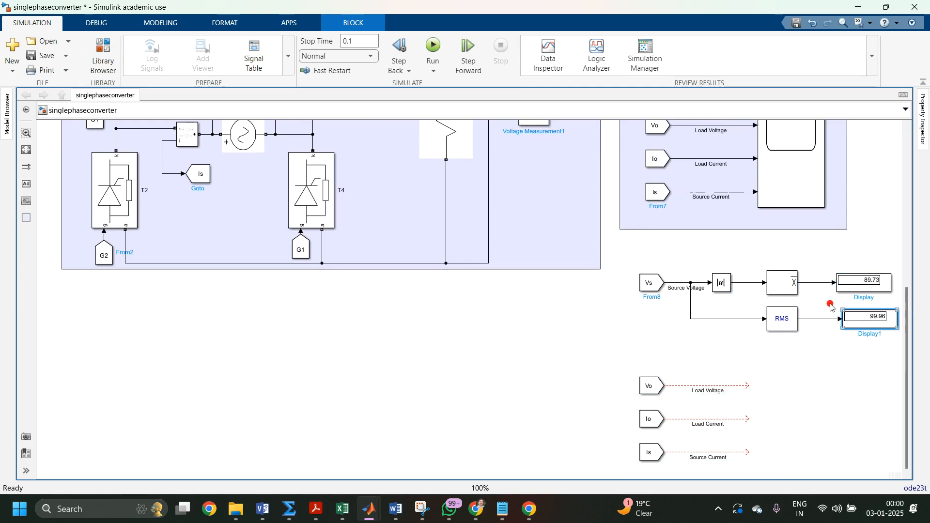
pyautogui.moveTo(815, 270); pyautogui.dragTo(819, 324)
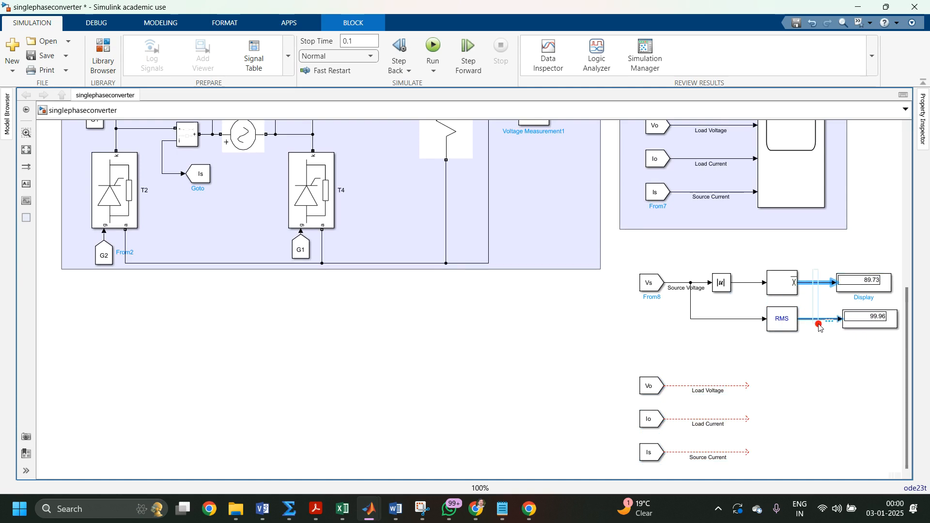
pyautogui.press('Delete')
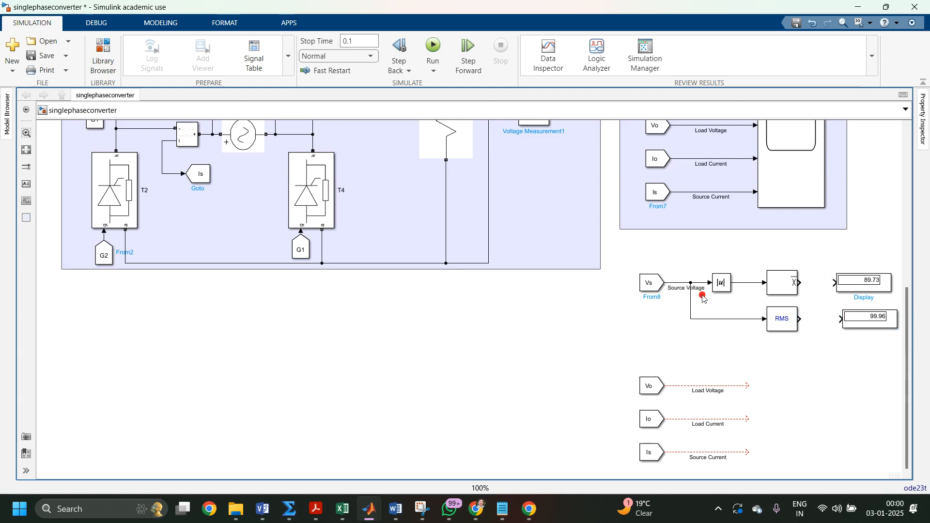
# Create a subsystem from the Abs, Mean and RMS blocks, and connect its Mean1 and RMS1 outputs to the two Display blocks
pyautogui.moveTo(676, 258); pyautogui.dragTo(813, 343)
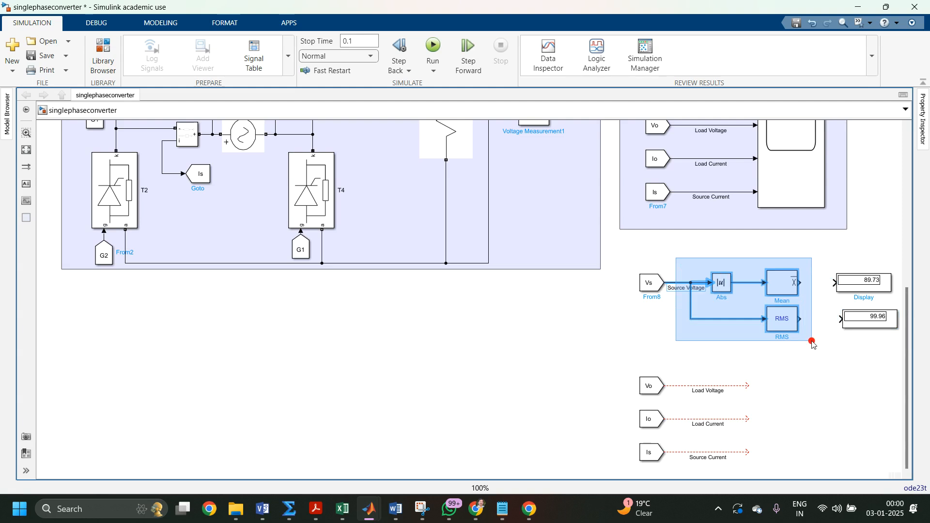
pyautogui.moveTo(813, 343); pyautogui.dragTo(812, 342)
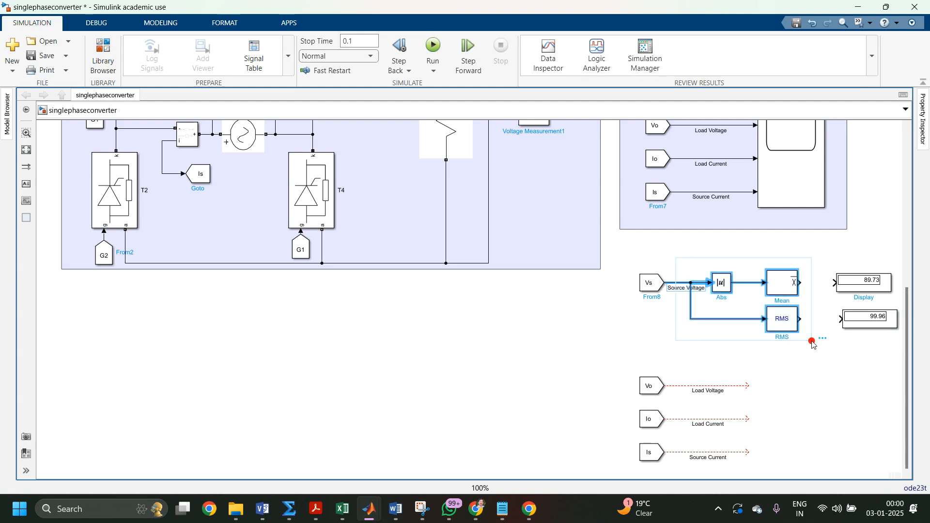
pyautogui.rightClick(775, 284)
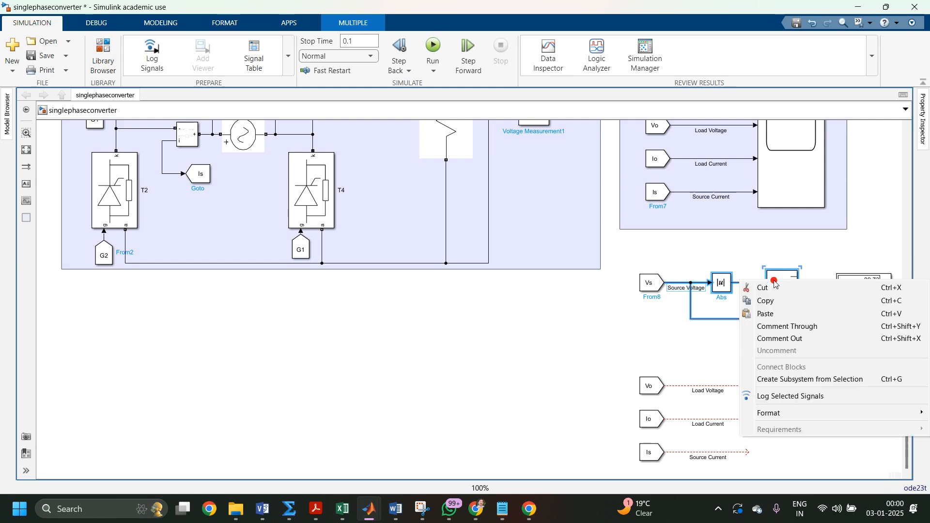
pyautogui.click(789, 379)
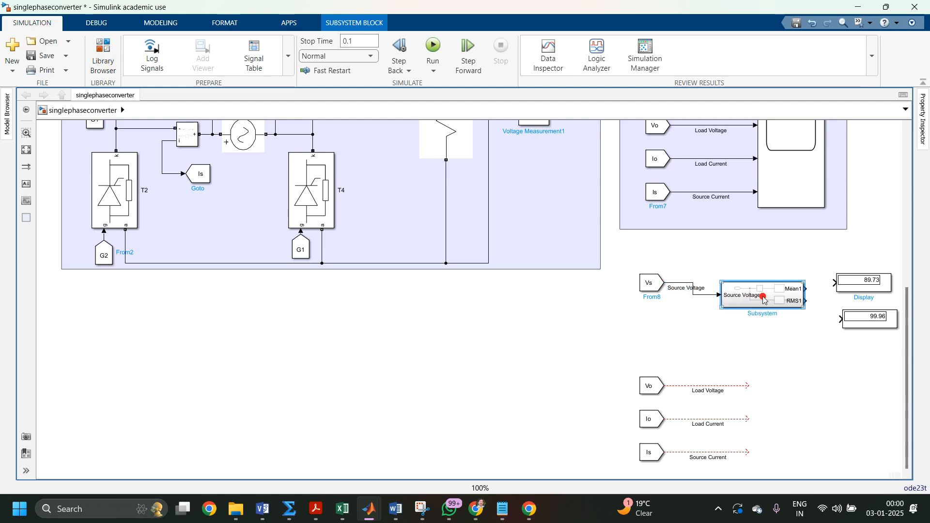
pyautogui.moveTo(729, 281)
pyautogui.mouseDown()
pyautogui.moveTo(827, 281)
pyautogui.moveTo(834, 284)
pyautogui.moveTo(821, 301)
pyautogui.moveTo(843, 317)
pyautogui.mouseUp()
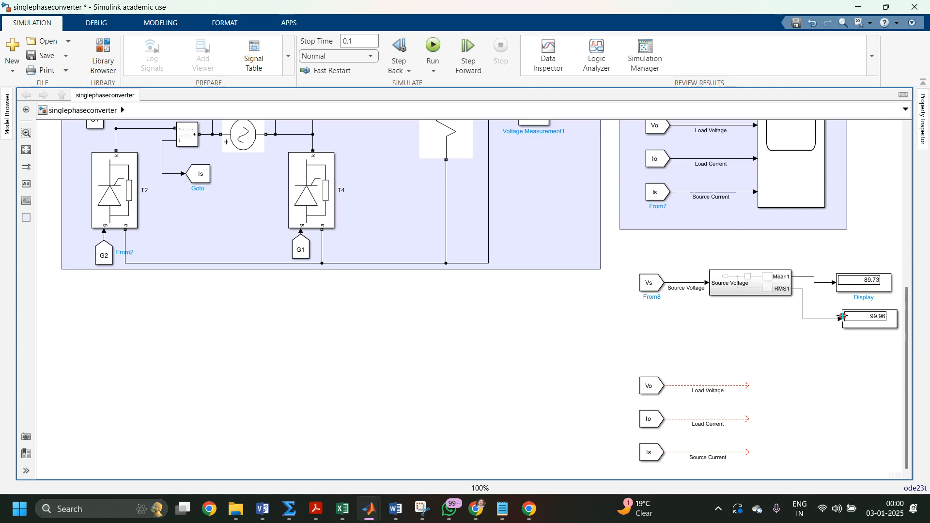
# Copy the source voltage subsystem beside the Vo tag and connect Vo to its input in place of the dangling line
pyautogui.click(763, 287)
pyautogui.moveTo(764, 288); pyautogui.dragTo(758, 390)
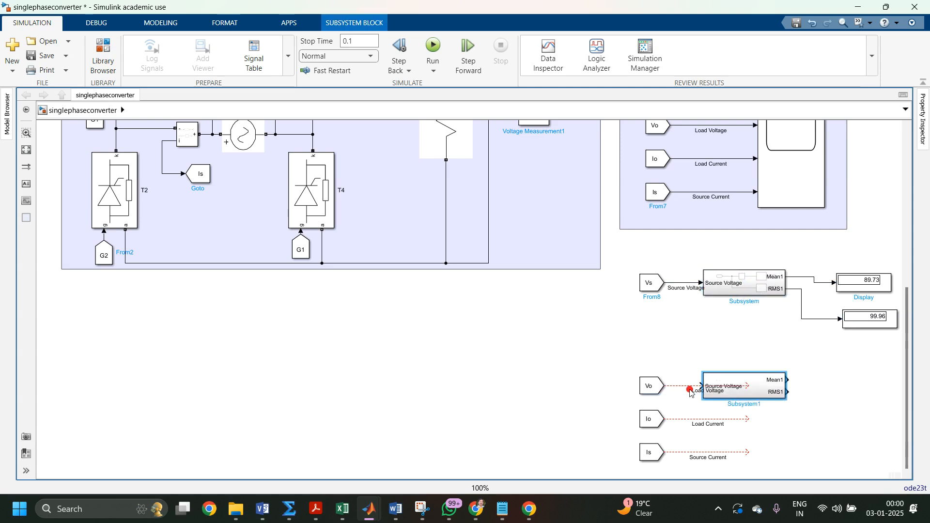
pyautogui.click(687, 388)
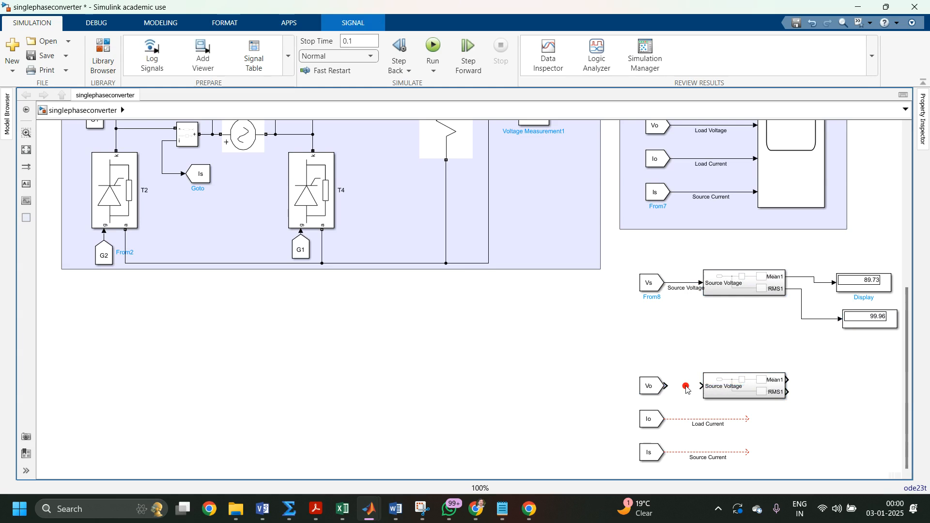
pyautogui.press('Delete')
pyautogui.moveTo(665, 386); pyautogui.dragTo(702, 386)
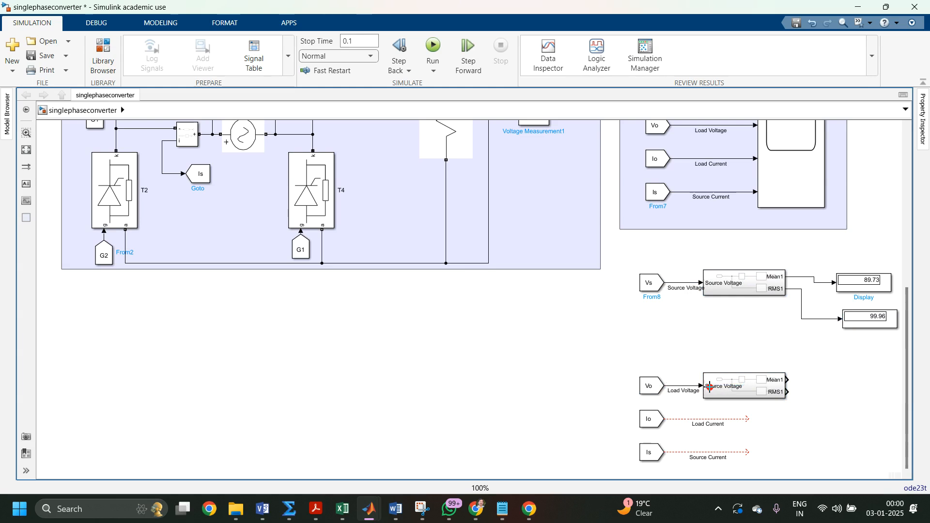
# Open the subsystem fed by Vo and rename its input port Load Voltage
pyautogui.doubleClick(712, 391)
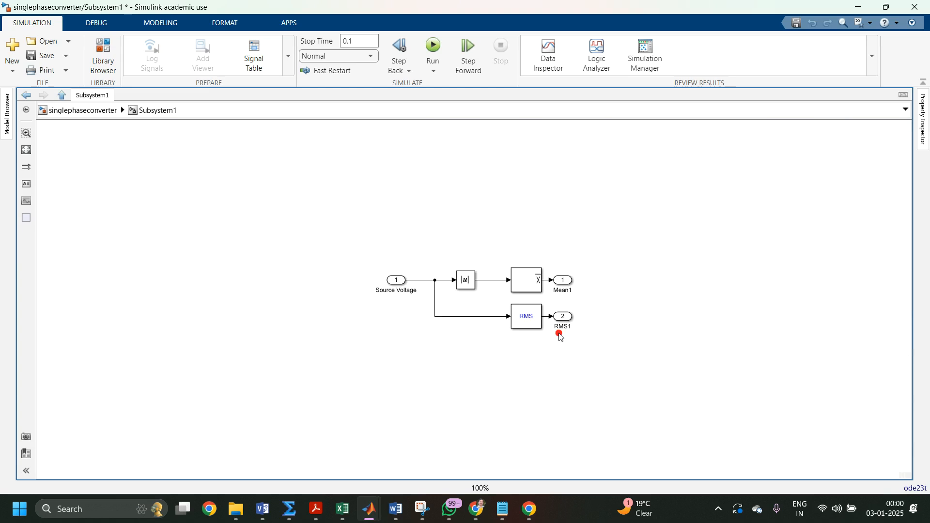
pyautogui.click(391, 285)
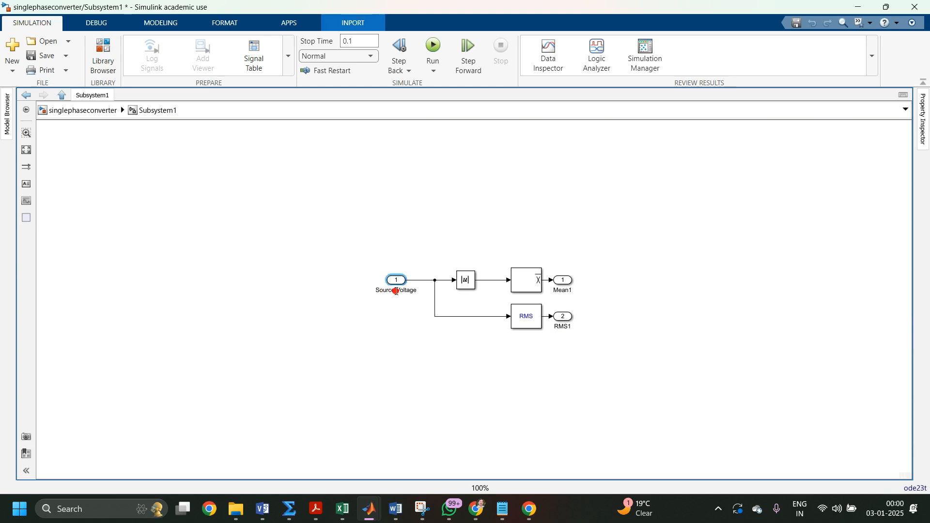
pyautogui.click(395, 291)
pyautogui.press('BackSpace')
pyautogui.press('BackSpace')
pyautogui.press('BackSpace')
pyautogui.press('BackSpace')
pyautogui.write('Load')
# Remove the Abs block, join the input line directly to the Mean block, and return to the top-level model
pyautogui.click(474, 286)
pyautogui.doubleClick(475, 286)
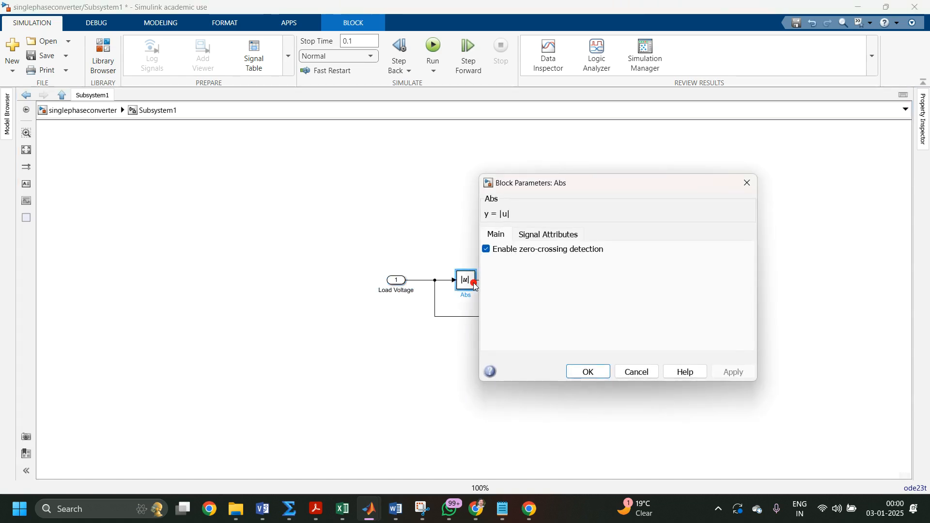
pyautogui.click(587, 374)
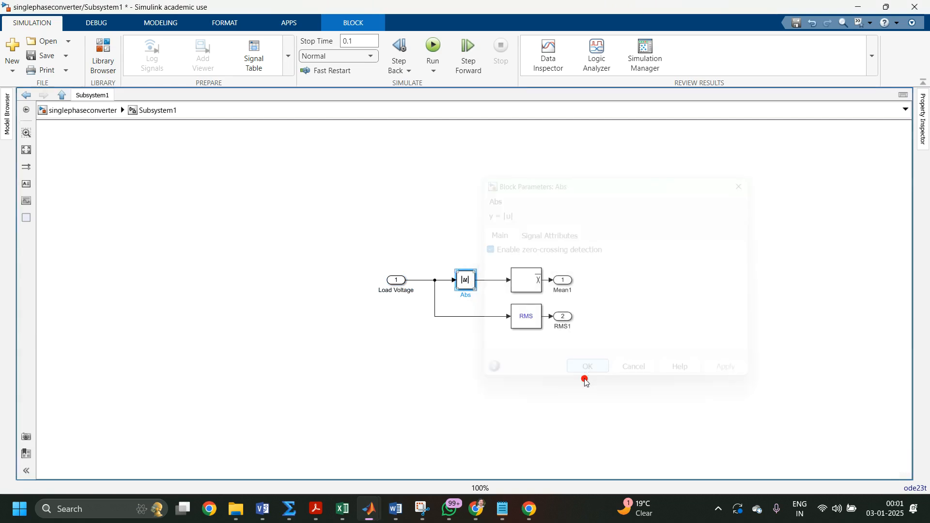
pyautogui.press('Delete')
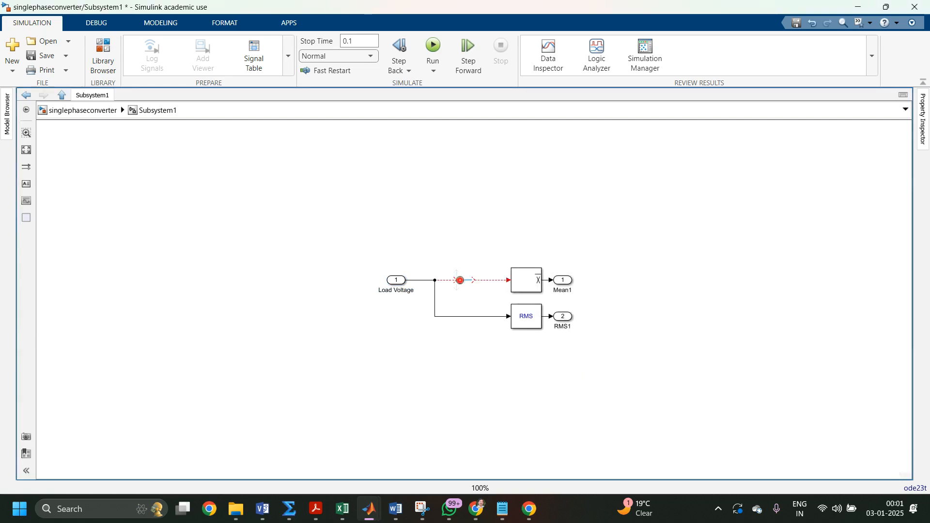
pyautogui.moveTo(460, 280); pyautogui.dragTo(461, 283)
pyautogui.click(64, 95)
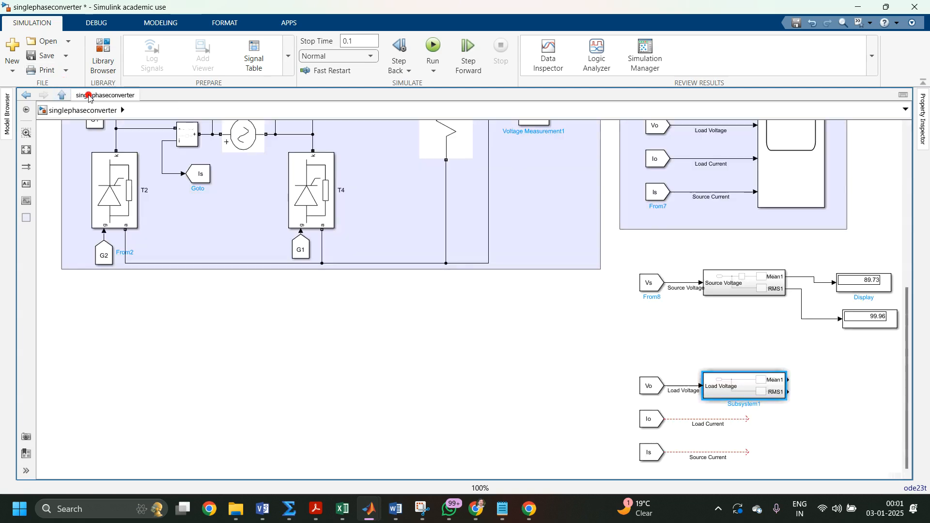
# Move the Vo tag and its subsystem up, and connect a copy of the subsystem to the Io tag in place of the dangling line
pyautogui.moveTo(632, 356); pyautogui.dragTo(762, 359)
pyautogui.click(768, 411)
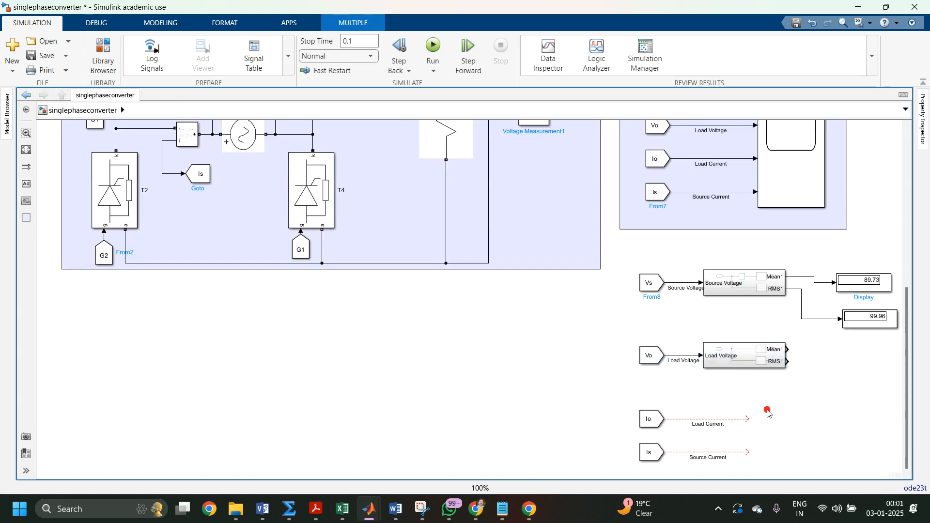
pyautogui.click(708, 419)
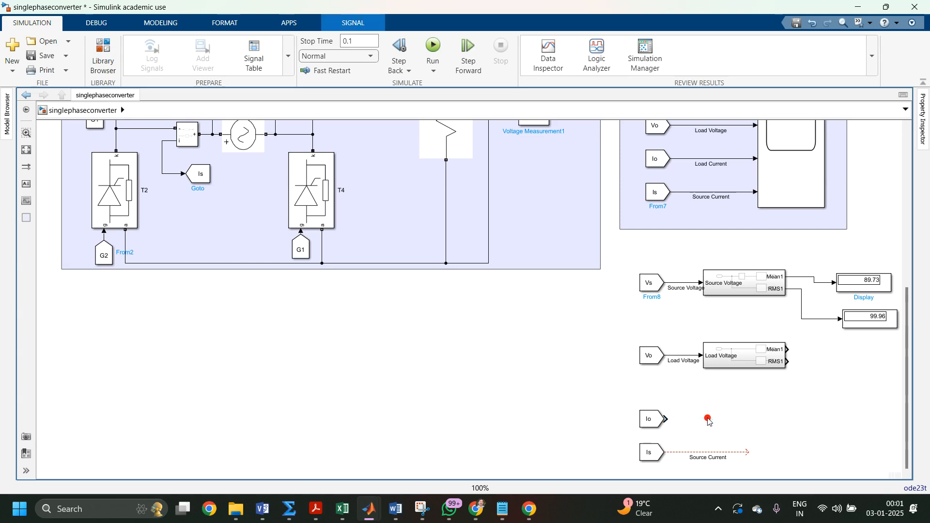
pyautogui.moveTo(731, 358); pyautogui.dragTo(724, 421)
pyautogui.click(699, 420)
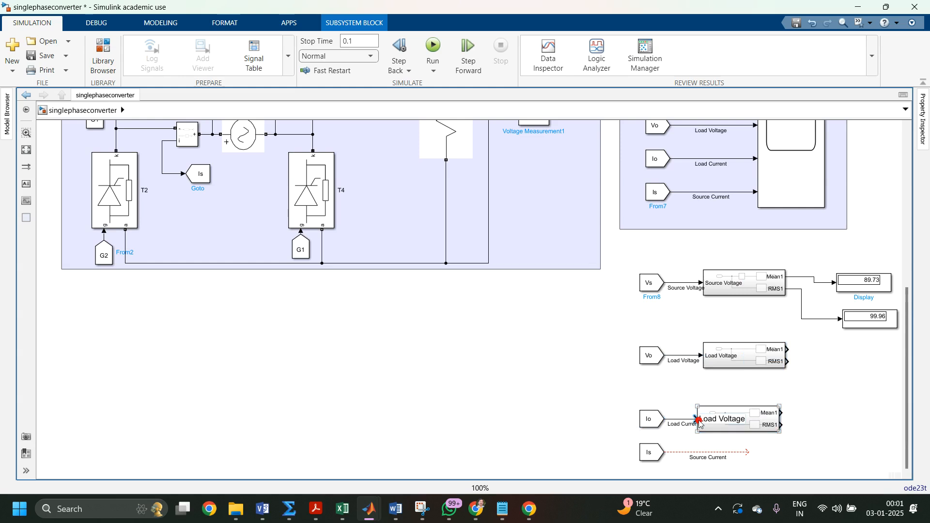
pyautogui.click(719, 421)
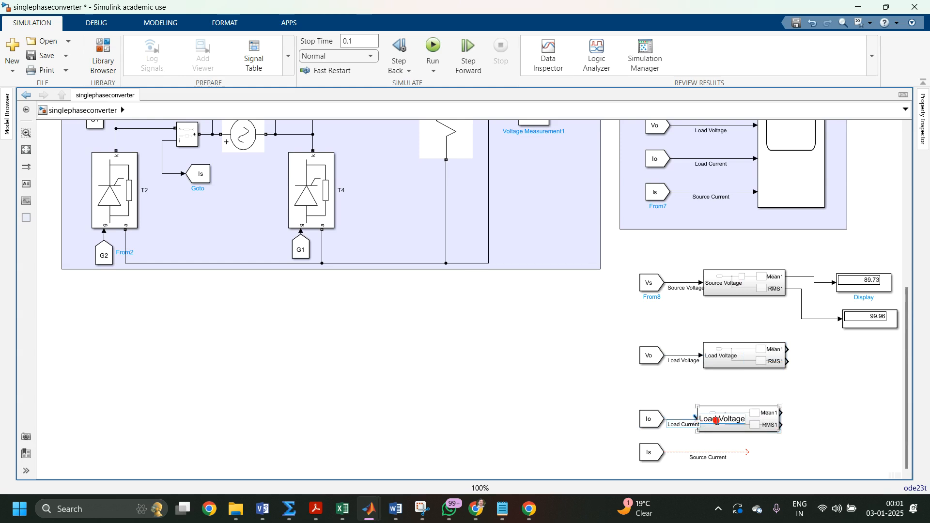
pyautogui.click(743, 421)
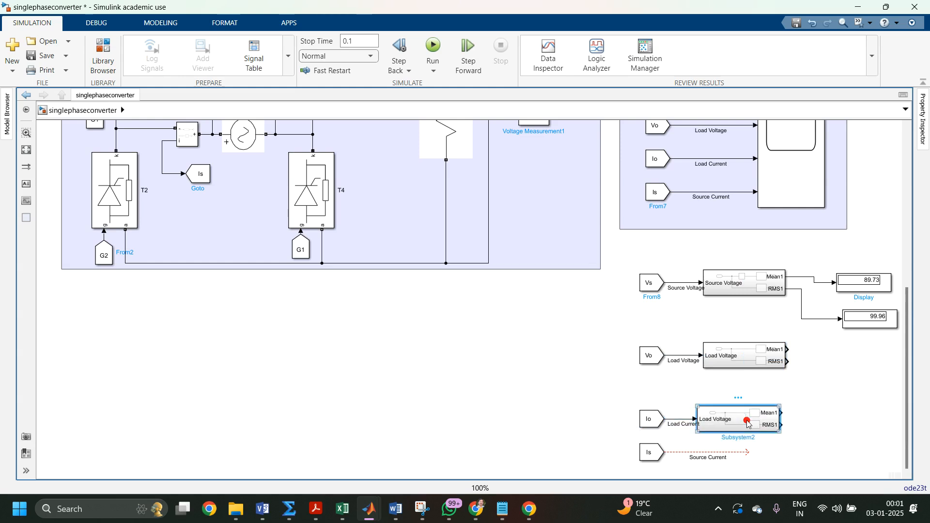
# Open the subsystem fed by Io and rename its input port Load Current
pyautogui.doubleClick(737, 423)
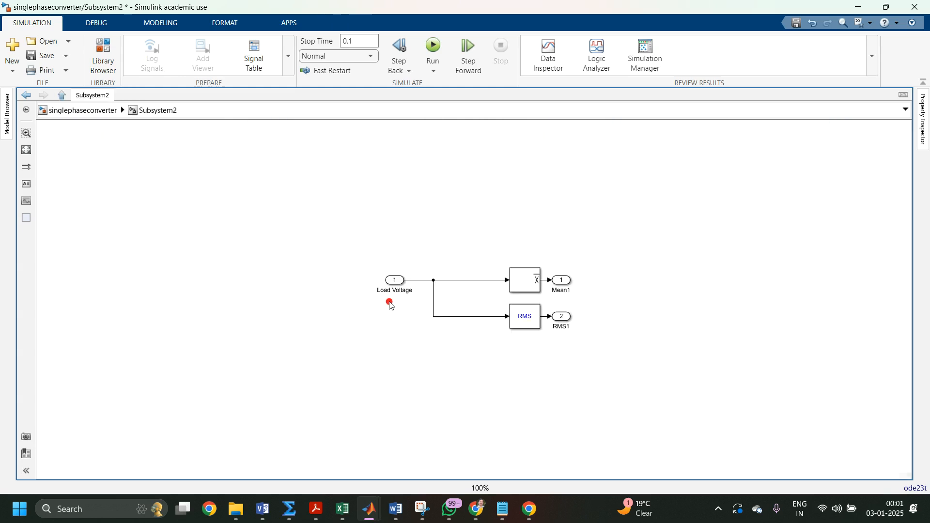
pyautogui.moveTo(395, 290); pyautogui.dragTo(421, 293)
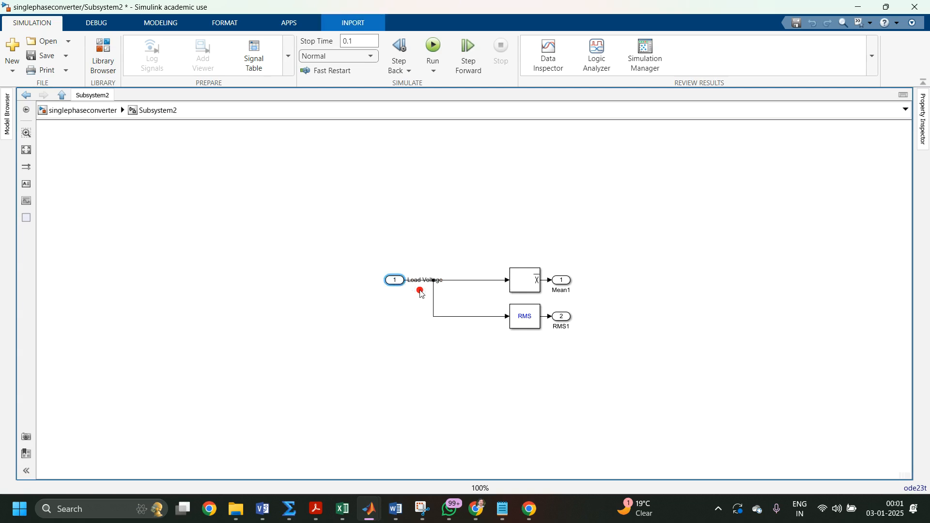
pyautogui.press('space')
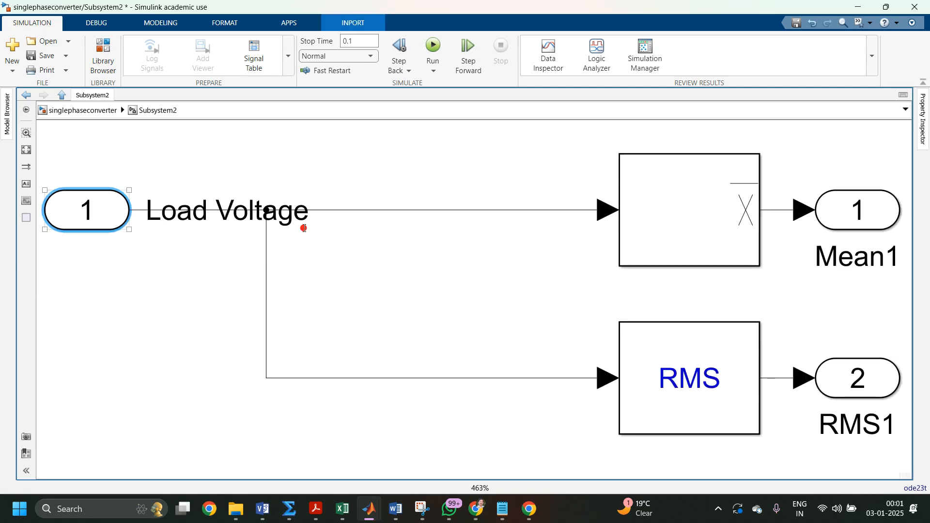
pyautogui.click(251, 211)
pyautogui.moveTo(217, 211); pyautogui.dragTo(310, 214)
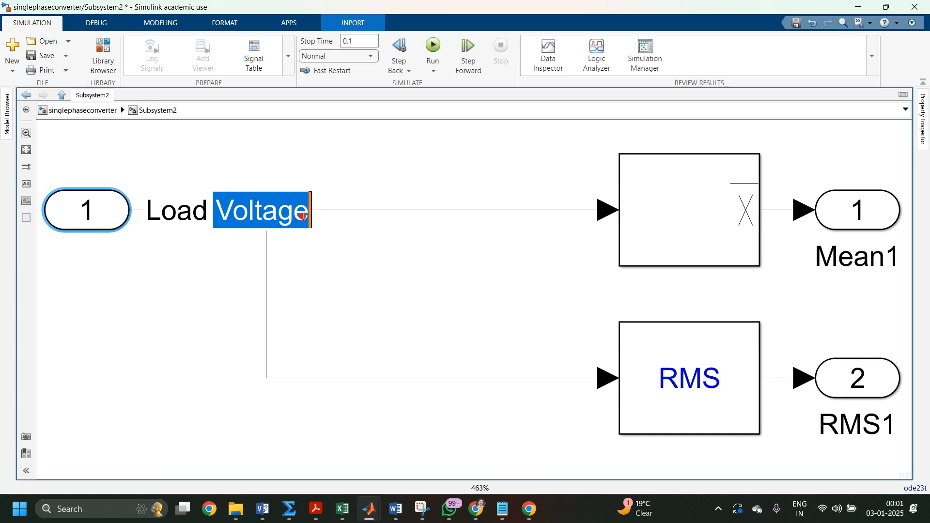
pyautogui.write('Current')
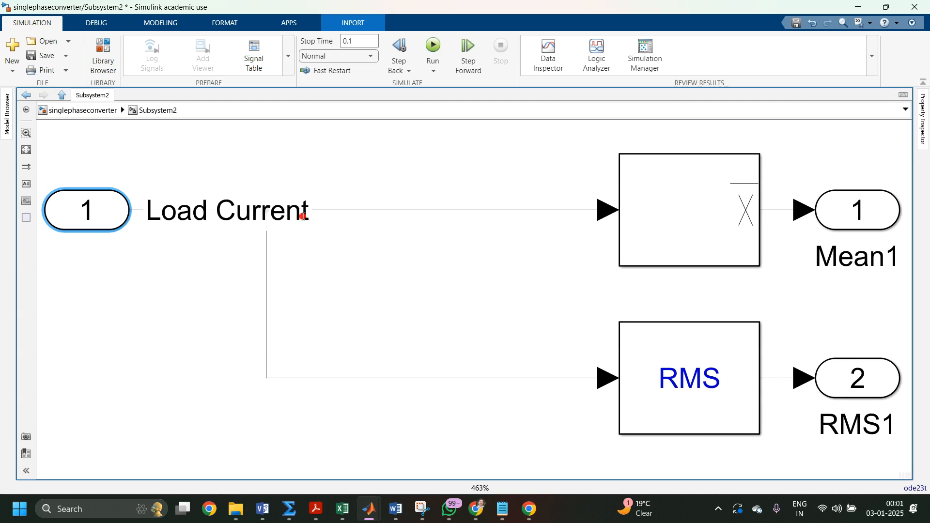
pyautogui.click(276, 166)
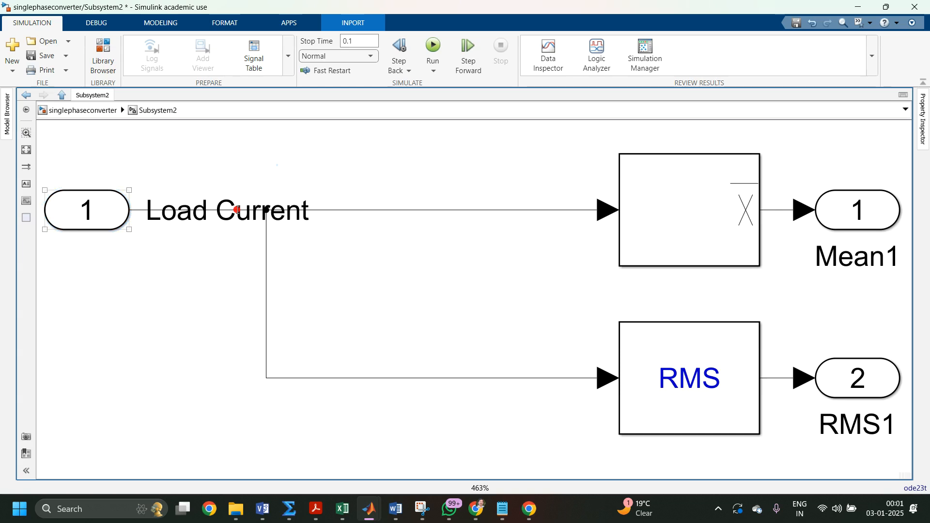
# Move the Load Current label back beneath its input port and return to the top-level model
pyautogui.keyDown('shift'); pyautogui.click(238, 212); pyautogui.keyUp('shift')
pyautogui.moveTo(232, 213); pyautogui.dragTo(108, 262)
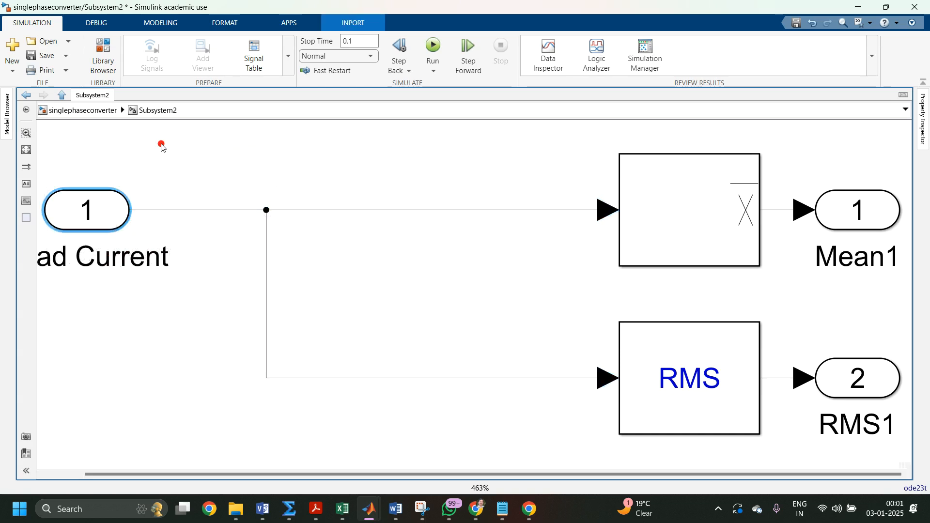
pyautogui.click(63, 96)
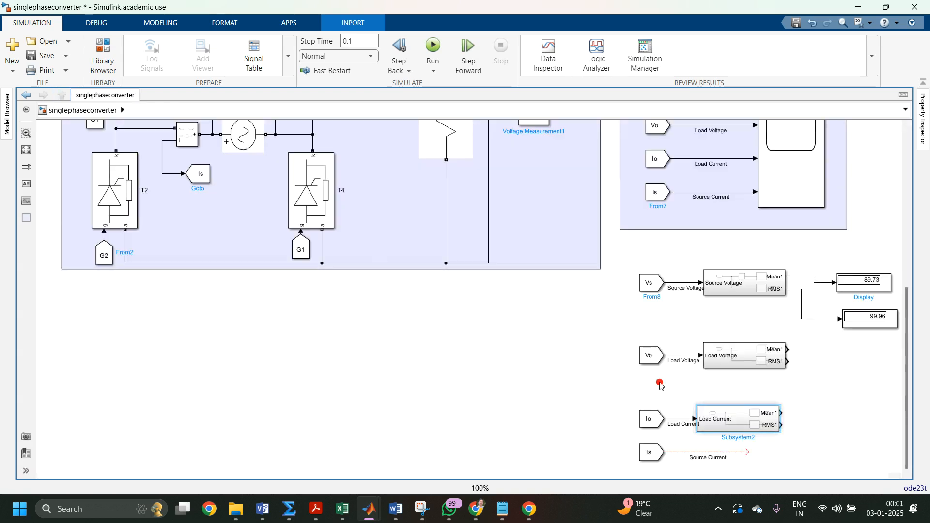
# Copy the load current subsystem beside the Is tag and connect Is to its input in place of the dangling line
pyautogui.click(744, 414)
pyautogui.moveTo(754, 413); pyautogui.dragTo(750, 452)
pyautogui.click(692, 453)
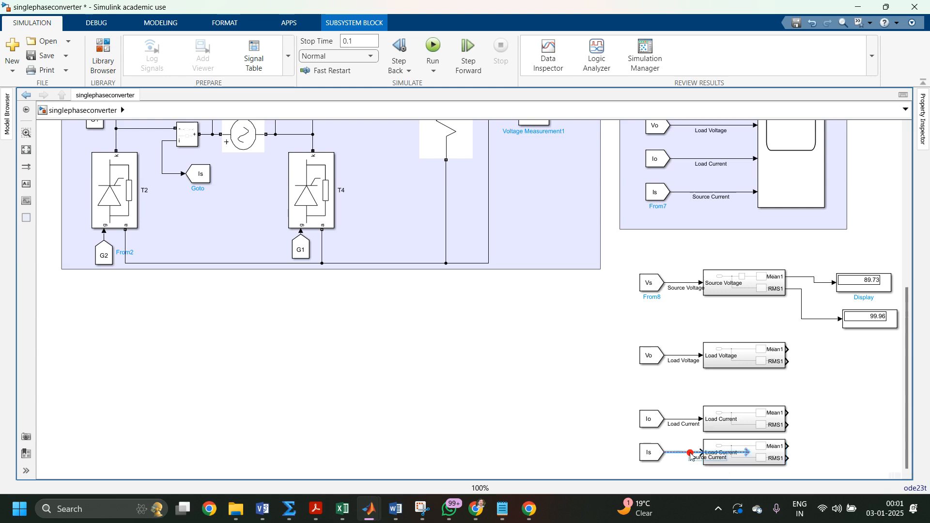
pyautogui.press('Delete')
pyautogui.moveTo(692, 455); pyautogui.dragTo(668, 452)
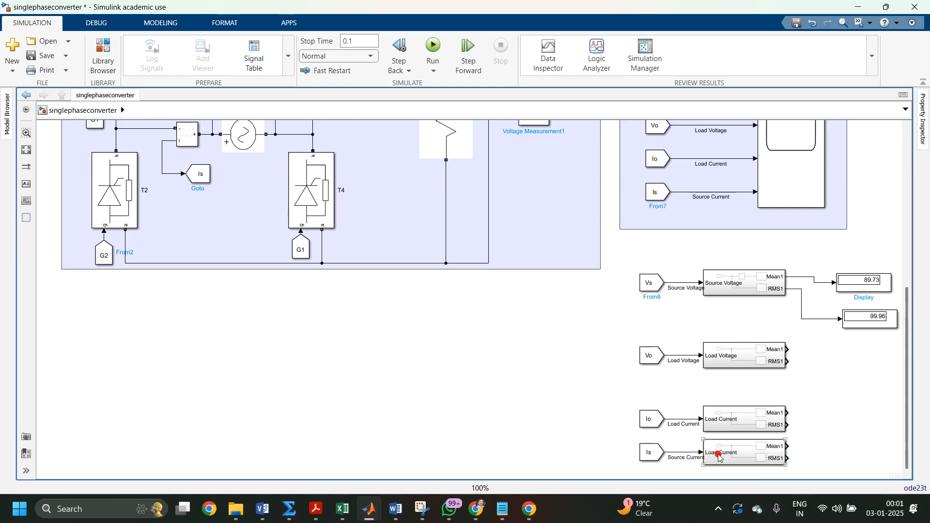
# Open the subsystem fed by Is and rename its input port Souce Current
pyautogui.doubleClick(720, 456)
pyautogui.click(82, 260)
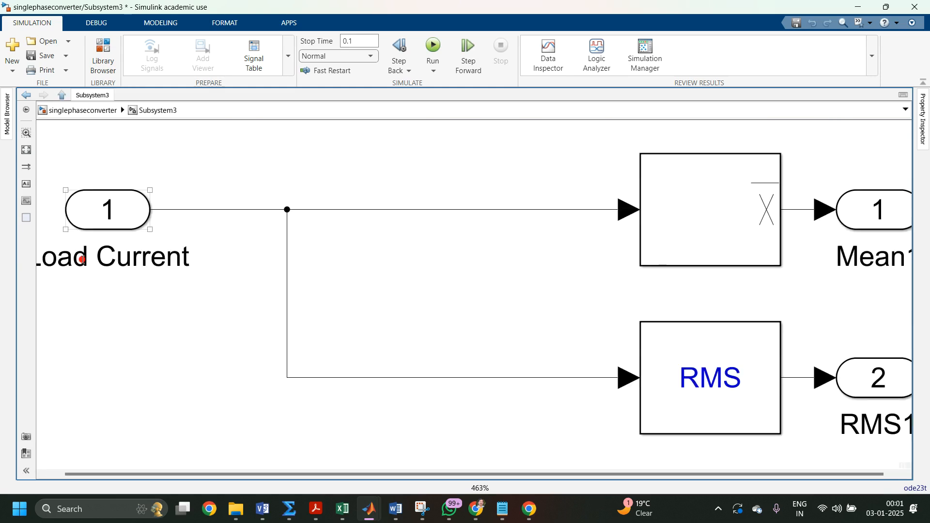
pyautogui.click(89, 259)
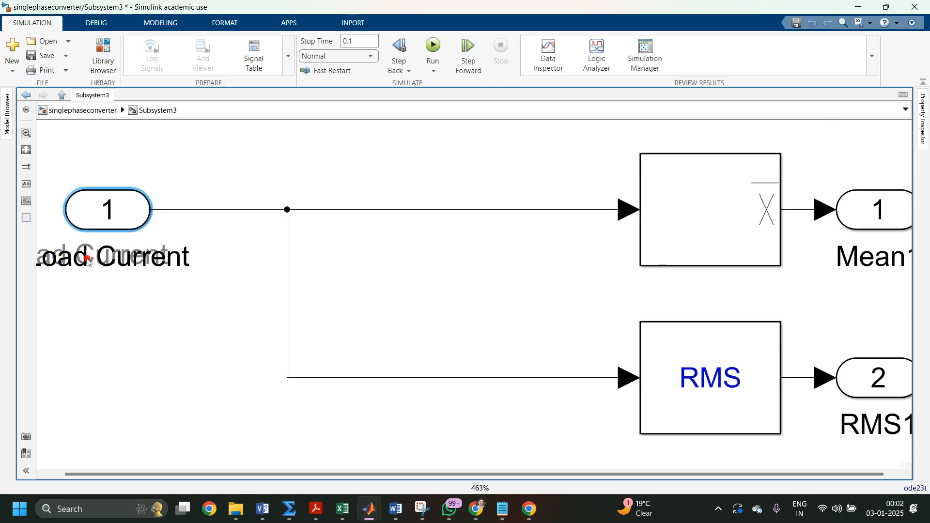
pyautogui.moveTo(90, 259); pyautogui.dragTo(30, 260)
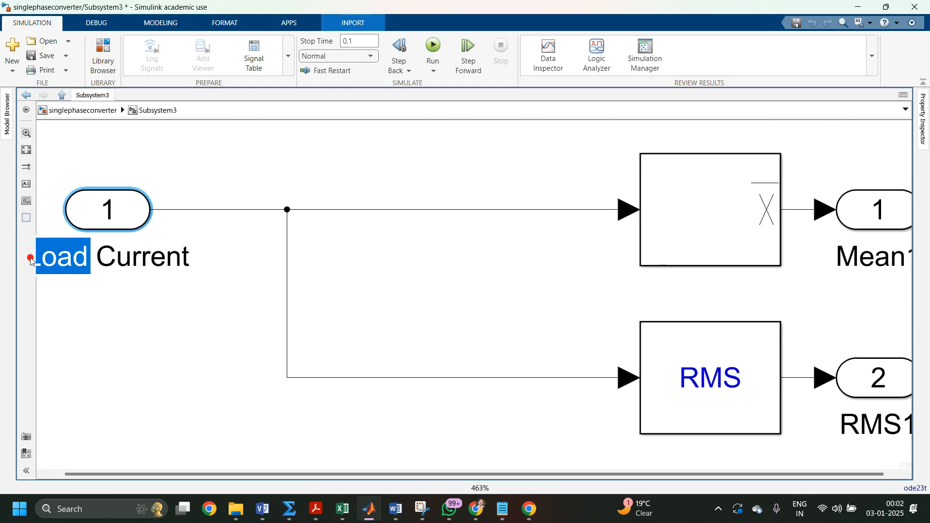
pyautogui.write('Souc')
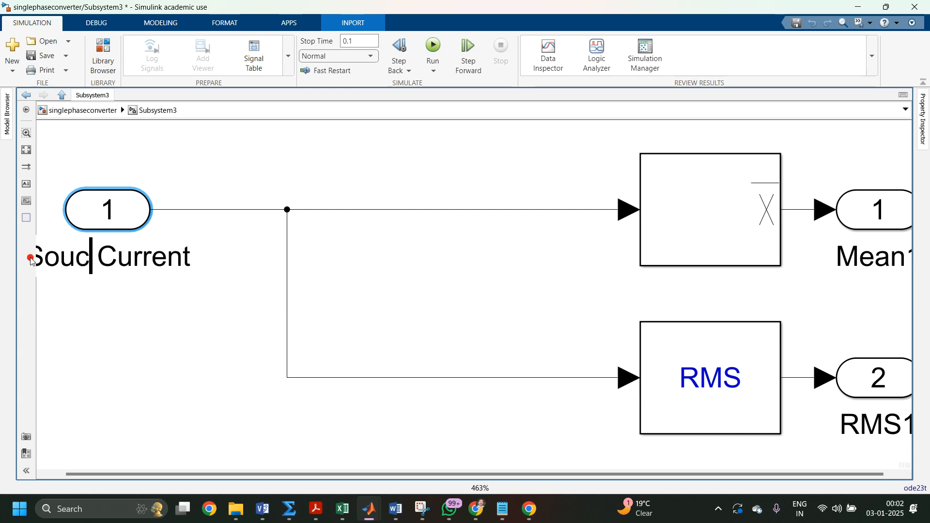
pyautogui.write('e')
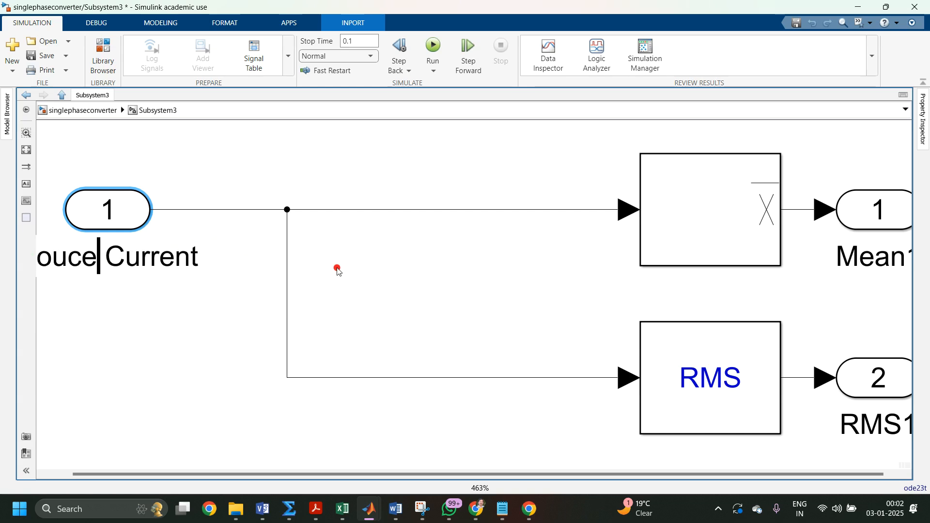
pyautogui.click(337, 270)
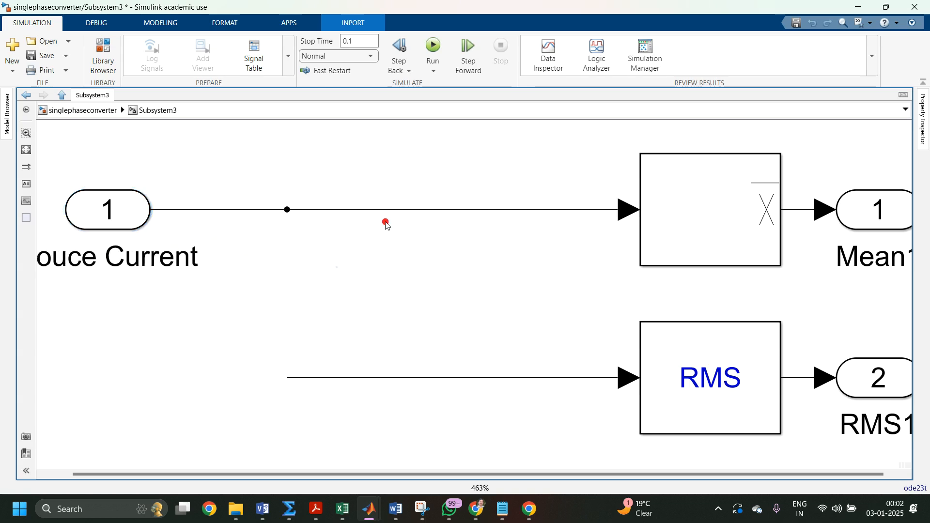
# Insert an Abs block into the branch feeding the Mean block of the source current subsystem and return to the top-level model
pyautogui.doubleClick(411, 193)
pyautogui.write('abs')
pyautogui.press('Return')
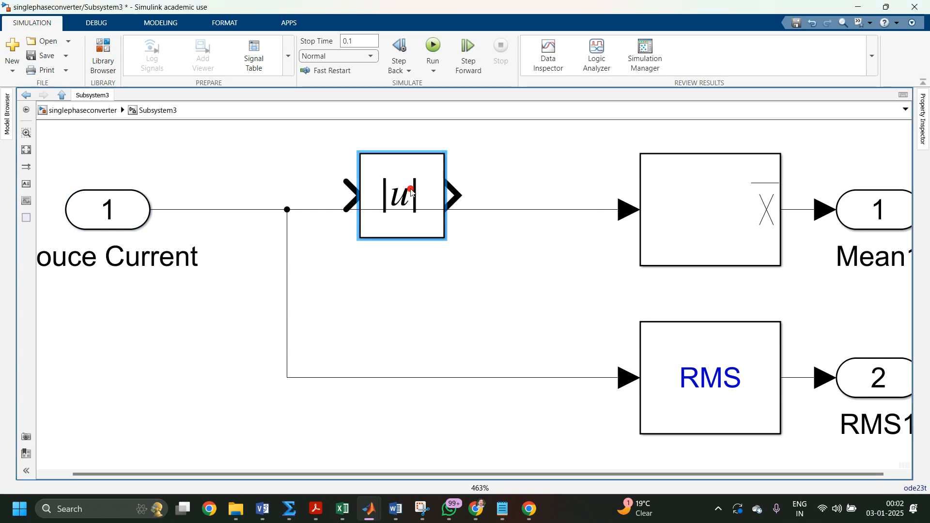
pyautogui.moveTo(412, 192); pyautogui.dragTo(426, 207)
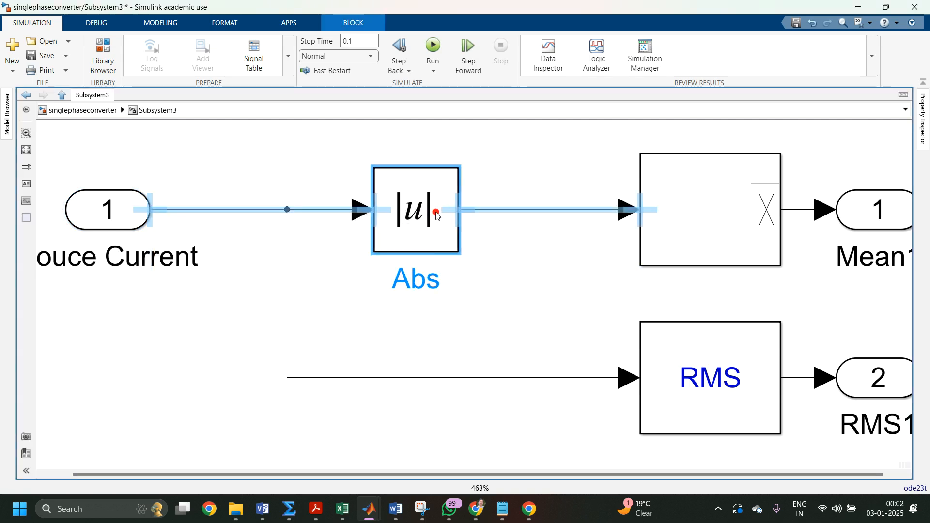
pyautogui.click(503, 146)
pyautogui.click(61, 95)
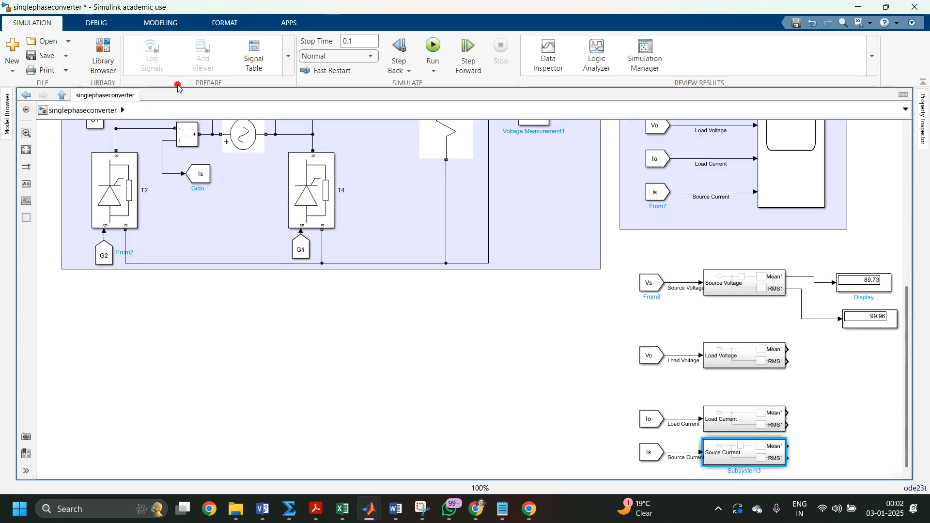
# Close the gaps around the load voltage row by moving the two current rows up and the source voltage subsystem and Vs tag down
pyautogui.click(691, 410)
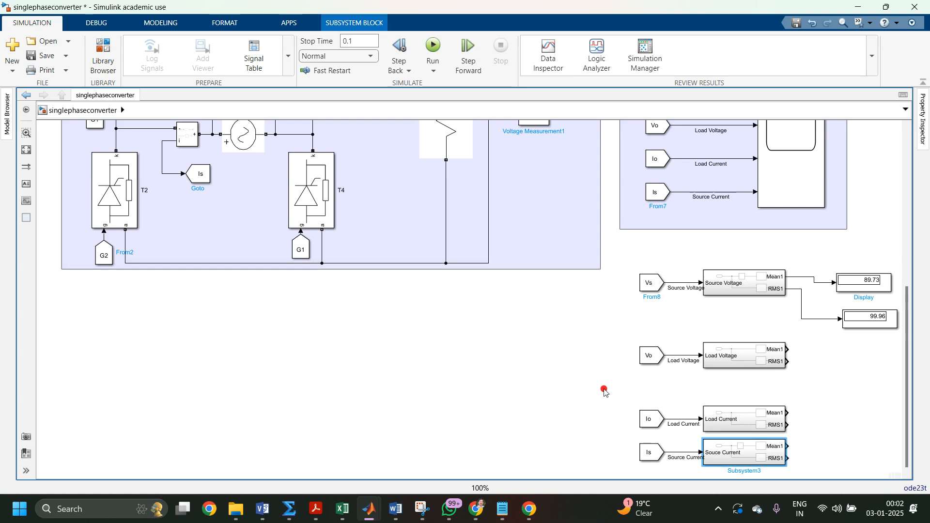
pyautogui.moveTo(604, 376); pyautogui.dragTo(824, 478)
pyautogui.moveTo(772, 324); pyautogui.dragTo(756, 269)
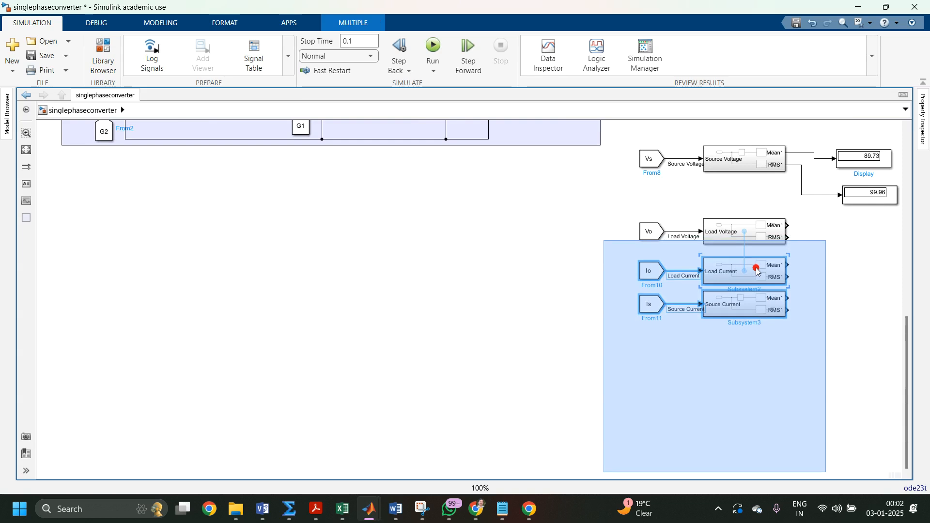
pyautogui.moveTo(737, 170); pyautogui.dragTo(731, 201)
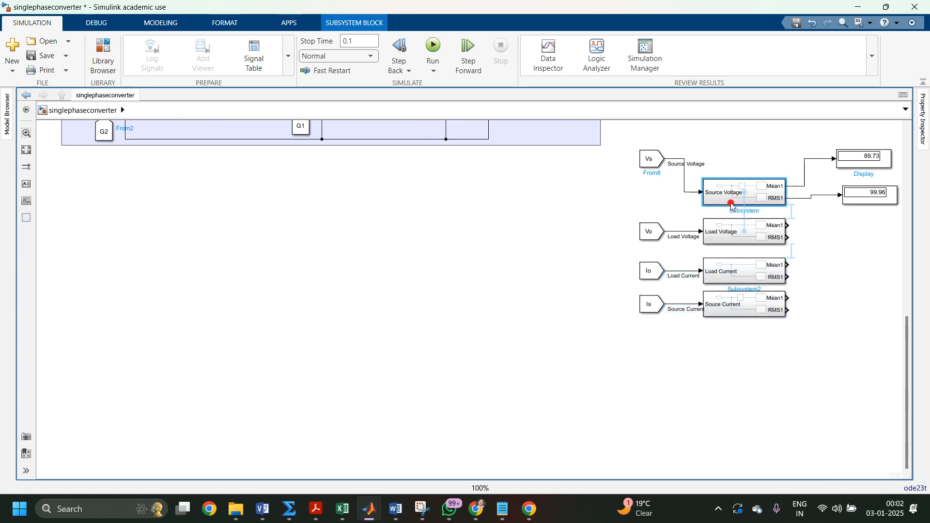
pyautogui.moveTo(649, 161); pyautogui.dragTo(646, 195)
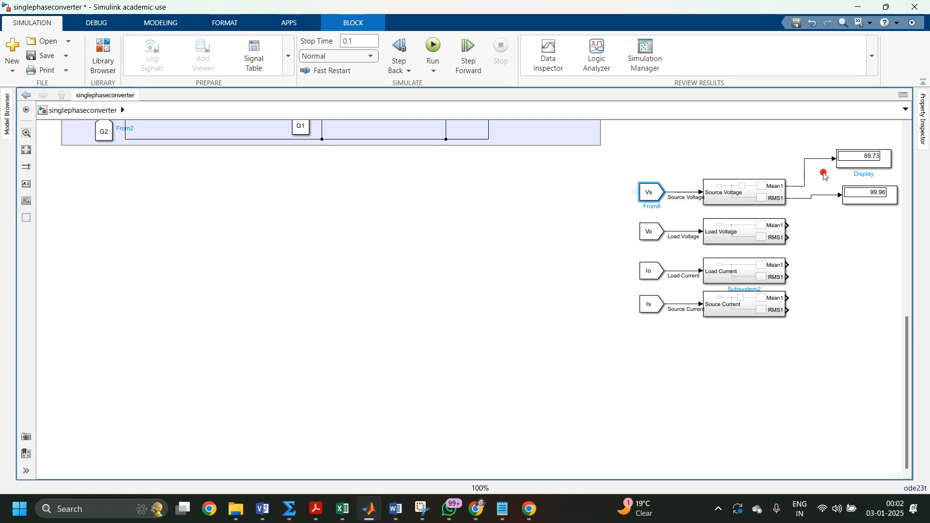
# Delete both Display blocks and the lines connecting them to the source voltage subsystem
pyautogui.moveTo(800, 142); pyautogui.dragTo(814, 211)
pyautogui.press('Delete')
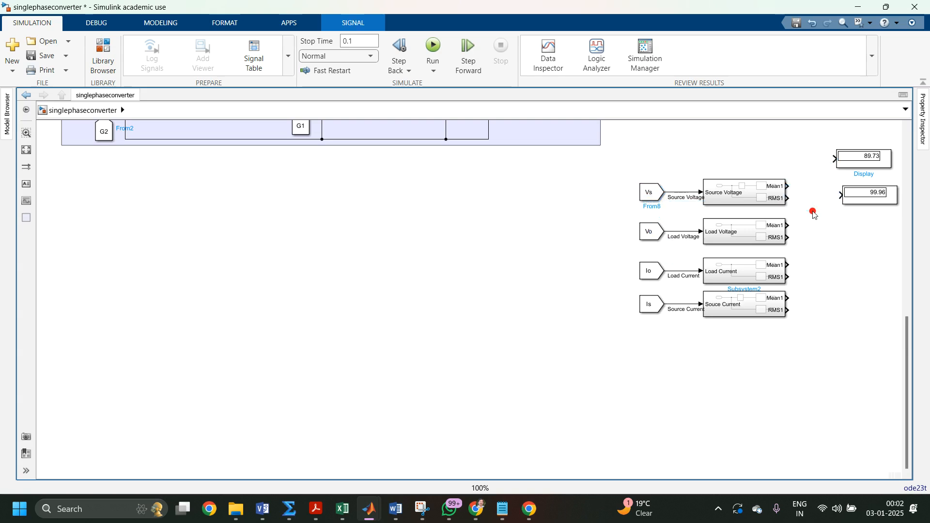
pyautogui.moveTo(816, 147); pyautogui.dragTo(892, 221)
pyautogui.press('Delete')
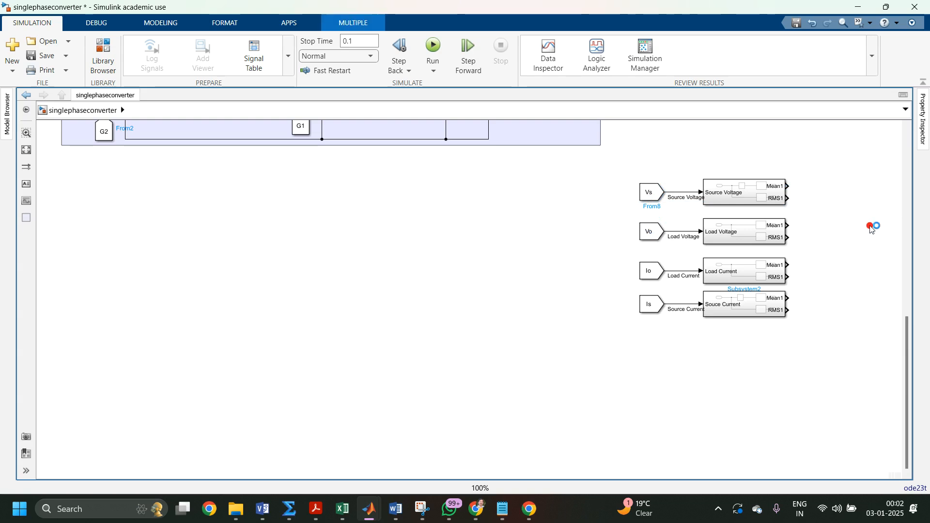
pyautogui.doubleClick(871, 228)
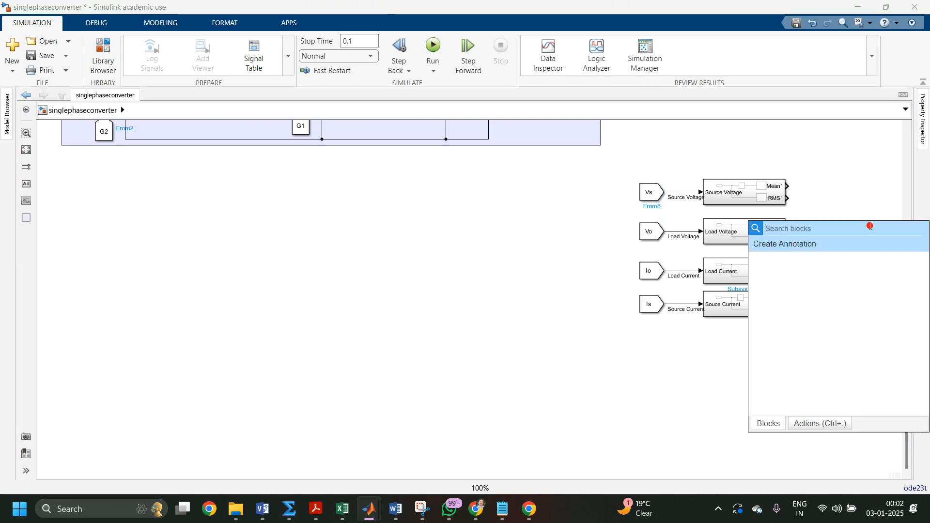
pyautogui.write('max')
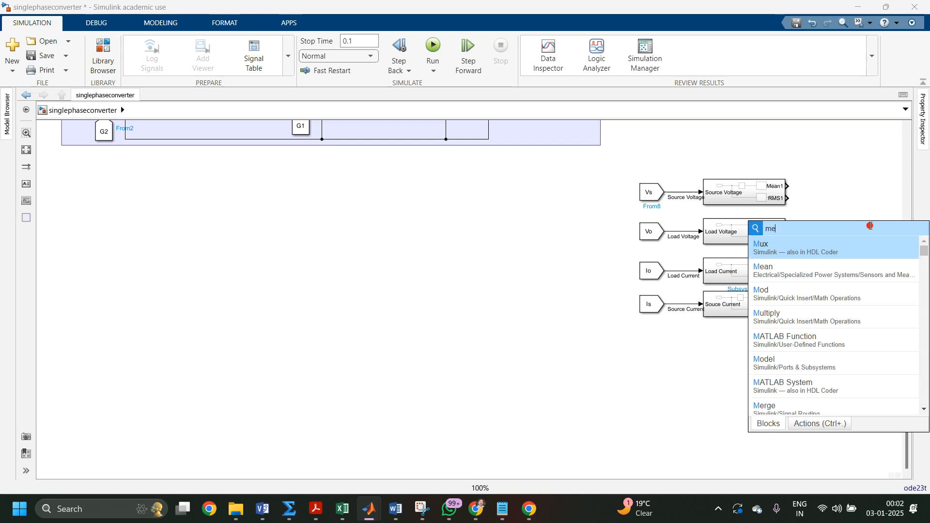
pyautogui.press('Return')
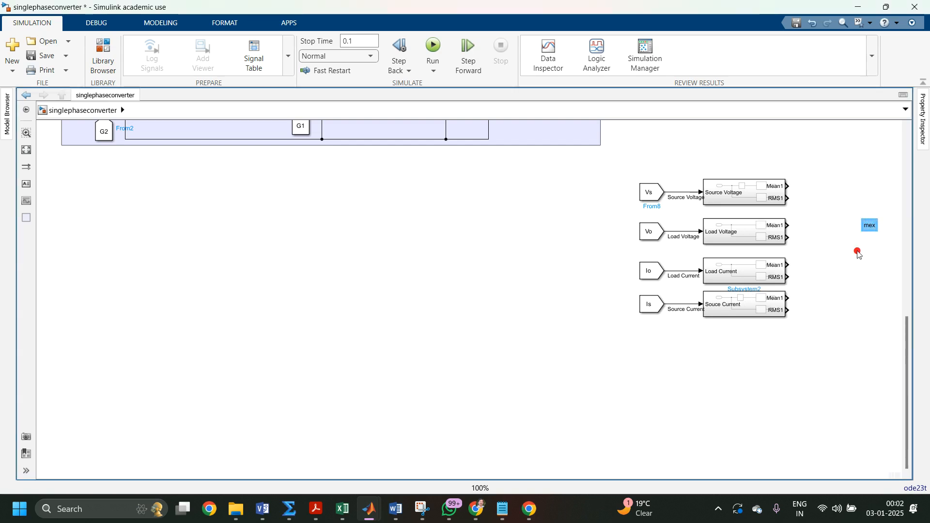
pyautogui.moveTo(845, 205); pyautogui.dragTo(888, 267)
pyautogui.press('Delete')
# Add a Mux block beside the measurement subsystems, set its number of inputs to 8 and stretch it taller
pyautogui.doubleClick(848, 246)
pyautogui.write('mux')
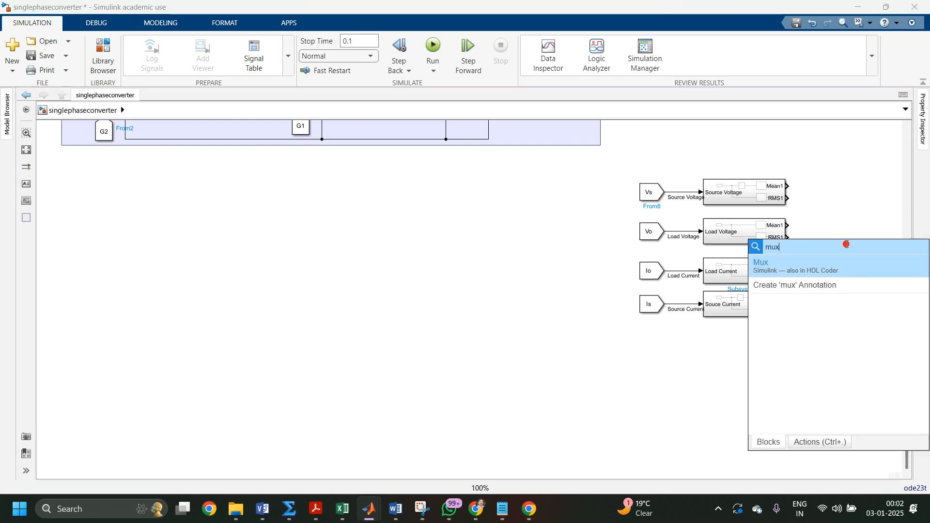
pyautogui.press('Return')
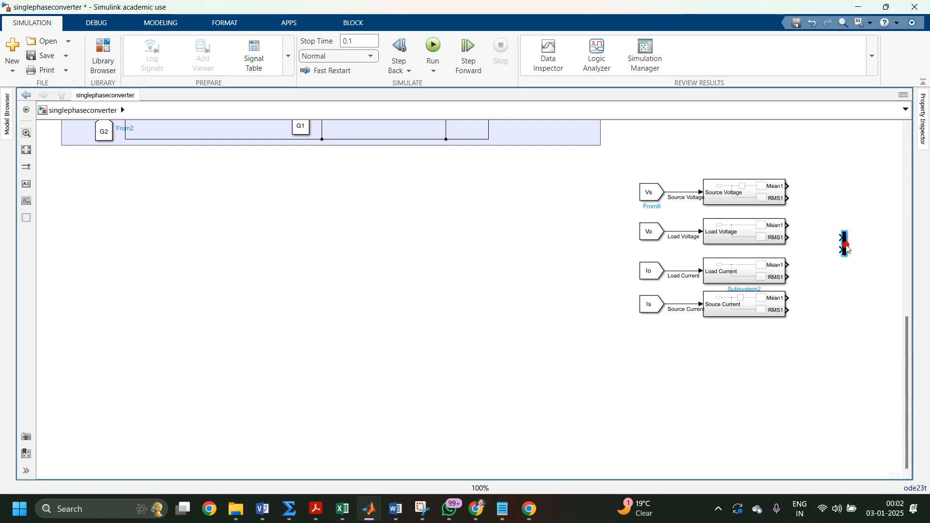
pyautogui.doubleClick(845, 247)
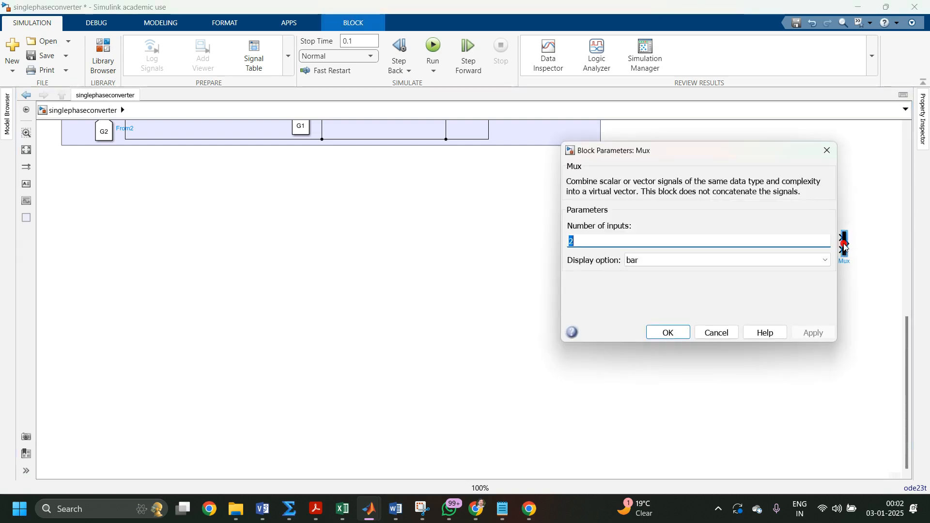
pyautogui.write('8')
pyautogui.press('Return')
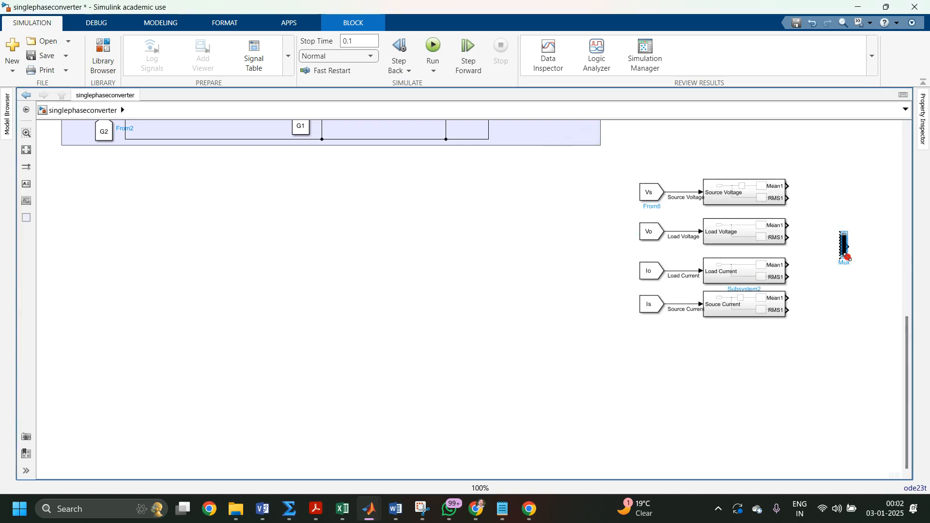
pyautogui.moveTo(848, 257); pyautogui.dragTo(840, 292)
# Connect the mean and RMS outputs of all four subsystems to the Mux in order, and fit the Mux to the height of the stack
pyautogui.click(742, 192)
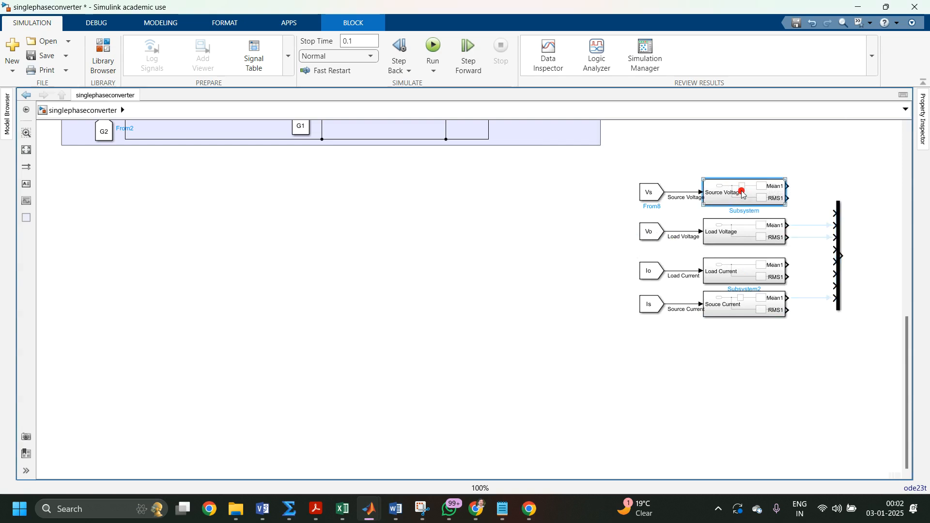
pyautogui.keyDown('ctrl'); pyautogui.click(840, 219); pyautogui.keyUp('ctrl')
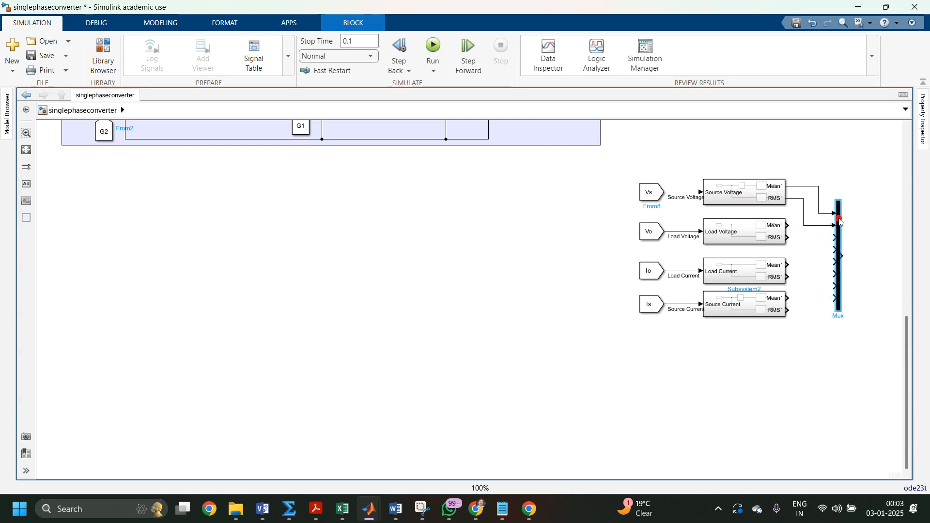
pyautogui.click(766, 220)
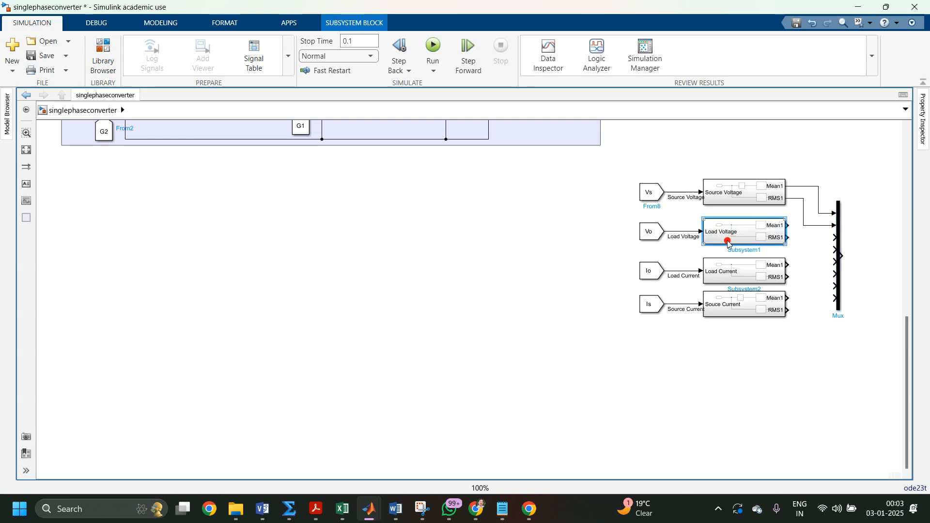
pyautogui.keyDown('ctrl'); pyautogui.click(839, 257); pyautogui.keyUp('ctrl')
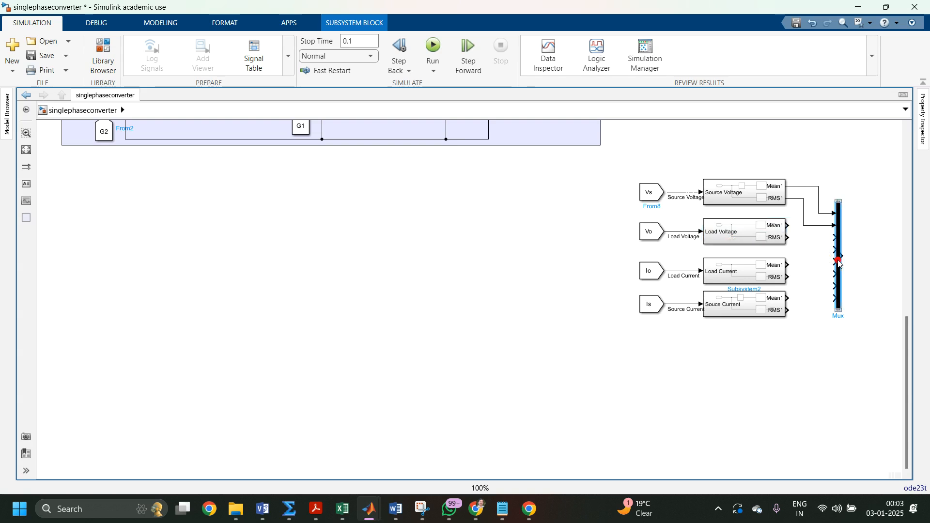
pyautogui.click(751, 265)
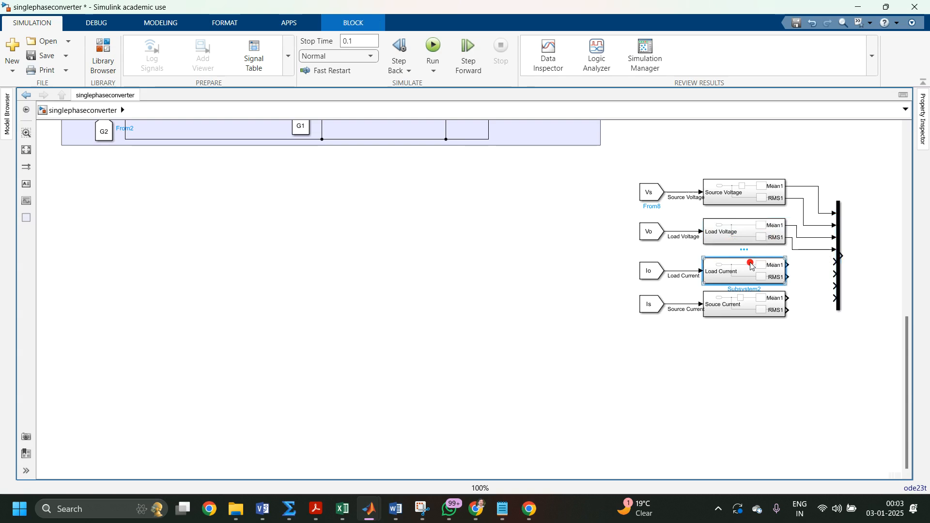
pyautogui.keyDown('ctrl'); pyautogui.click(840, 289); pyautogui.keyUp('ctrl')
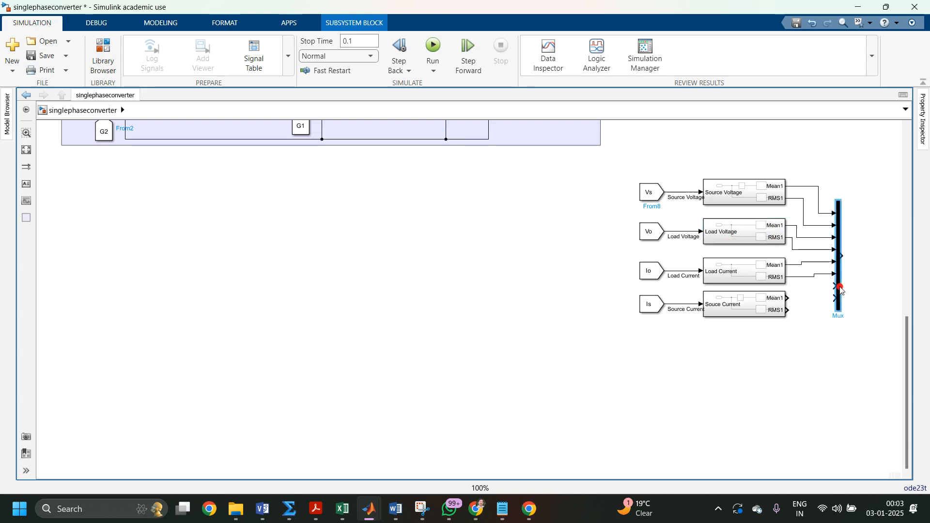
pyautogui.click(759, 305)
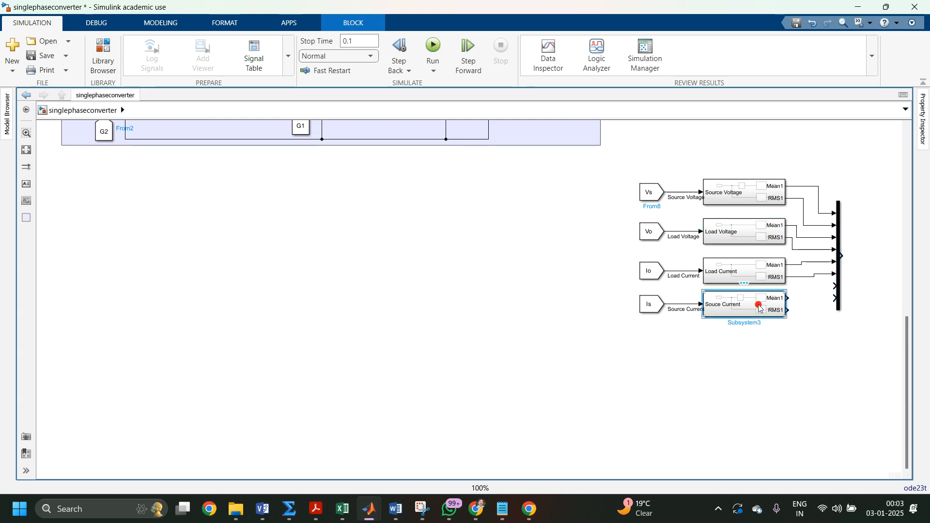
pyautogui.keyDown('ctrl'); pyautogui.click(840, 302); pyautogui.keyUp('ctrl')
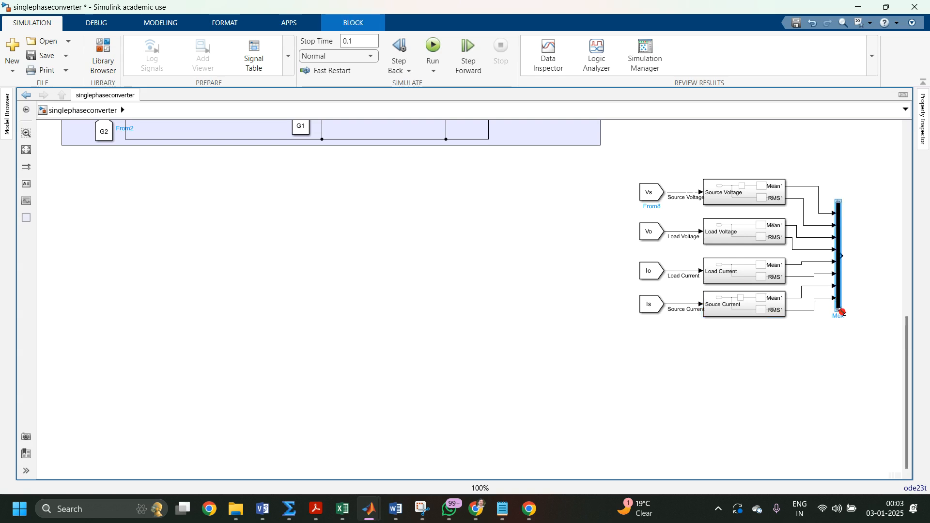
pyautogui.moveTo(842, 312)
pyautogui.mouseDown()
pyautogui.moveTo(852, 347)
pyautogui.moveTo(847, 308)
pyautogui.moveTo(842, 322)
pyautogui.moveTo(827, 319)
pyautogui.mouseUp()
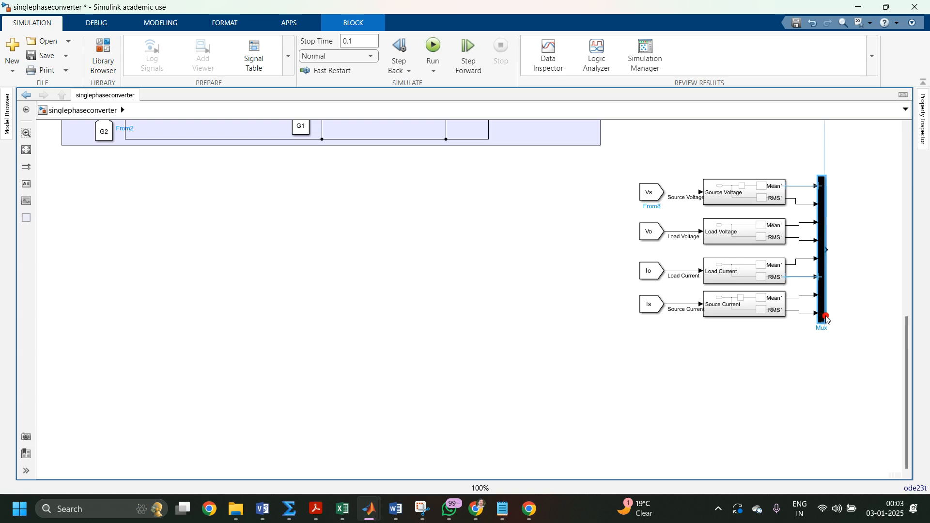
# Add a Simulink Display block beside the Mux and connect it to the Mux output
pyautogui.doubleClick(856, 254)
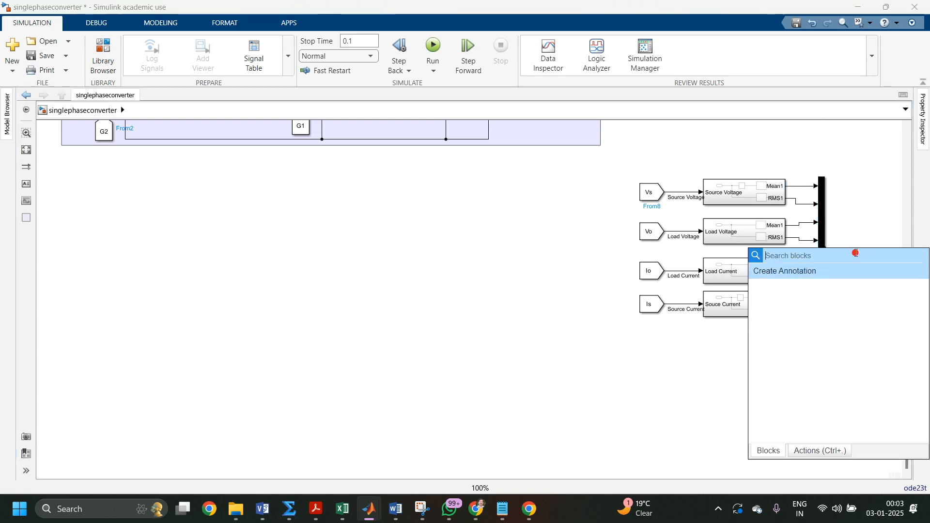
pyautogui.write('disp')
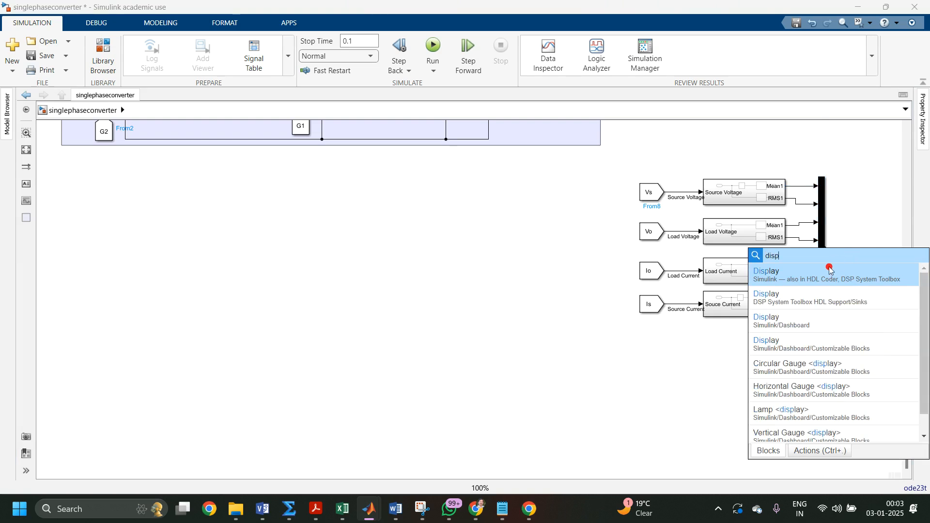
pyautogui.click(821, 278)
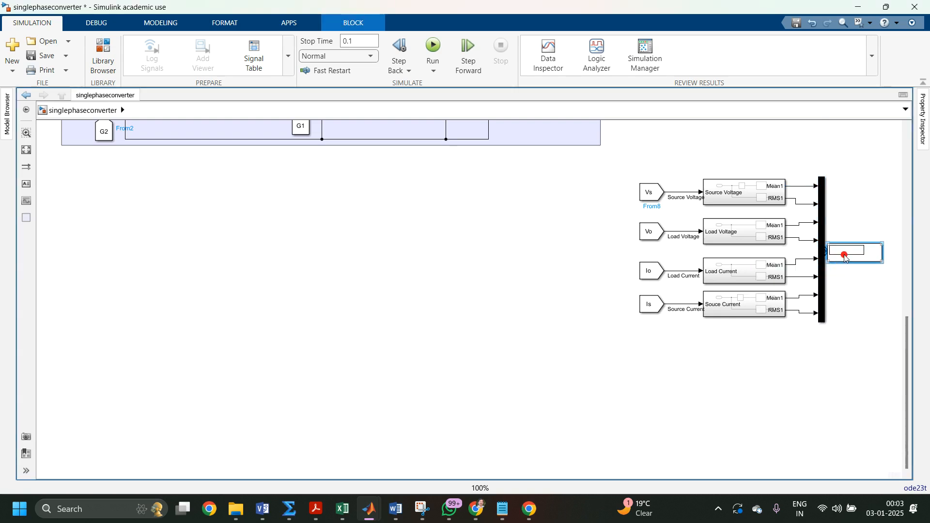
pyautogui.moveTo(843, 253)
pyautogui.mouseDown()
pyautogui.moveTo(866, 250)
pyautogui.moveTo(850, 249)
pyautogui.mouseUp()
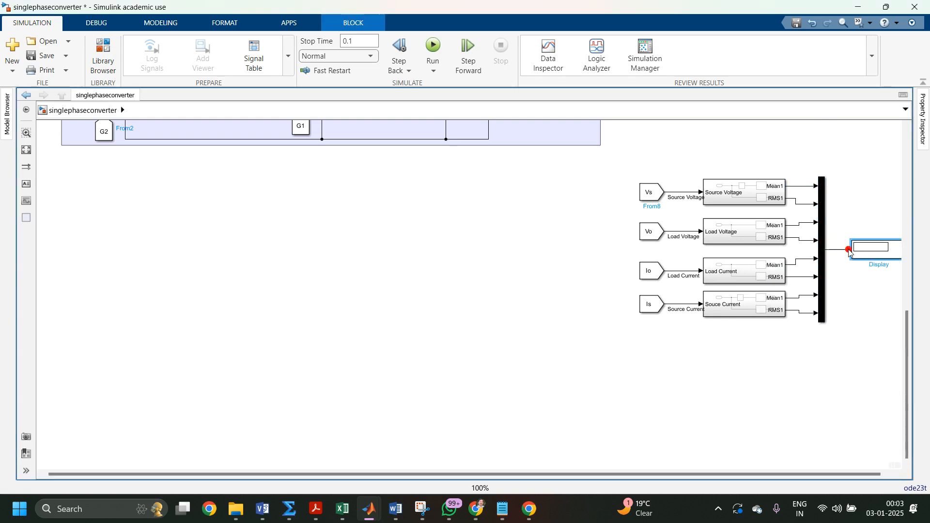
pyautogui.moveTo(704, 478); pyautogui.dragTo(801, 471)
pyautogui.click(737, 409)
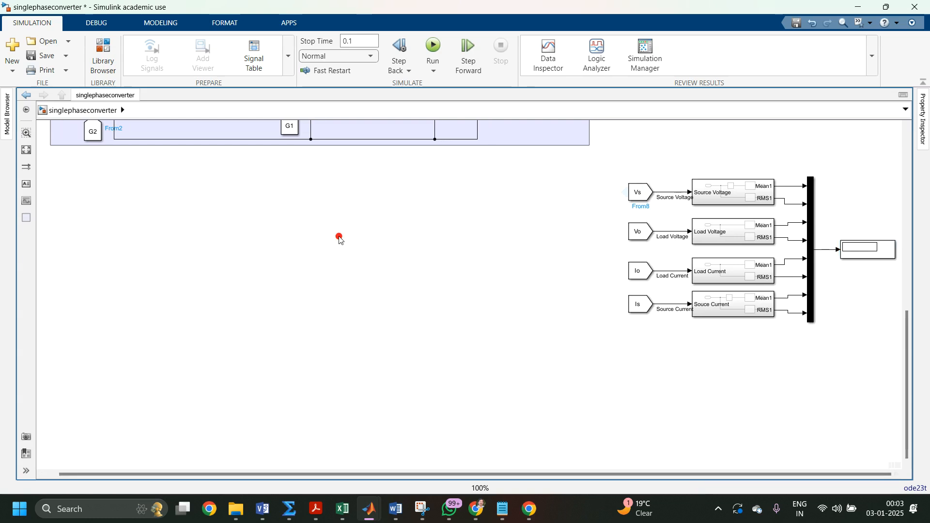
# Enclose the tags, subsystems, Mux and Display in an area titled Measurement
pyautogui.moveTo(26, 218)
pyautogui.mouseDown()
pyautogui.moveTo(477, 213)
pyautogui.moveTo(623, 170)
pyautogui.moveTo(907, 339)
pyautogui.moveTo(855, 343)
pyautogui.mouseUp()
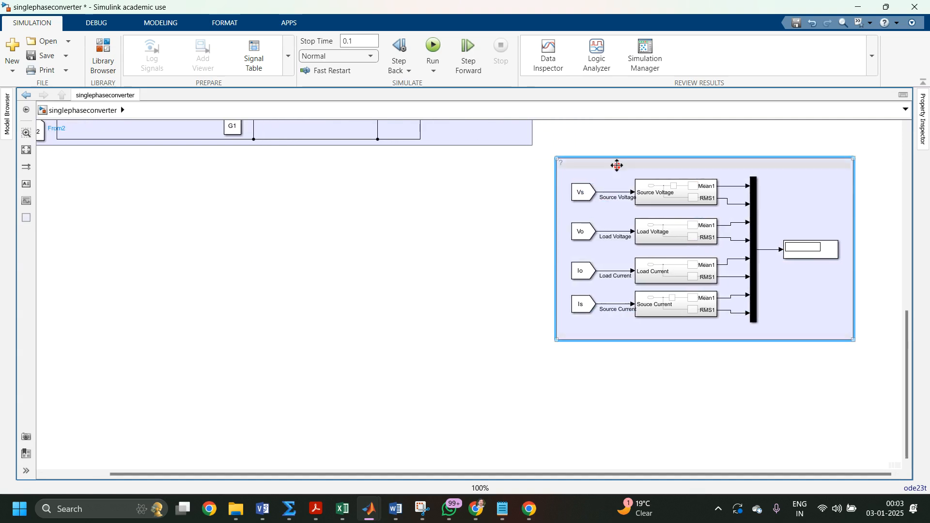
pyautogui.click(562, 163)
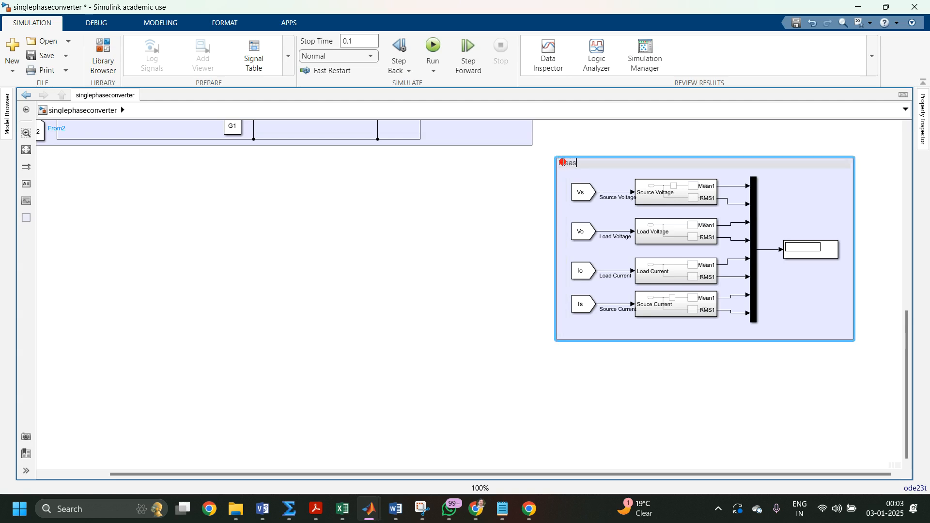
pyautogui.write('Measurement')
pyautogui.click(464, 253)
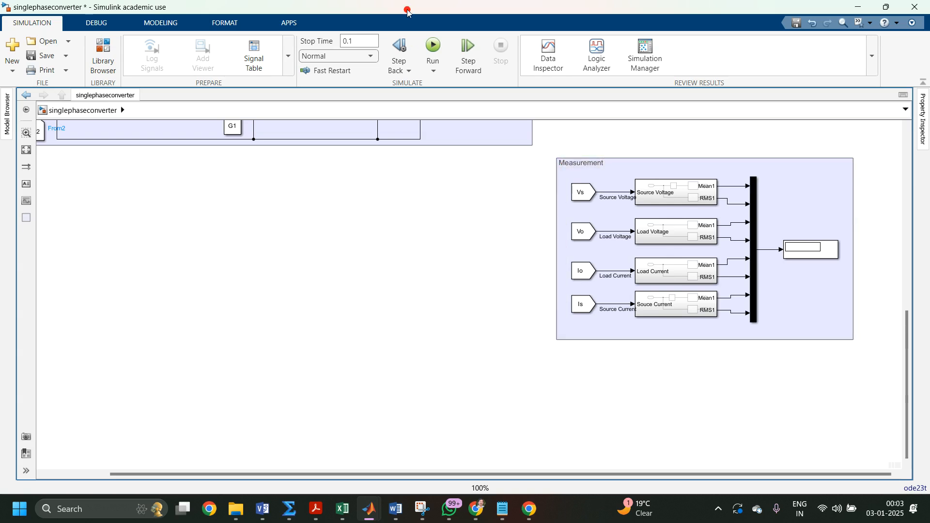
# Run the simulation and enlarge the Display block to fit all eight mean and RMS values
pyautogui.click(428, 45)
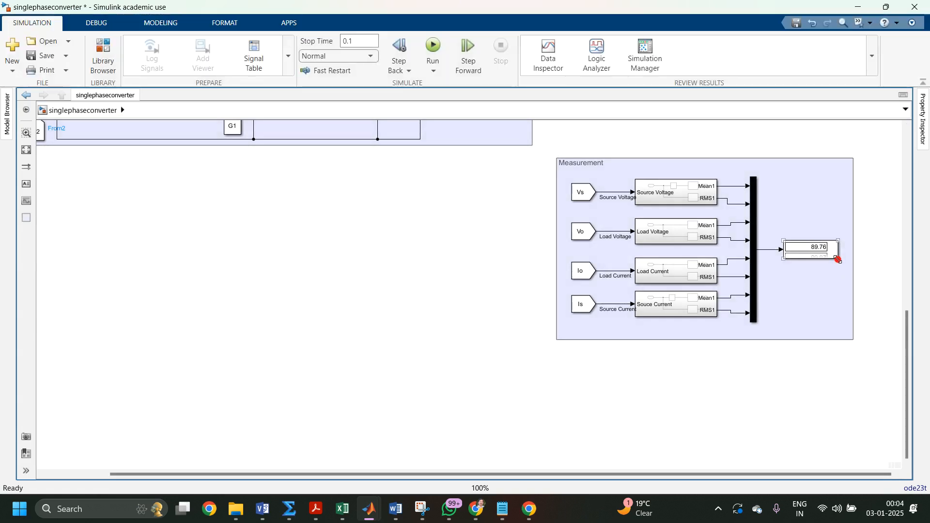
pyautogui.moveTo(835, 256); pyautogui.dragTo(807, 277)
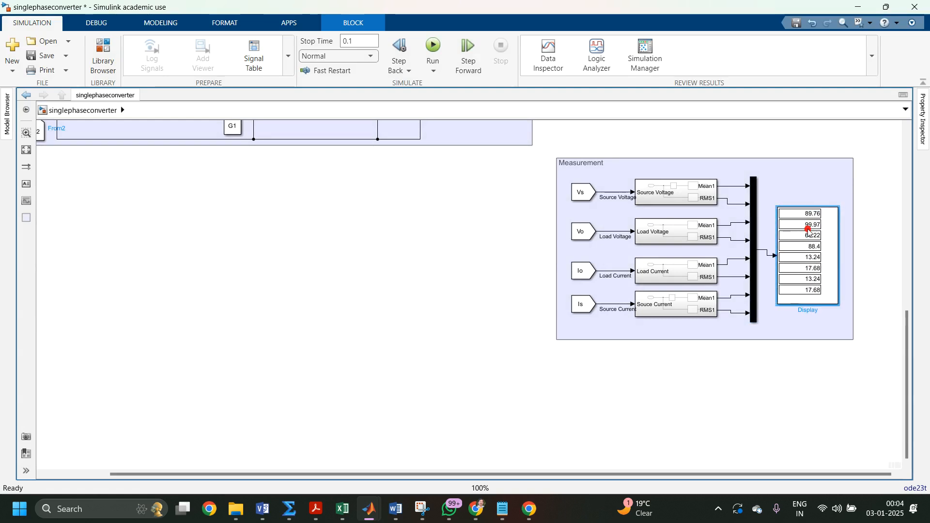
# Shift the Mux and Display rightward inside the Measurement area, away from the four subsystems, with the Display aligned to the Mux output
pyautogui.moveTo(808, 230); pyautogui.dragTo(809, 228)
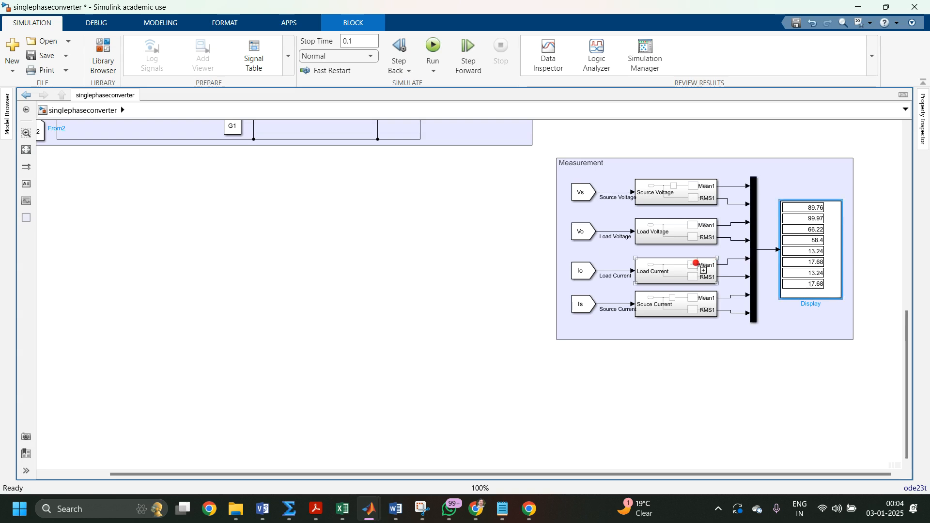
pyautogui.click(637, 275)
pyautogui.click(778, 259)
pyautogui.click(609, 370)
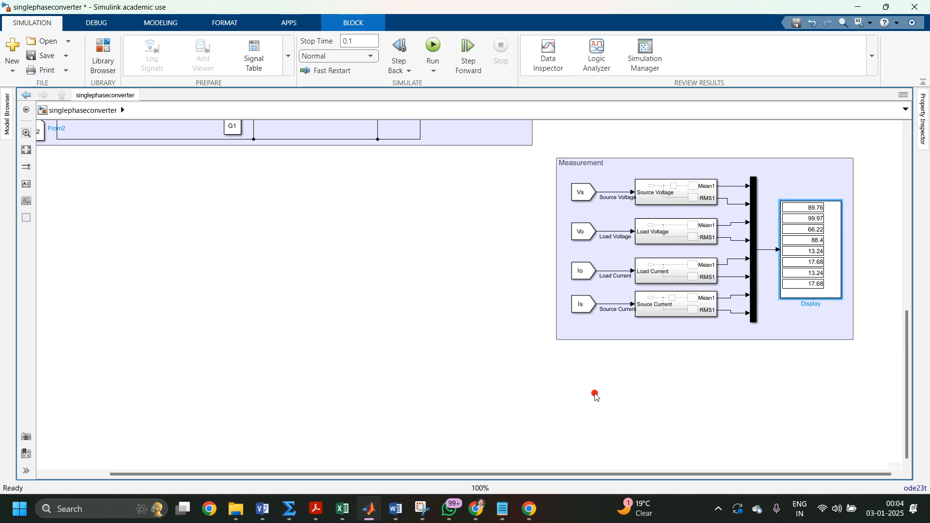
pyautogui.click(753, 217)
pyautogui.moveTo(753, 217); pyautogui.dragTo(812, 237)
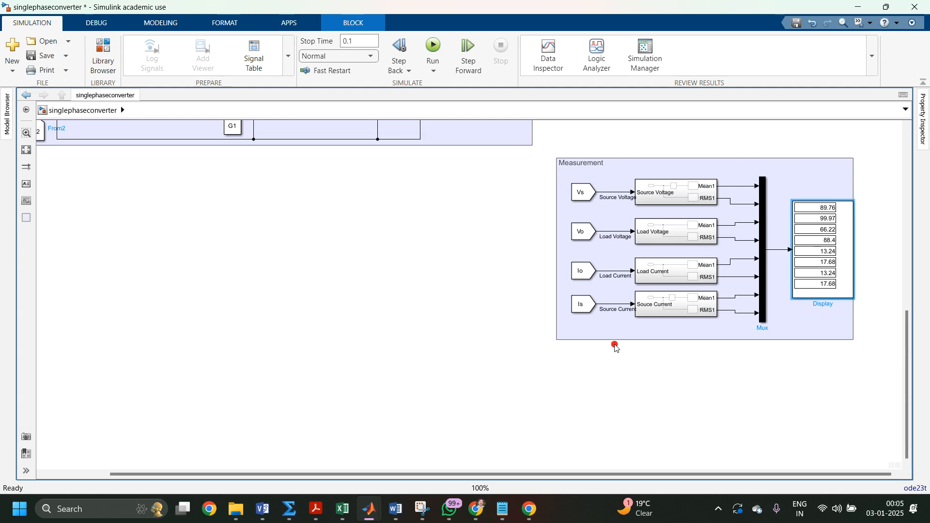
# Add a Pdc=VoIo annotation in the blank canvas beside the Measurement area and set its font size to 24
pyautogui.doubleClick(332, 294)
pyautogui.click(176, 263)
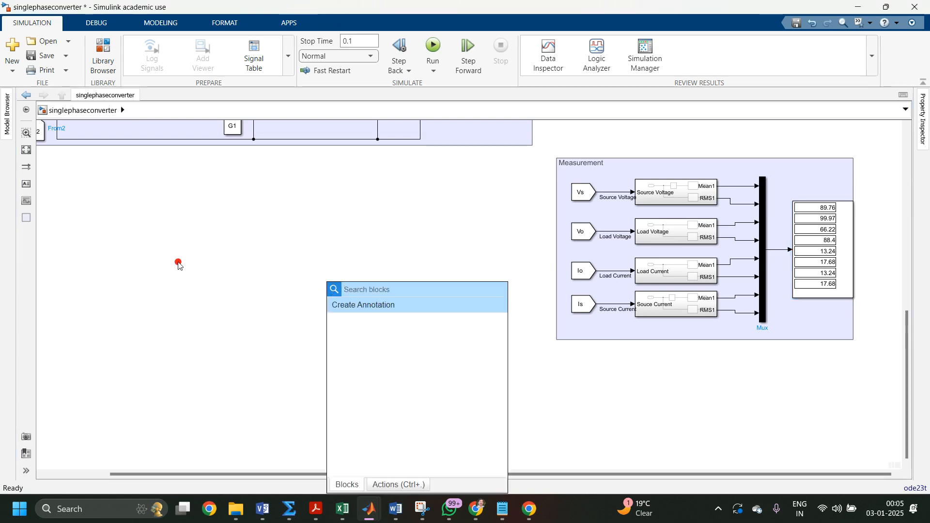
pyautogui.click(241, 260)
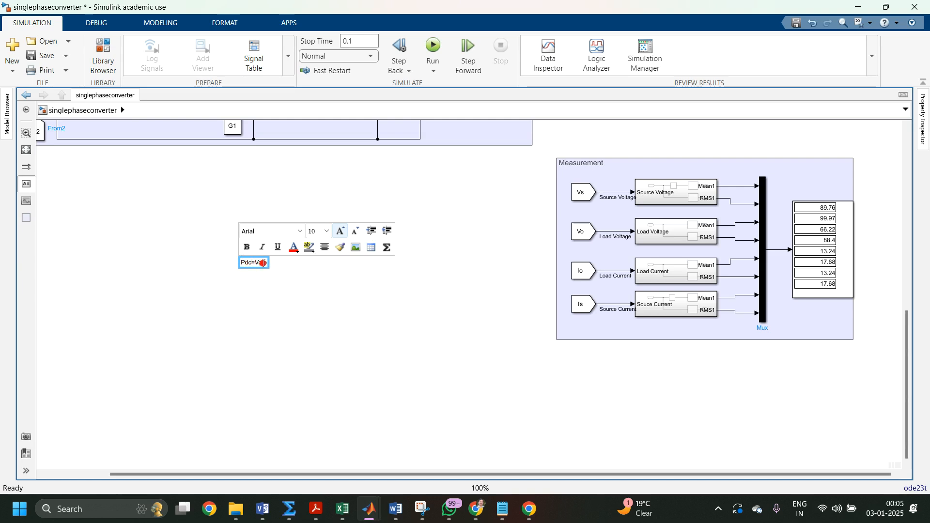
pyautogui.moveTo(267, 264)
pyautogui.mouseDown()
pyautogui.moveTo(245, 262)
pyautogui.moveTo(270, 262)
pyautogui.mouseUp()
pyautogui.click(245, 263)
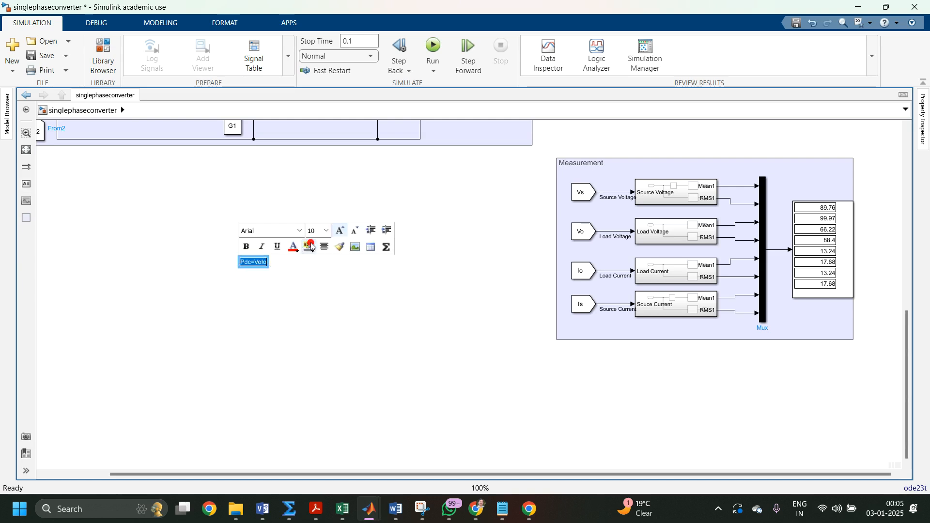
pyautogui.click(326, 232)
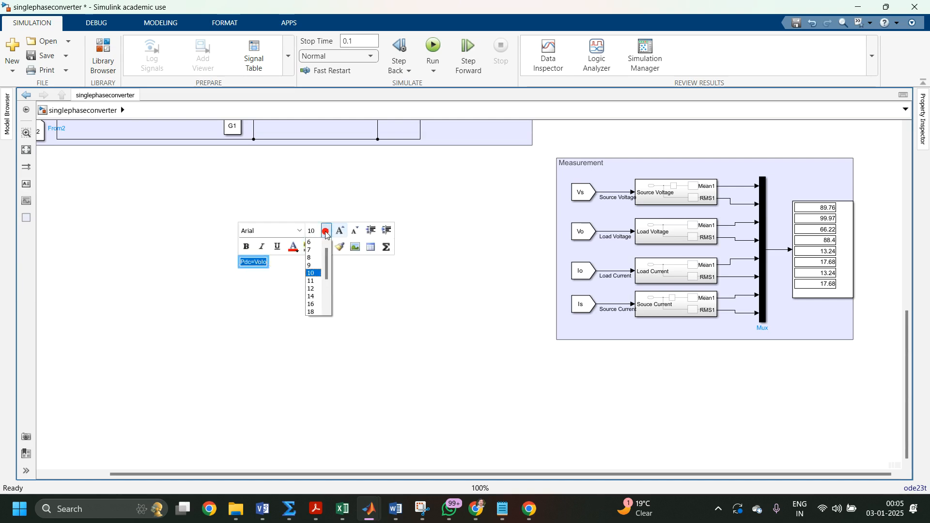
pyautogui.scroll(-1, 315, 311)
pyautogui.click(315, 311)
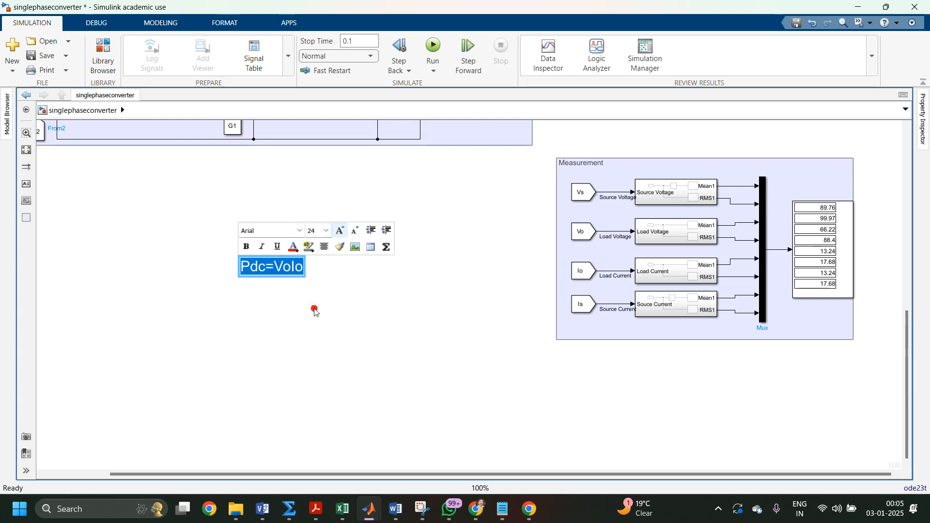
pyautogui.click(413, 248)
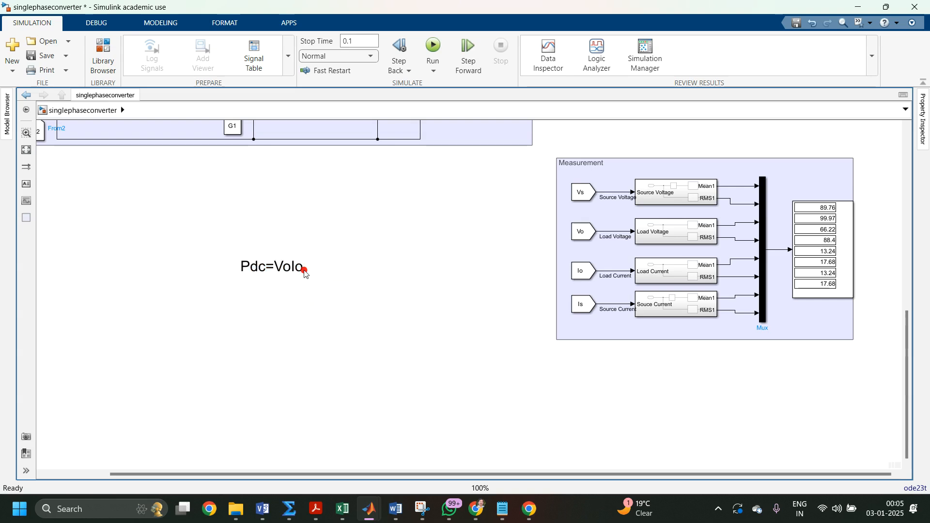
# Widen the Pdc annotation box and add a second line reading Pac=VorIor
pyautogui.click(303, 271)
pyautogui.moveTo(303, 276); pyautogui.dragTo(371, 285)
pyautogui.click(308, 275)
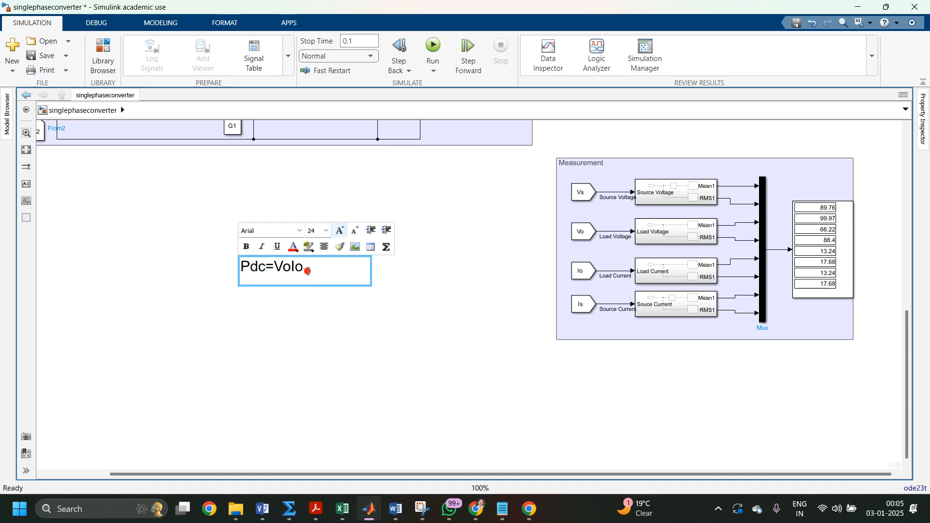
pyautogui.press('Return')
pyautogui.write('Pac=Vor')
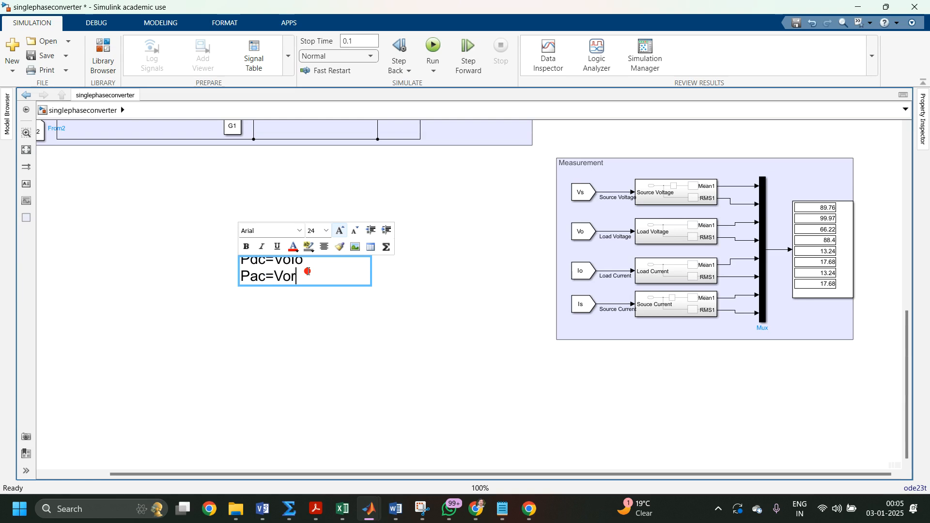
pyautogui.write('lor')
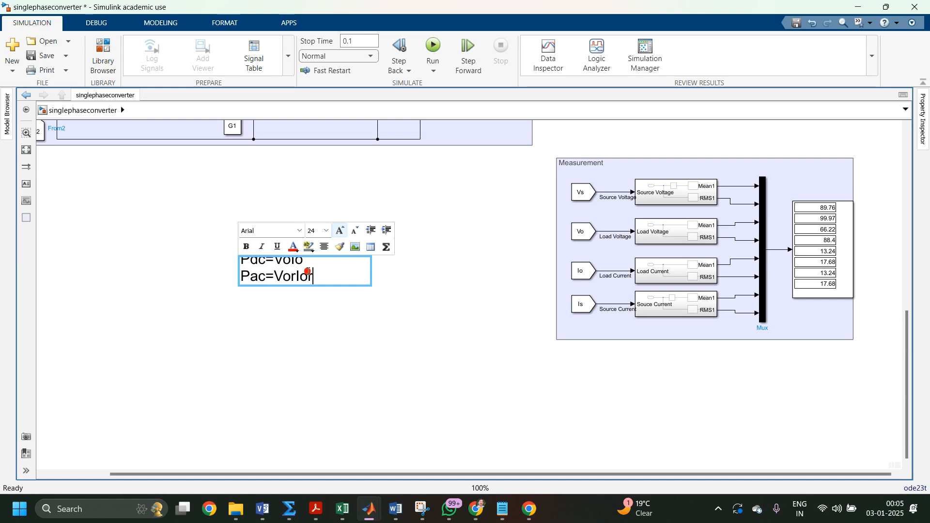
pyautogui.click(398, 293)
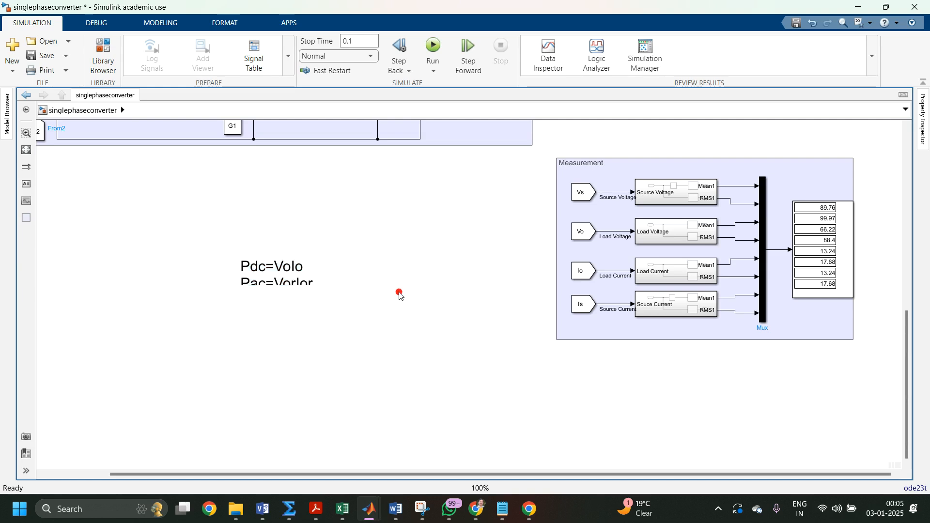
# Enlarge the annotation box to fit both power formulas and move it up to just below the circuit area
pyautogui.click(321, 267)
pyautogui.moveTo(371, 286); pyautogui.dragTo(380, 299)
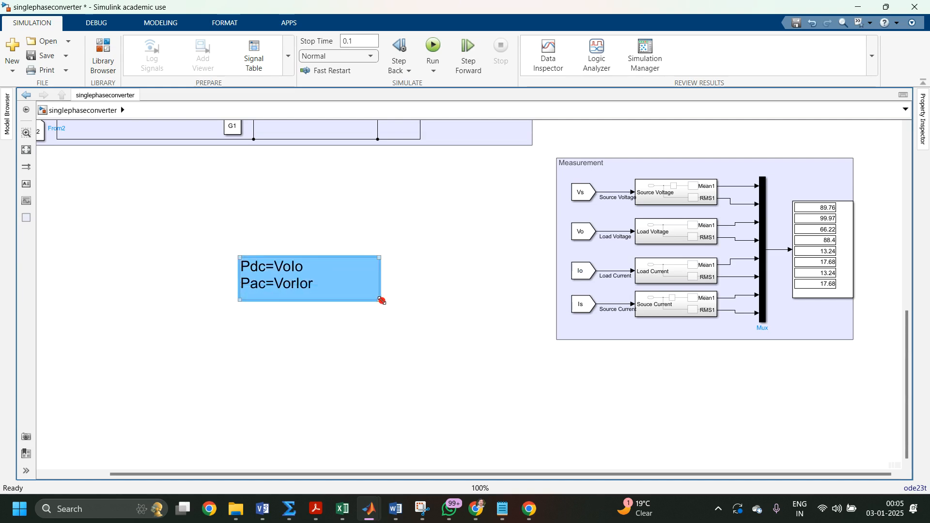
pyautogui.moveTo(329, 282); pyautogui.dragTo(316, 219)
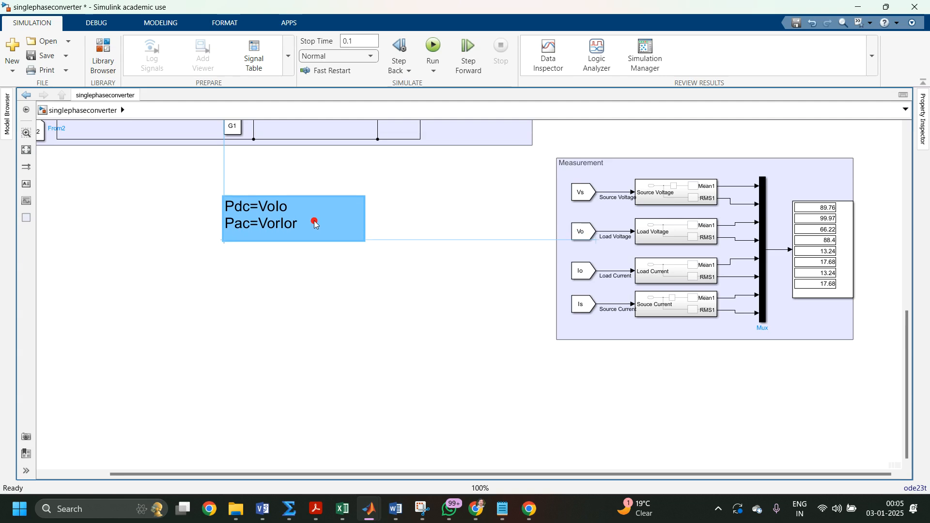
pyautogui.click(268, 334)
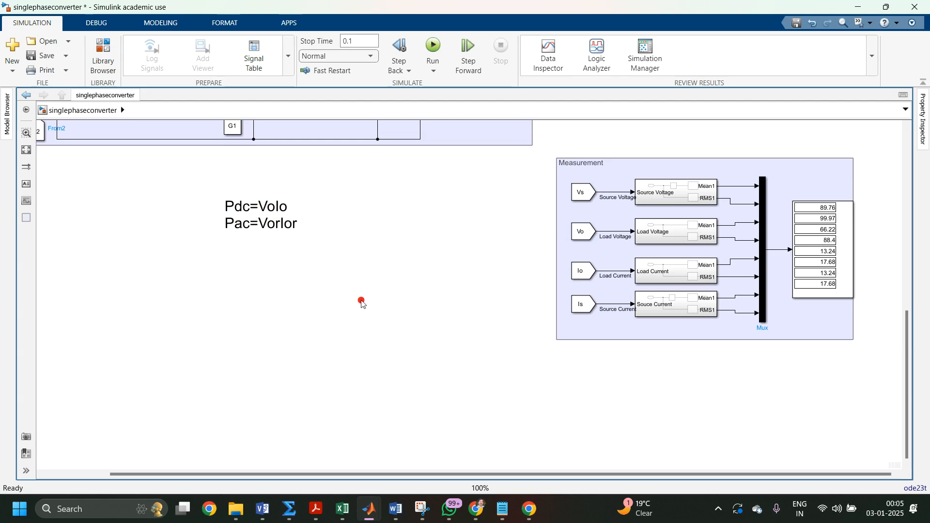
pyautogui.moveTo(206, 188); pyautogui.dragTo(322, 253)
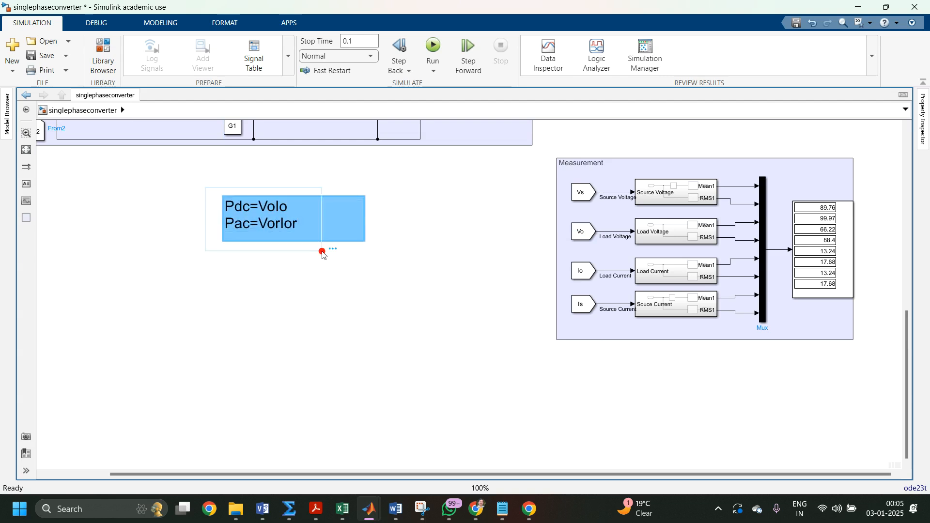
pyautogui.click(324, 263)
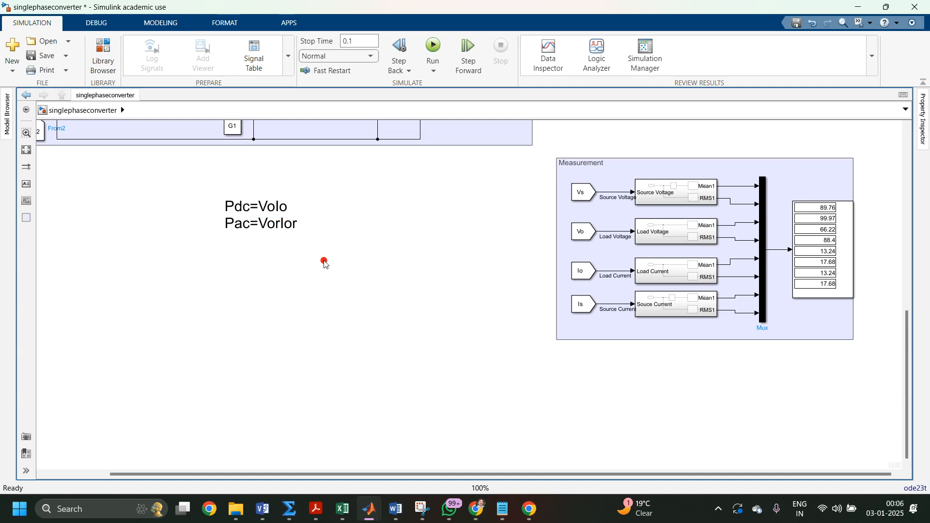
# Add a Goto block above the Display and branch it from the Source Voltage subsystem's mean output line
pyautogui.click(799, 205)
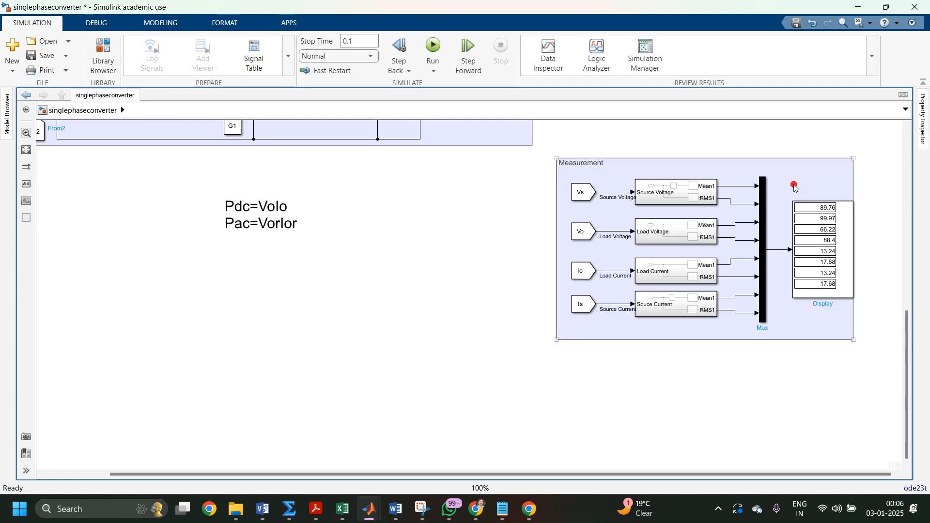
pyautogui.doubleClick(795, 188)
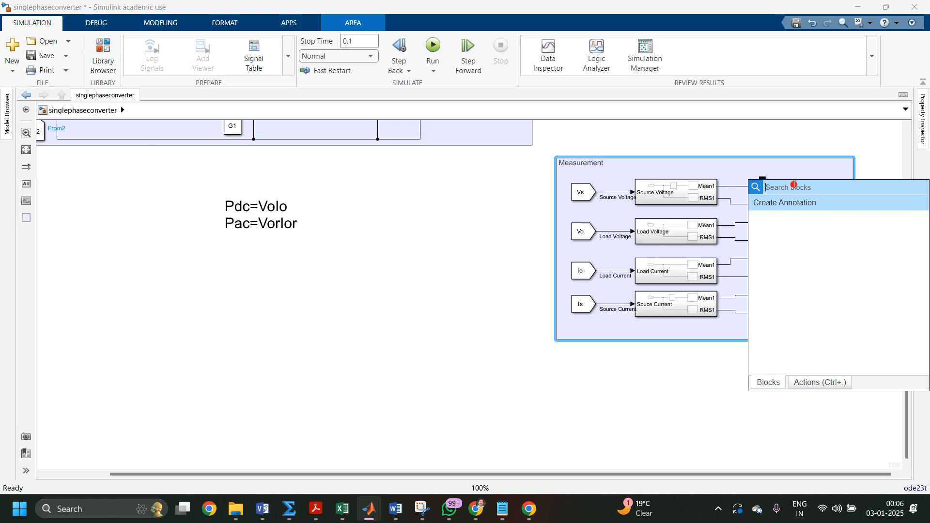
pyautogui.write('goto')
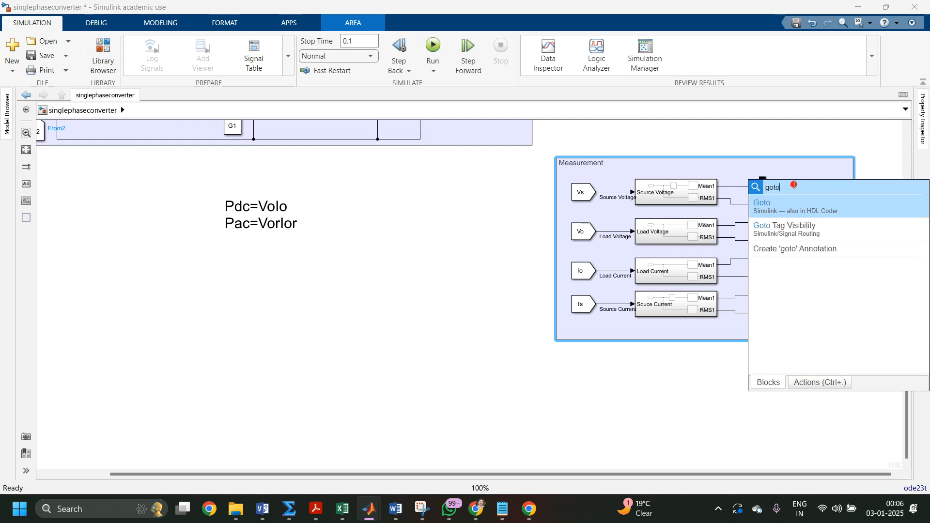
pyautogui.press('Return')
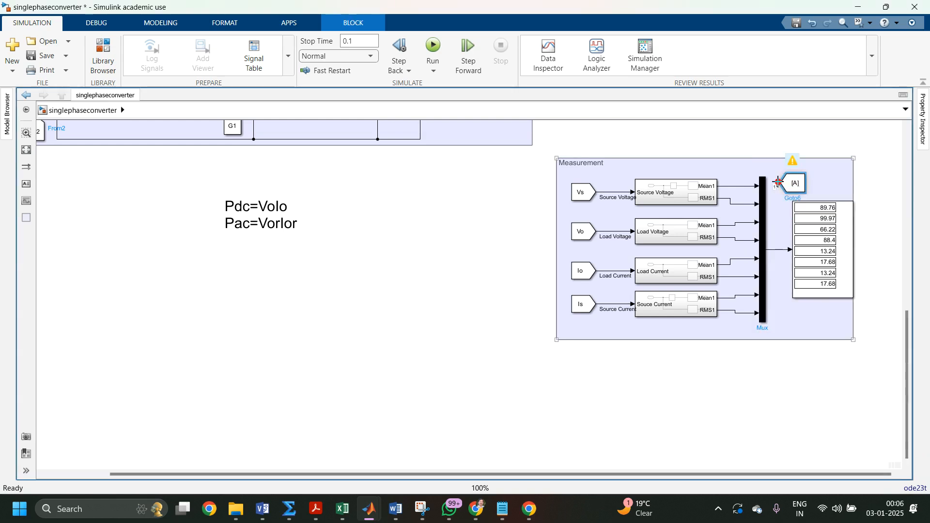
pyautogui.moveTo(780, 183); pyautogui.dragTo(742, 188)
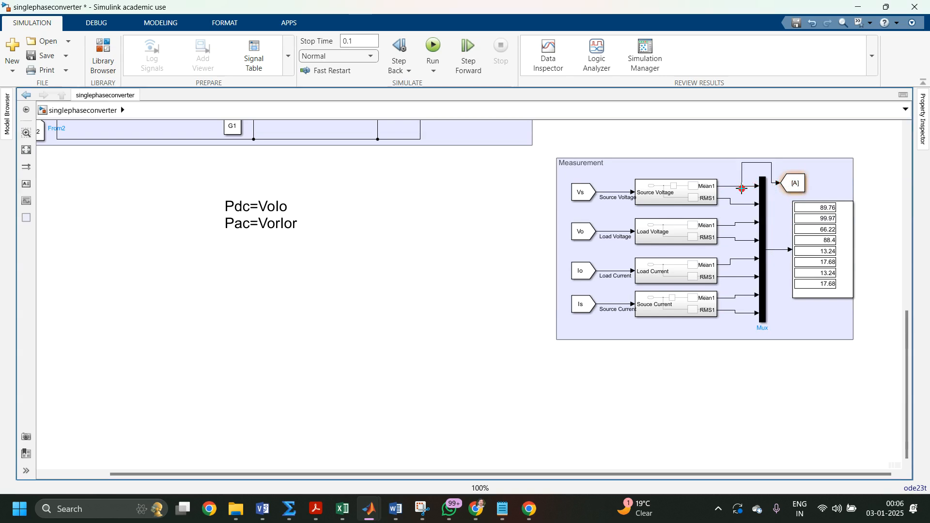
pyautogui.doubleClick(794, 184)
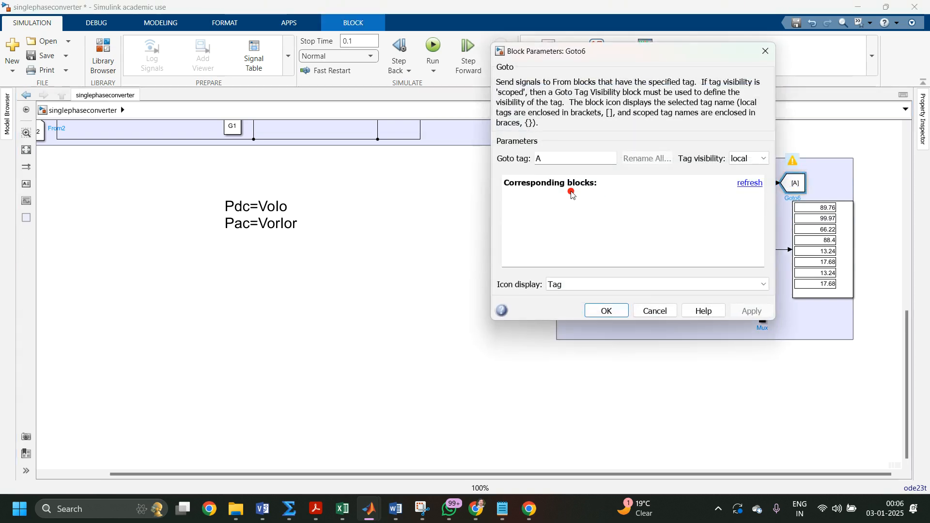
pyautogui.write('V')
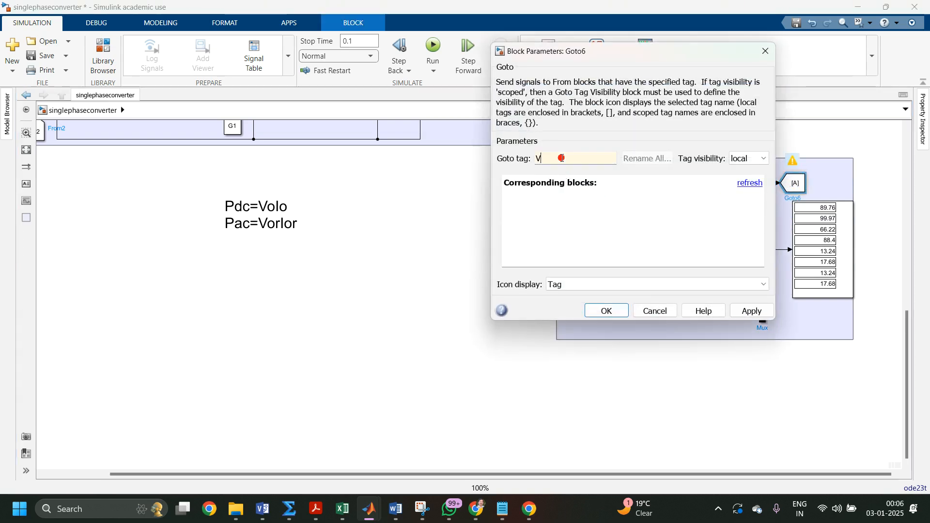
pyautogui.click(766, 51)
# Rewire the new Goto block to the Load Voltage subsystem's mean output and set its tag to Vo1
pyautogui.click(773, 179)
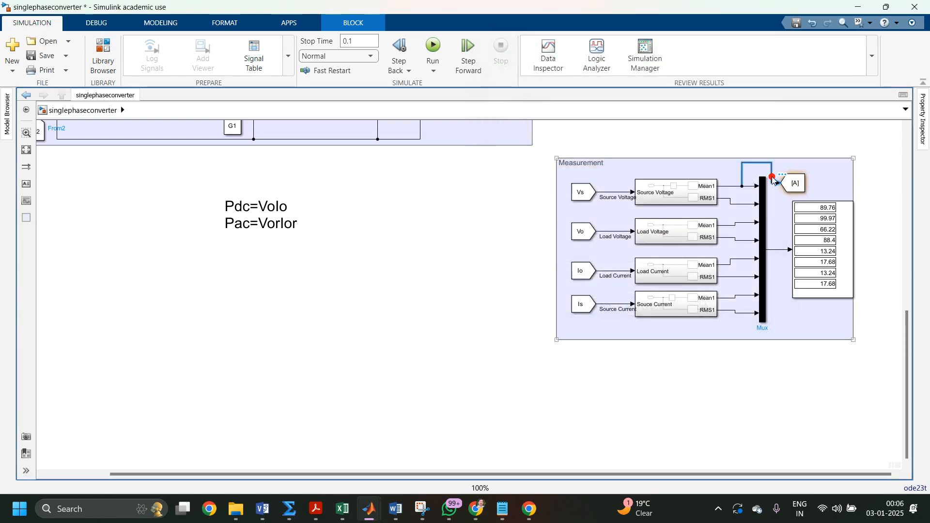
pyautogui.moveTo(773, 180); pyautogui.dragTo(738, 223)
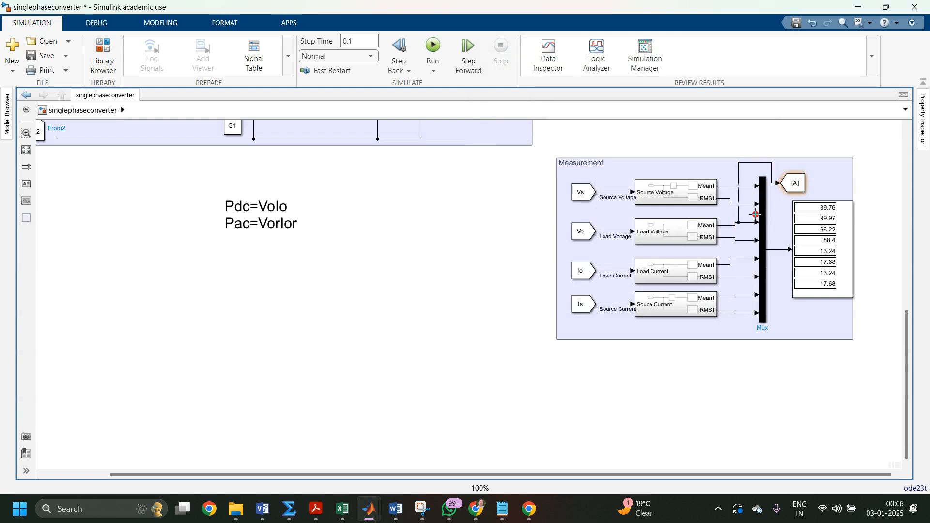
pyautogui.doubleClick(793, 183)
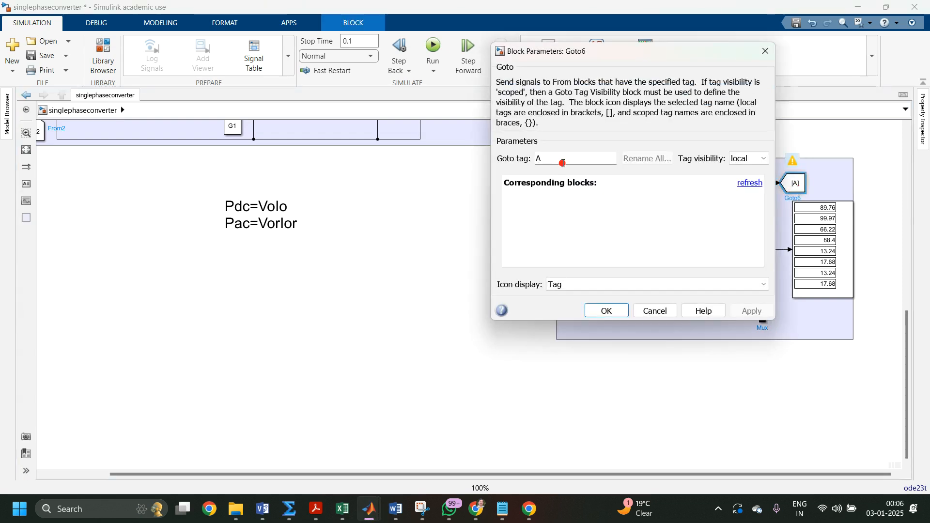
pyautogui.write('Vo1')
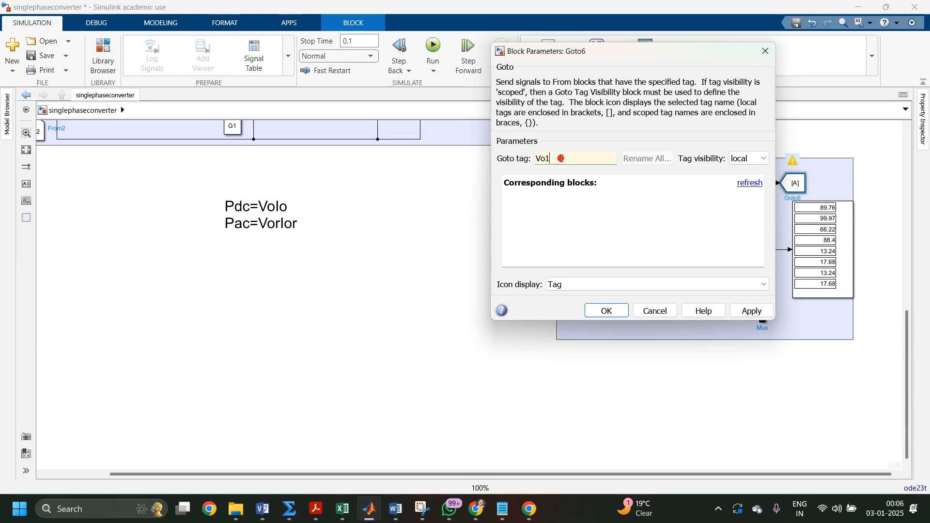
pyautogui.click(745, 315)
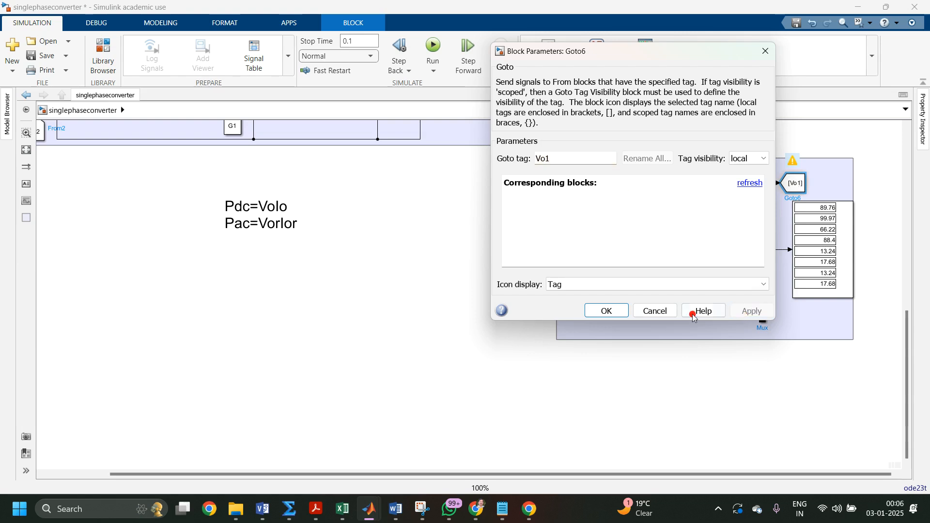
pyautogui.click(588, 310)
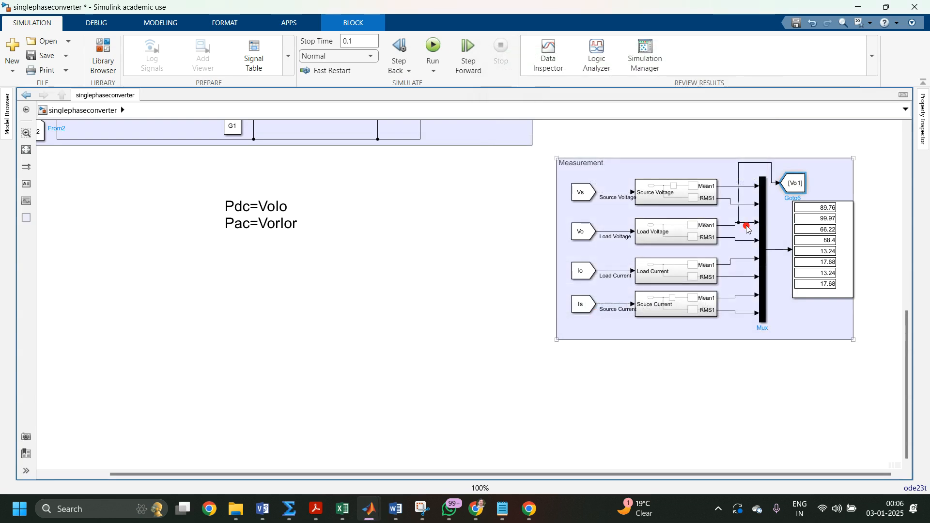
pyautogui.click(790, 192)
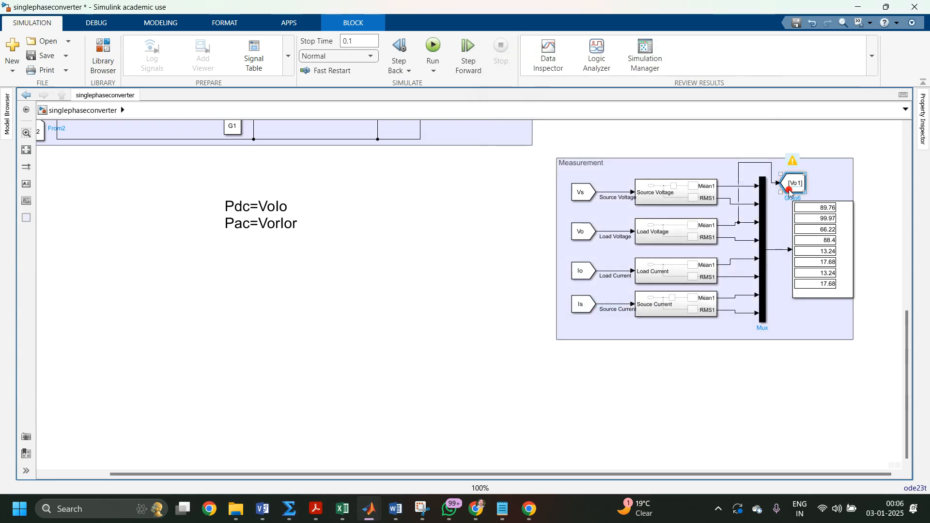
pyautogui.rightClick(843, 340)
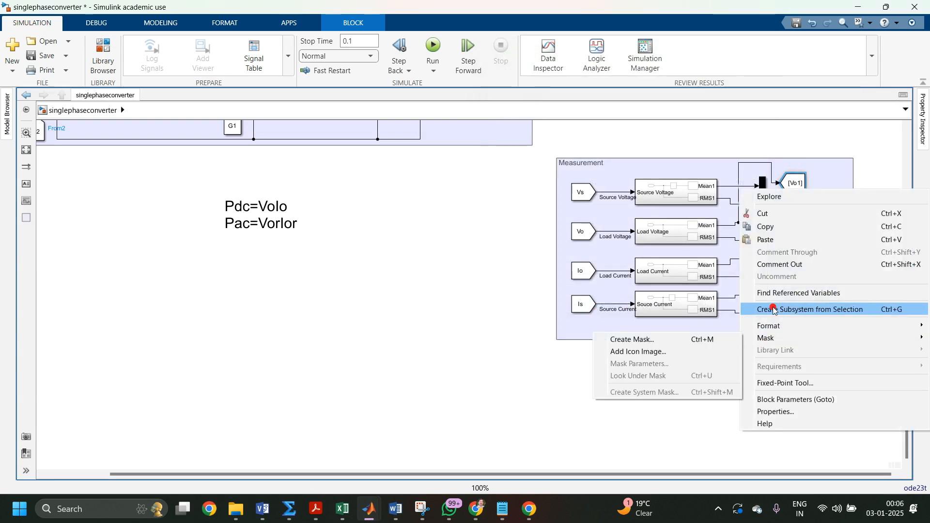
pyautogui.click(526, 393)
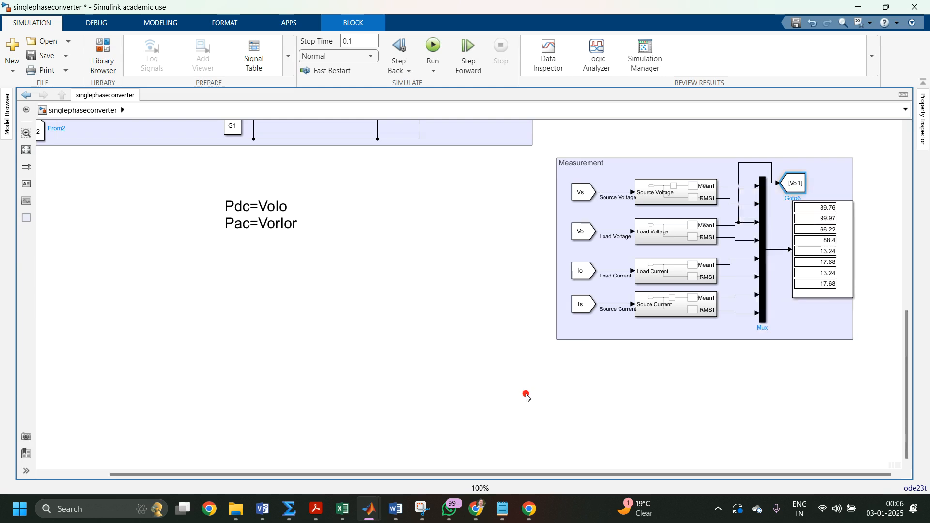
# Enlarge the Measurement area rightward and downward, and move the Display farther right of the Mux to make room for tags
pyautogui.click(747, 312)
pyautogui.moveTo(855, 339); pyautogui.dragTo(917, 357)
pyautogui.moveTo(736, 300); pyautogui.dragTo(825, 288)
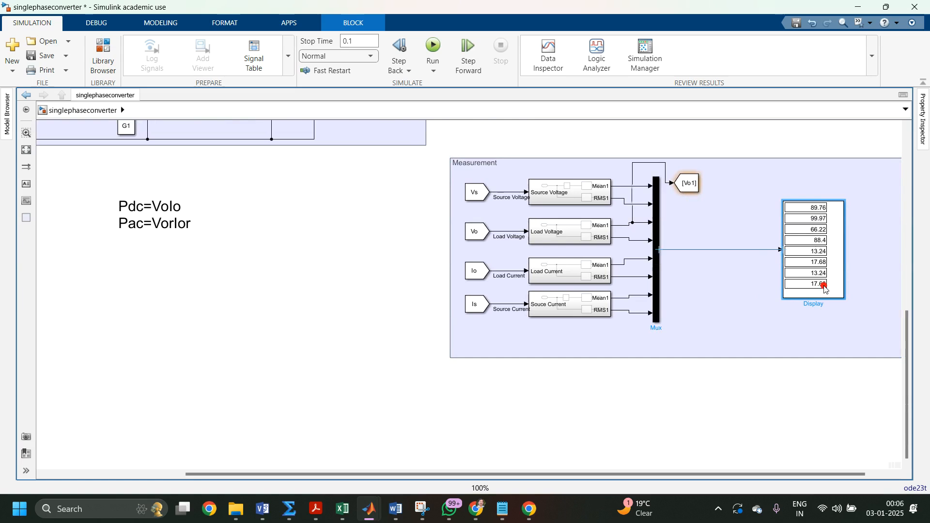
# Move the Mux closer to the Display and place the Vo1 Goto block above the Measurement area
pyautogui.moveTo(659, 286); pyautogui.dragTo(745, 291)
pyautogui.moveTo(687, 183); pyautogui.dragTo(687, 142)
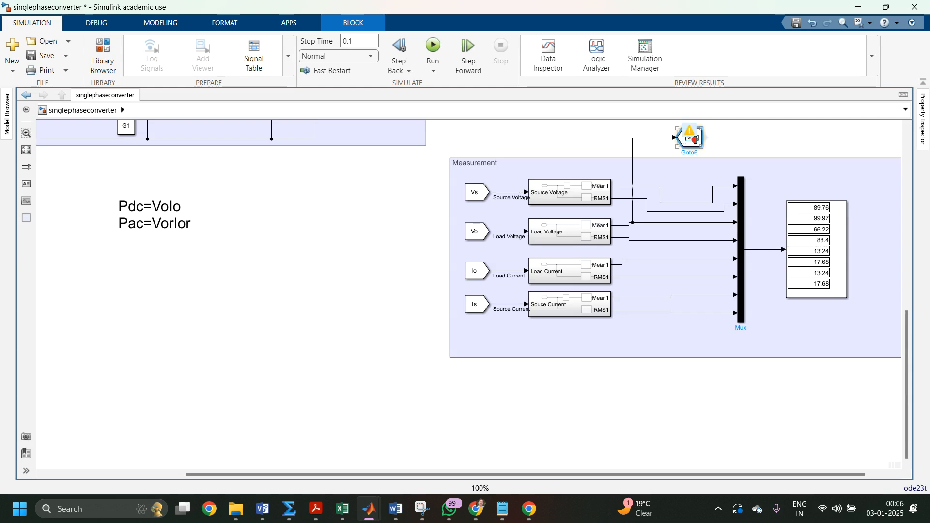
# Duplicate the Vo1 Goto block directly below the original for another measurement tag
pyautogui.click(705, 143)
pyautogui.moveTo(700, 143); pyautogui.dragTo(698, 169)
pyautogui.click(697, 169)
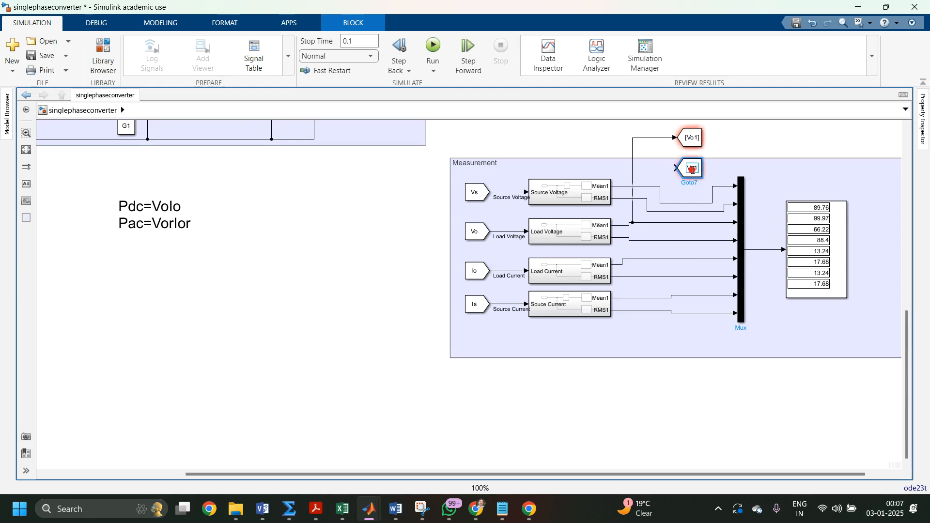
pyautogui.moveTo(695, 136)
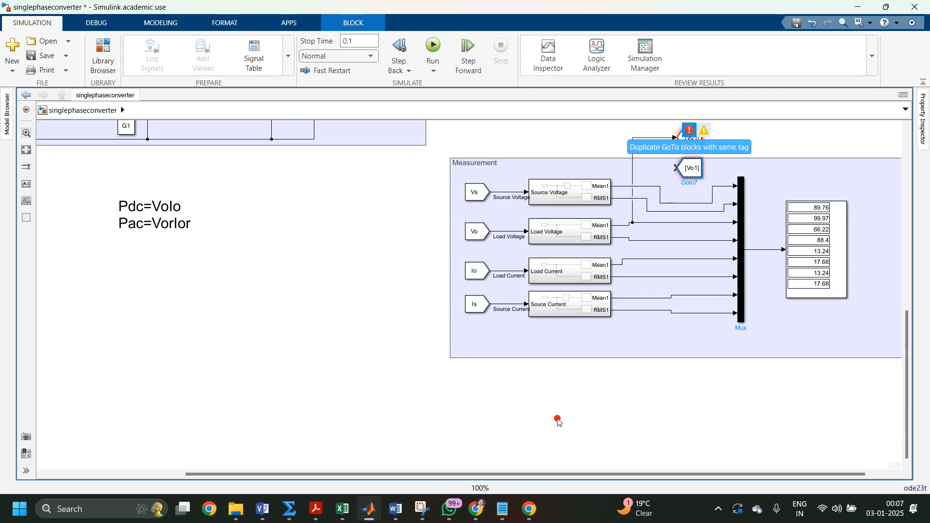
pyautogui.click(716, 514)
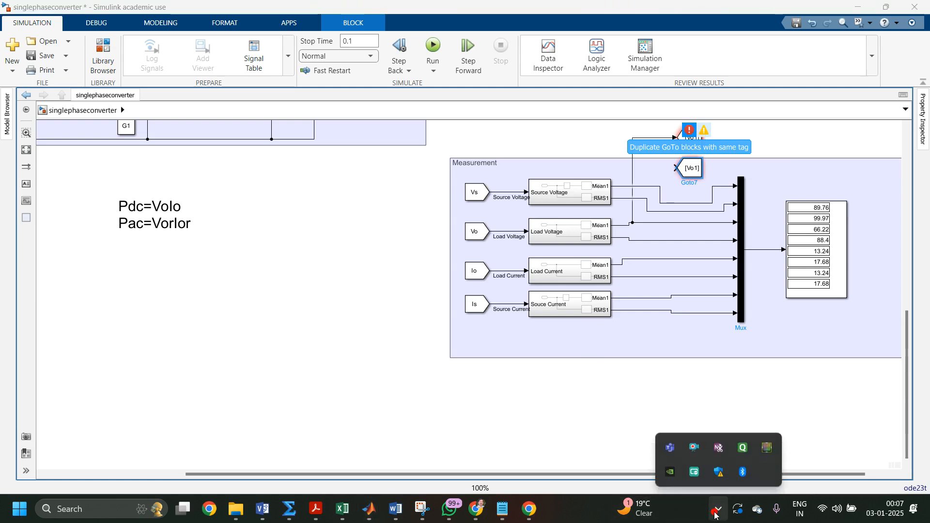
pyautogui.click(692, 453)
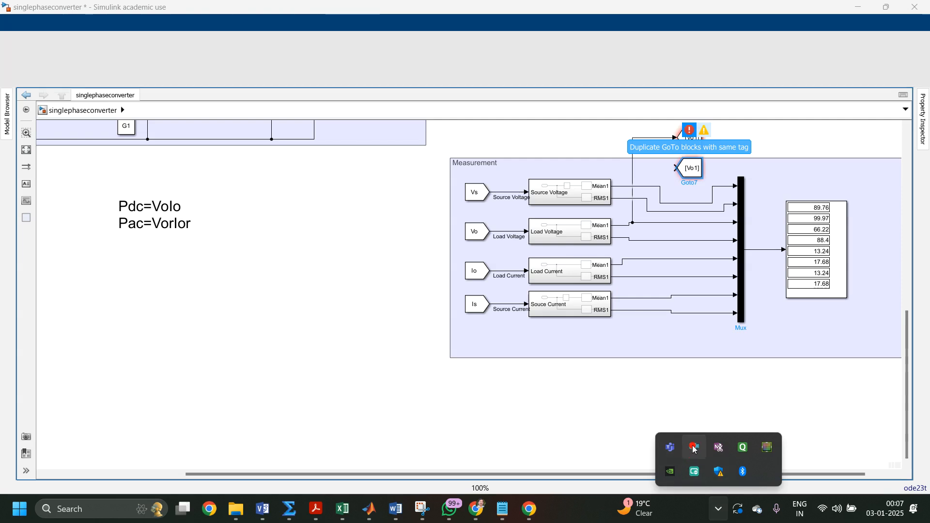
pyautogui.rightClick(695, 450)
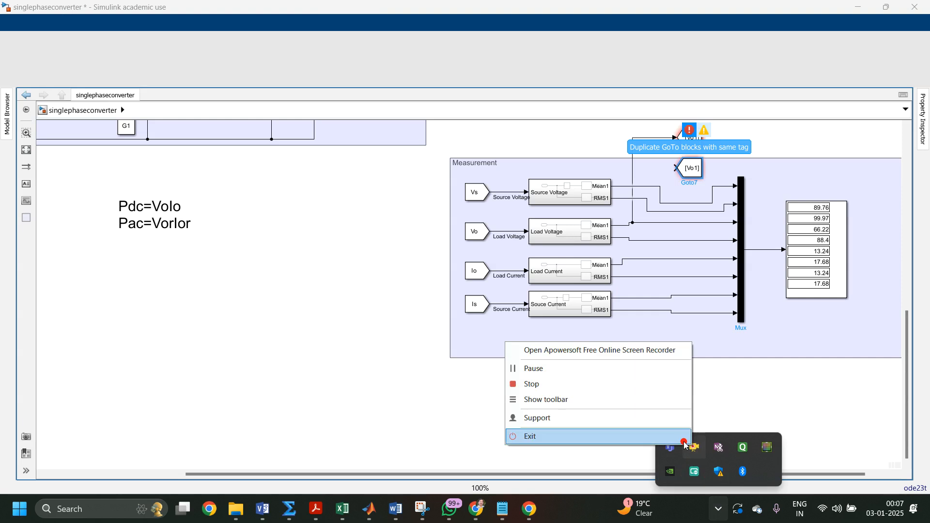
pyautogui.click(613, 371)
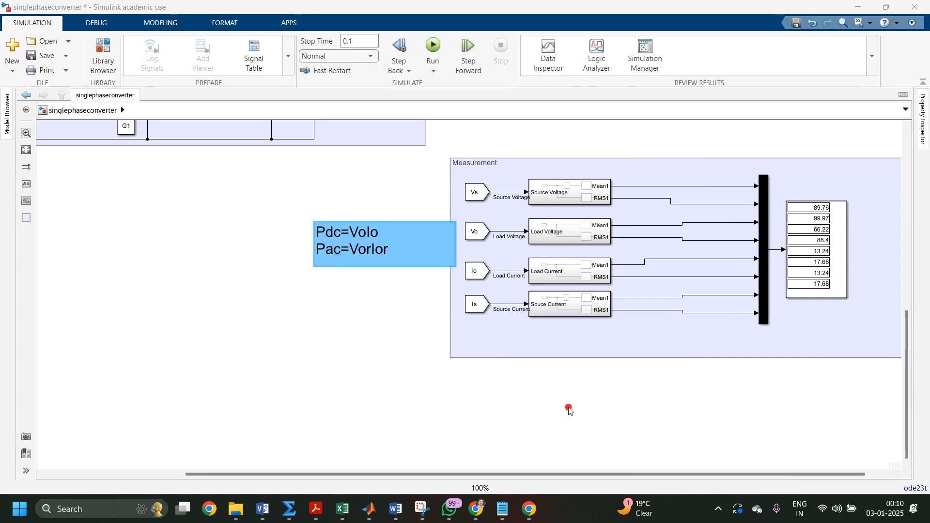
# Move the power-formula annotation left, clear of the Measurement area, and extend the area downward to make room for more blocks
pyautogui.click(757, 358)
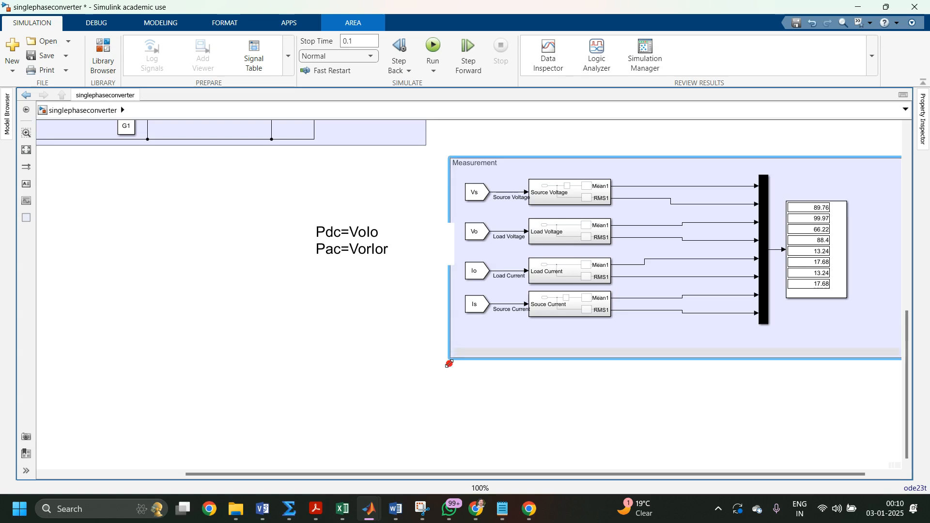
pyautogui.moveTo(450, 363)
pyautogui.mouseDown()
pyautogui.moveTo(432, 412)
pyautogui.moveTo(434, 394)
pyautogui.moveTo(222, 460)
pyautogui.moveTo(326, 385)
pyautogui.moveTo(459, 368)
pyautogui.moveTo(451, 366)
pyautogui.mouseUp()
pyautogui.click(438, 254)
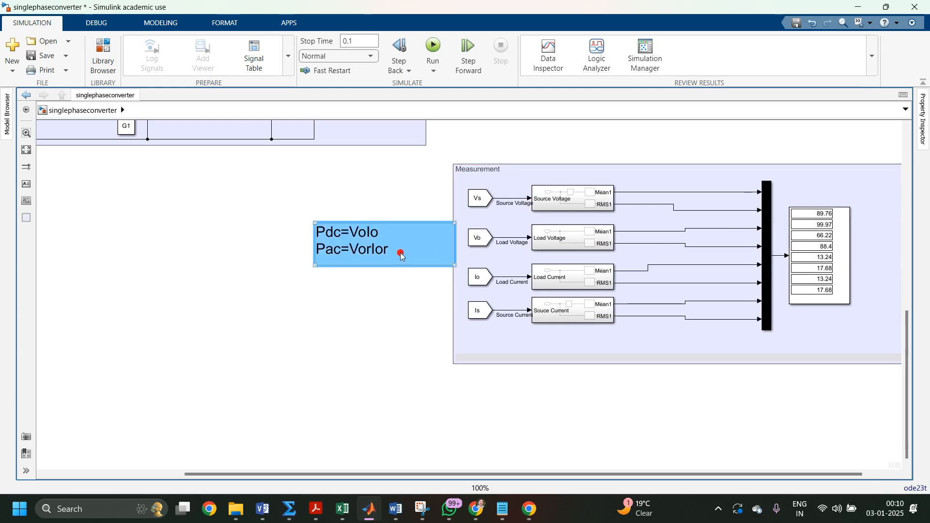
pyautogui.moveTo(401, 255); pyautogui.dragTo(383, 253)
pyautogui.click(454, 362)
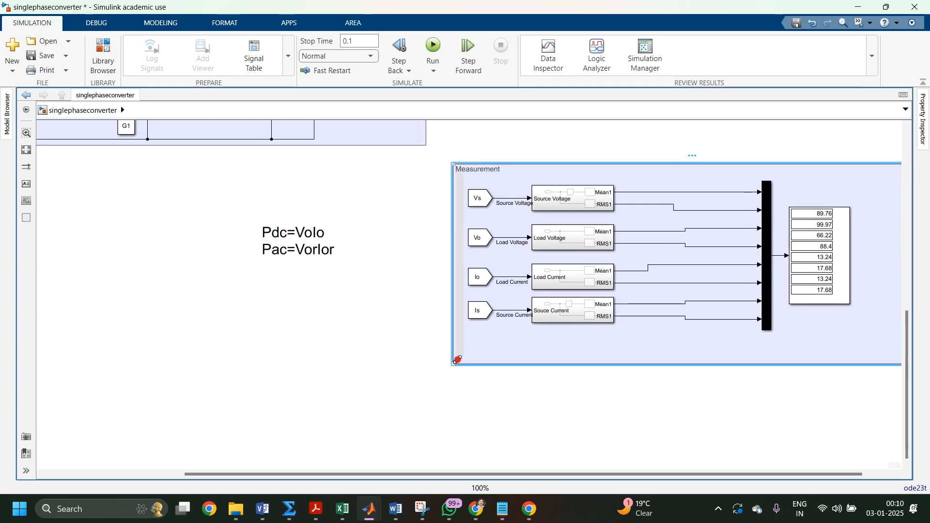
pyautogui.moveTo(457, 360); pyautogui.dragTo(457, 448)
# Add a Product block below the Mux and branch its inputs from the Load Voltage and Load Current mean outputs
pyautogui.doubleClick(666, 369)
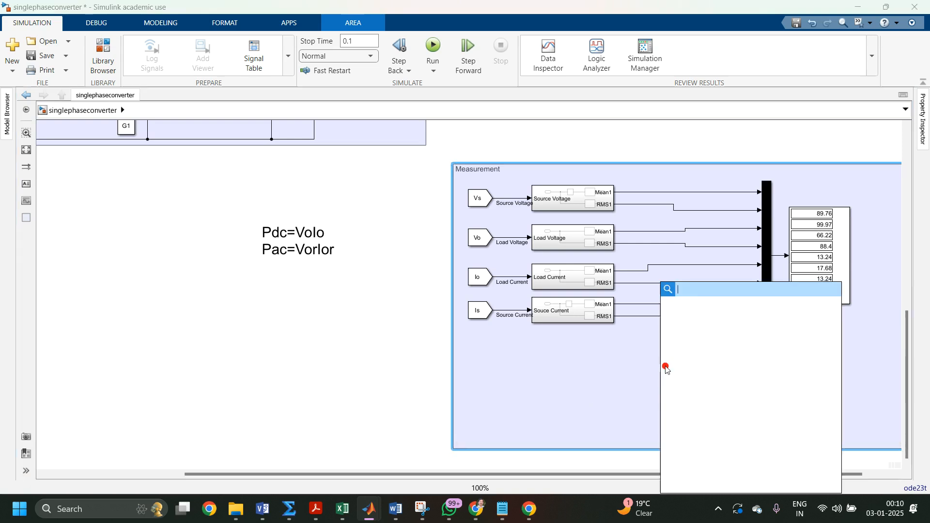
pyautogui.write('prod')
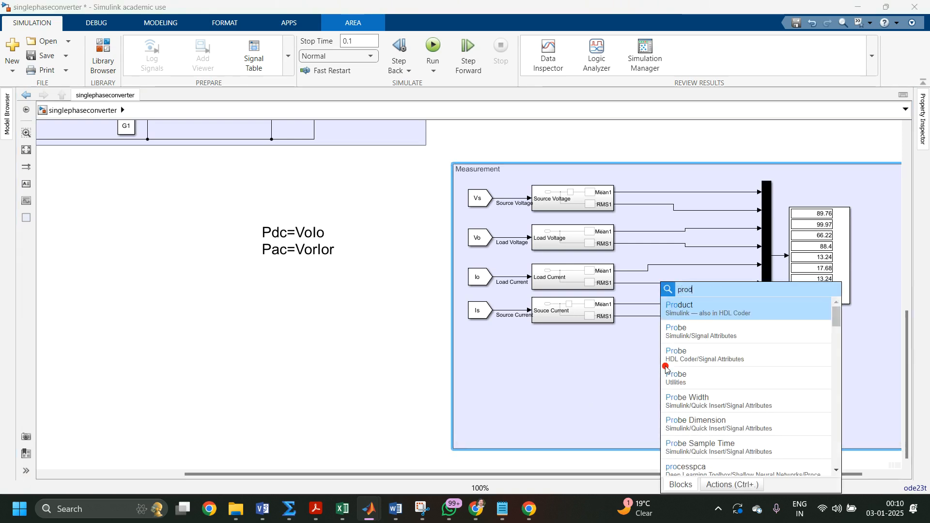
pyautogui.press('Return')
pyautogui.moveTo(667, 369)
pyautogui.mouseDown()
pyautogui.moveTo(707, 371)
pyautogui.moveTo(664, 312)
pyautogui.moveTo(658, 250)
pyautogui.moveTo(668, 233)
pyautogui.mouseUp()
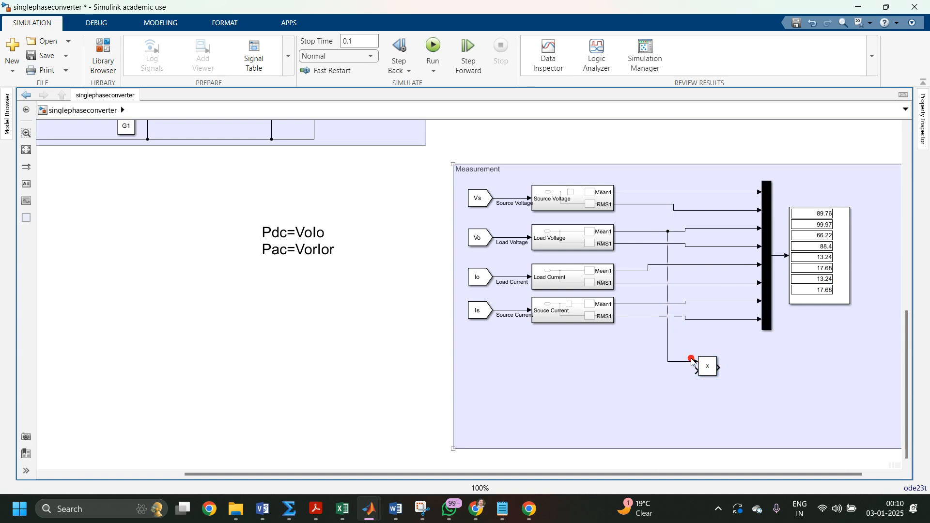
pyautogui.moveTo(696, 370)
pyautogui.mouseDown()
pyautogui.moveTo(644, 315)
pyautogui.moveTo(659, 267)
pyautogui.mouseUp()
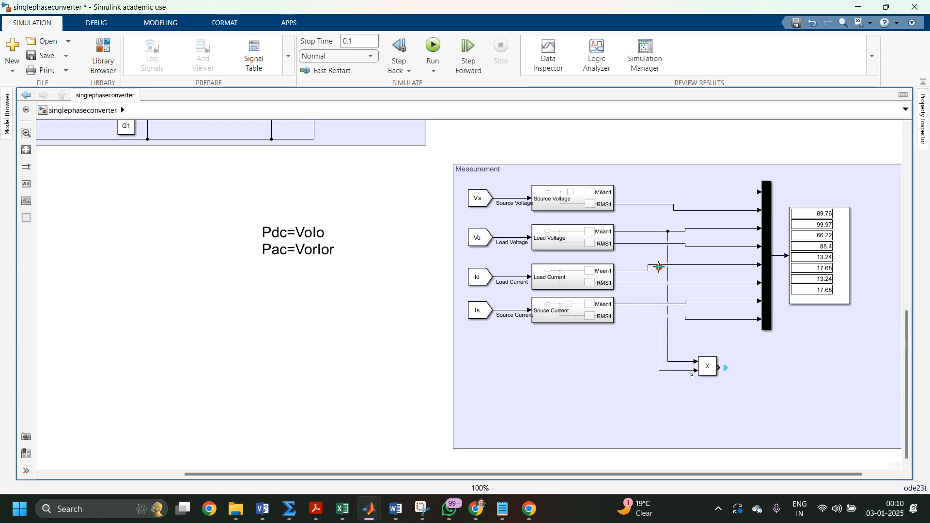
pyautogui.click(752, 372)
pyautogui.click(754, 374)
pyautogui.doubleClick(754, 374)
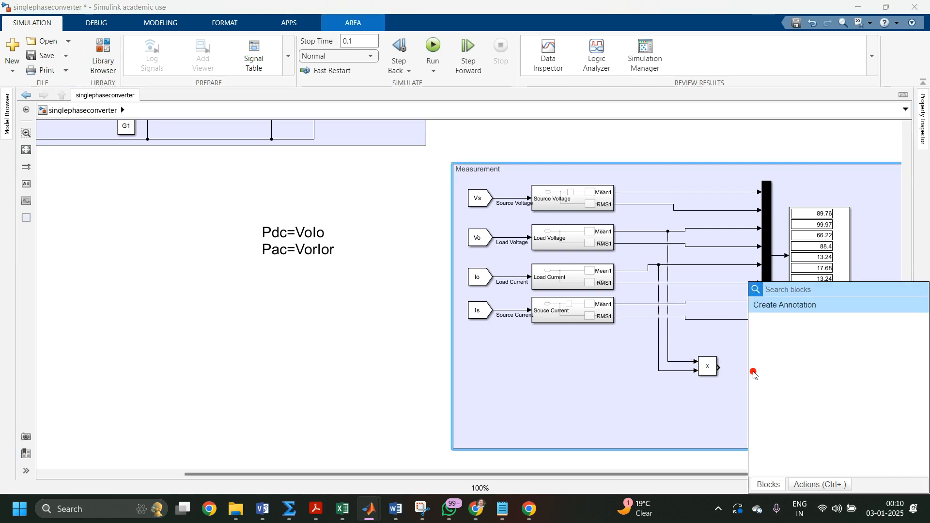
pyautogui.click(625, 401)
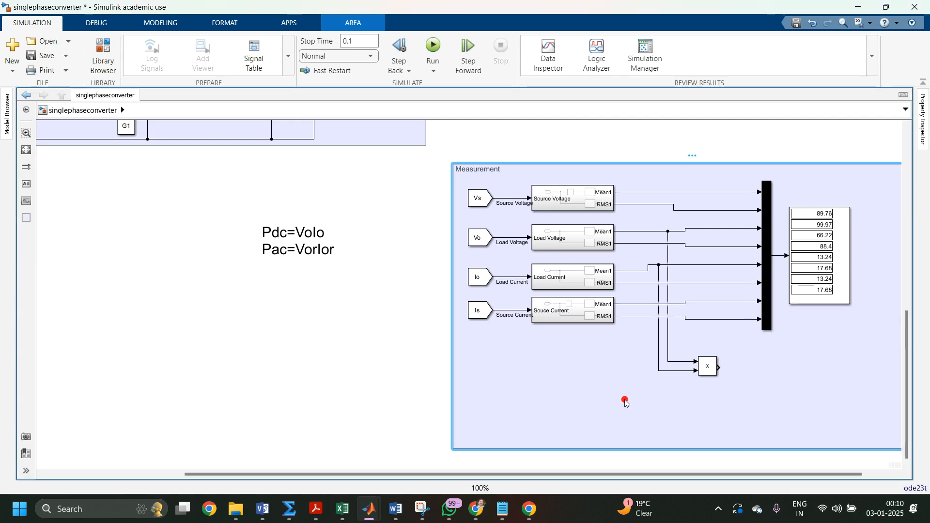
# Duplicate the Product block below the first and branch its inputs from the Load Voltage and Load Current RMS outputs
pyautogui.click(712, 372)
pyautogui.moveTo(712, 372)
pyautogui.mouseDown()
pyautogui.moveTo(713, 415)
pyautogui.moveTo(675, 386)
pyautogui.moveTo(642, 244)
pyautogui.mouseUp()
pyautogui.click(694, 406)
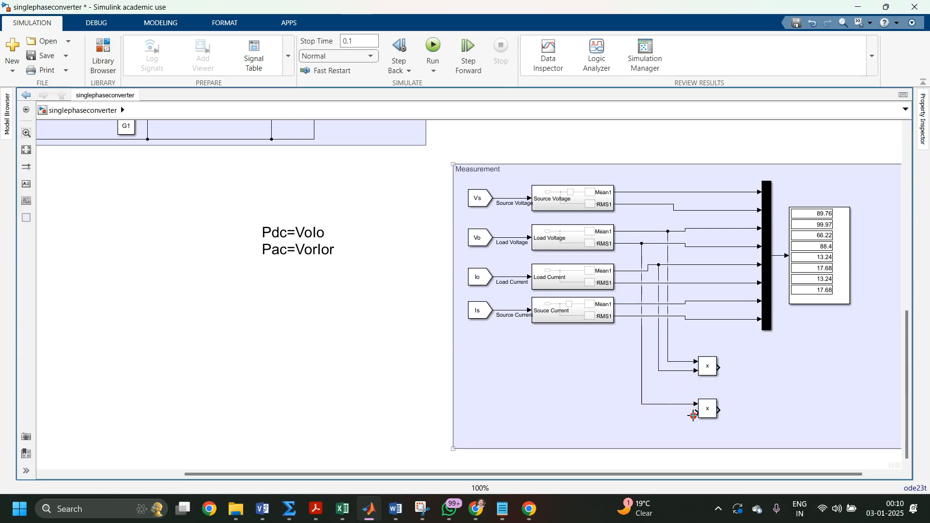
pyautogui.moveTo(696, 412)
pyautogui.mouseDown()
pyautogui.moveTo(630, 338)
pyautogui.moveTo(633, 283)
pyautogui.mouseUp()
pyautogui.click(767, 393)
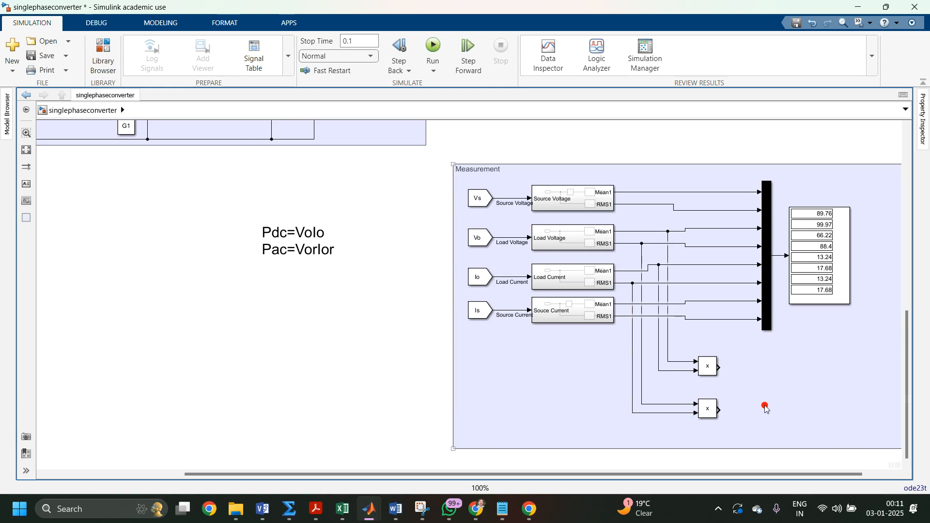
# Add a two-input Mux to the right of the Product blocks and connect both product outputs to it
pyautogui.doubleClick(759, 385)
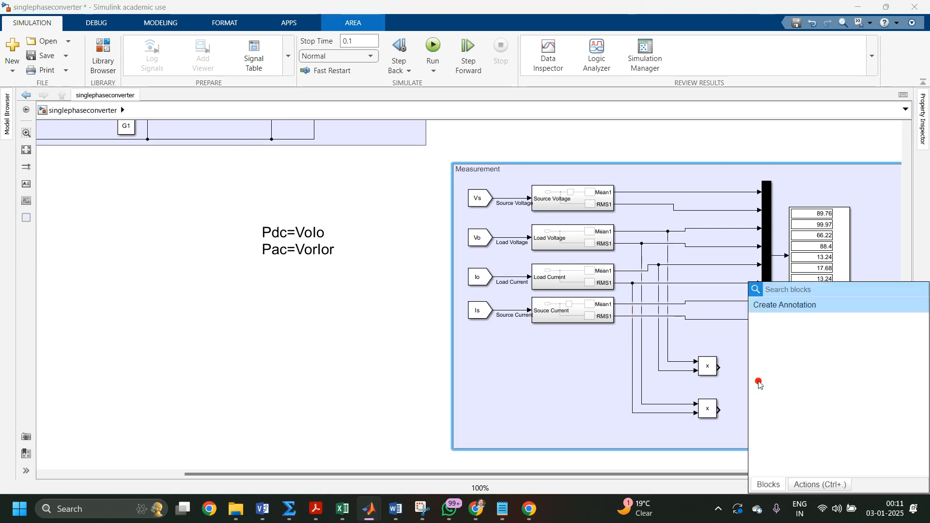
pyautogui.write('mux')
pyautogui.press('Return')
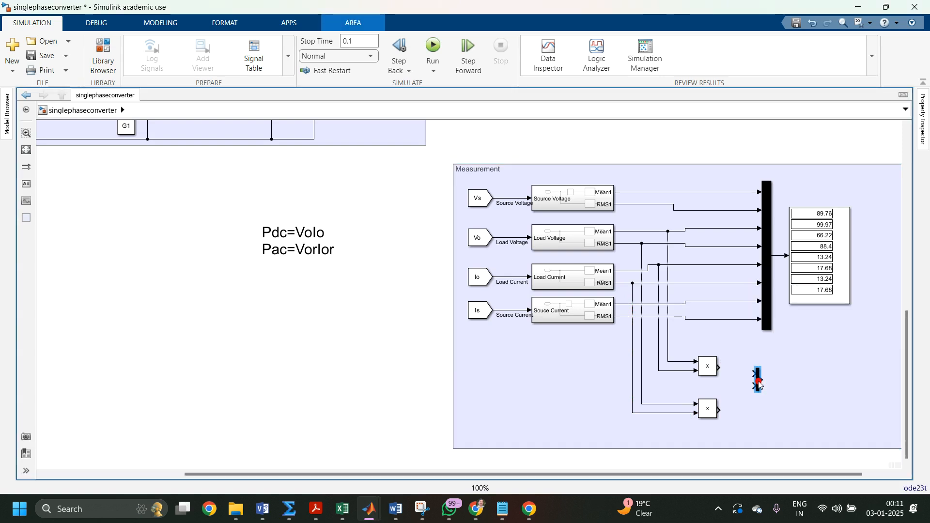
pyautogui.moveTo(759, 385); pyautogui.dragTo(780, 381)
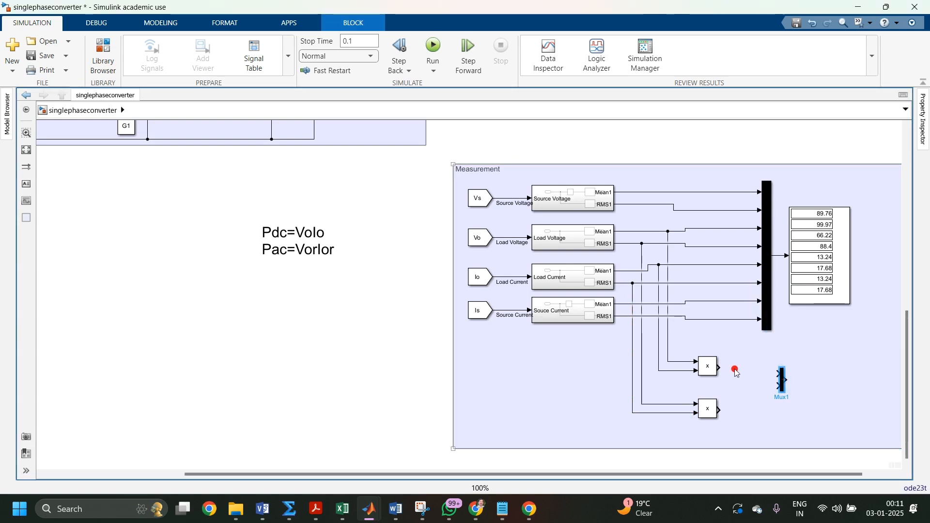
pyautogui.moveTo(721, 366); pyautogui.dragTo(775, 372)
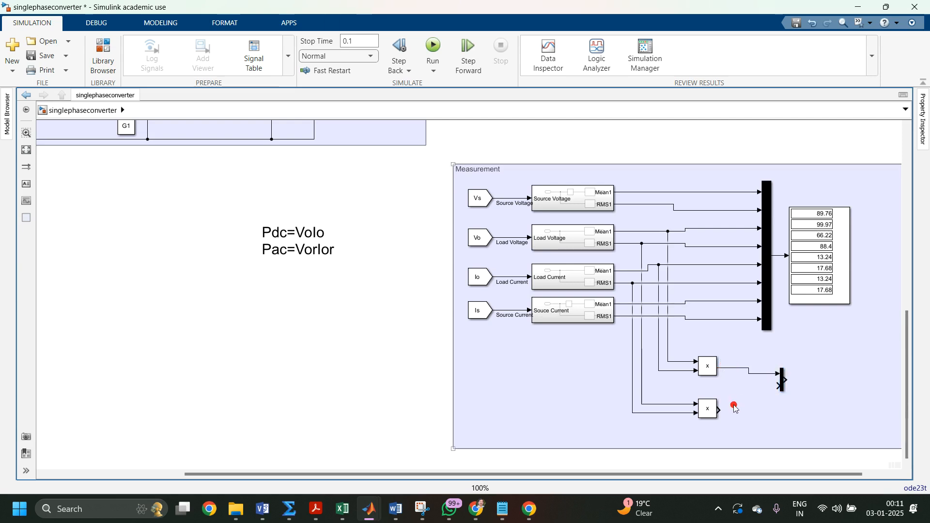
pyautogui.moveTo(720, 410); pyautogui.dragTo(778, 388)
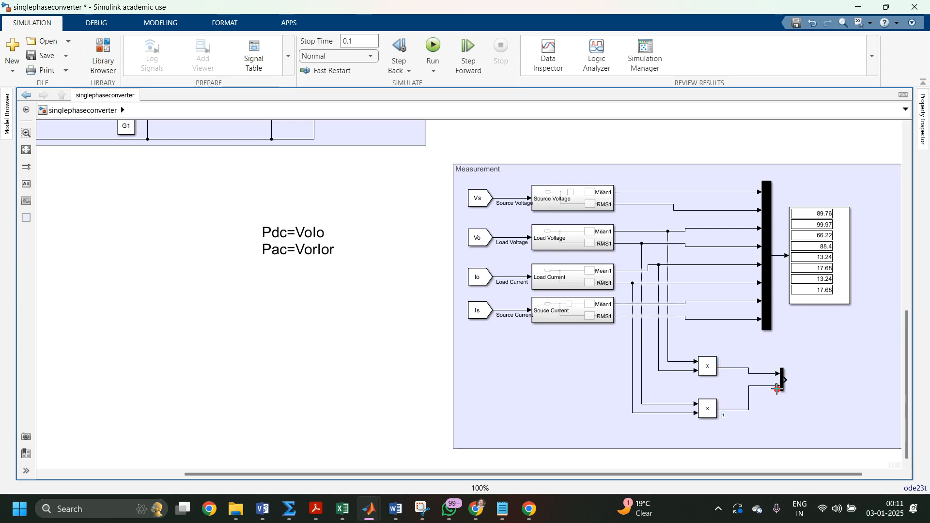
# Add a Display block to the right of the new two-input Mux and connect it to the Mux output
pyautogui.doubleClick(807, 382)
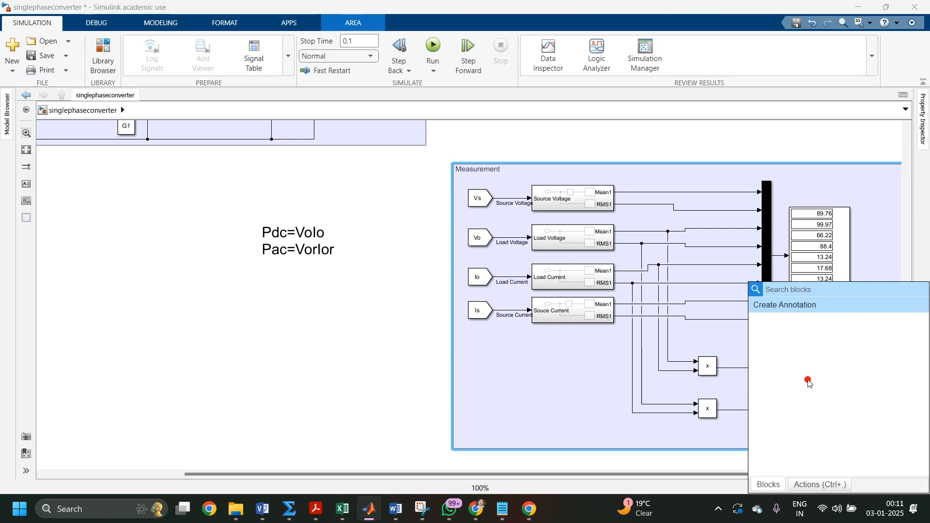
pyautogui.write('display')
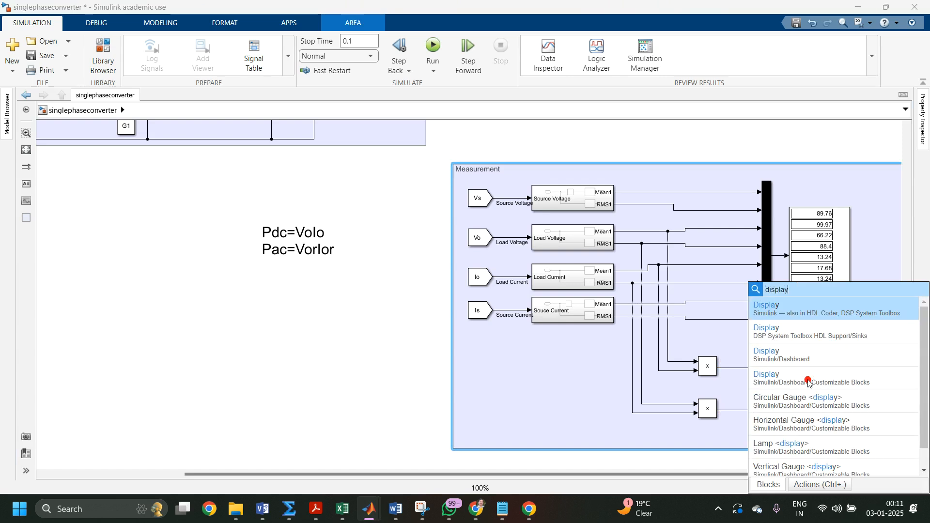
pyautogui.press('Return')
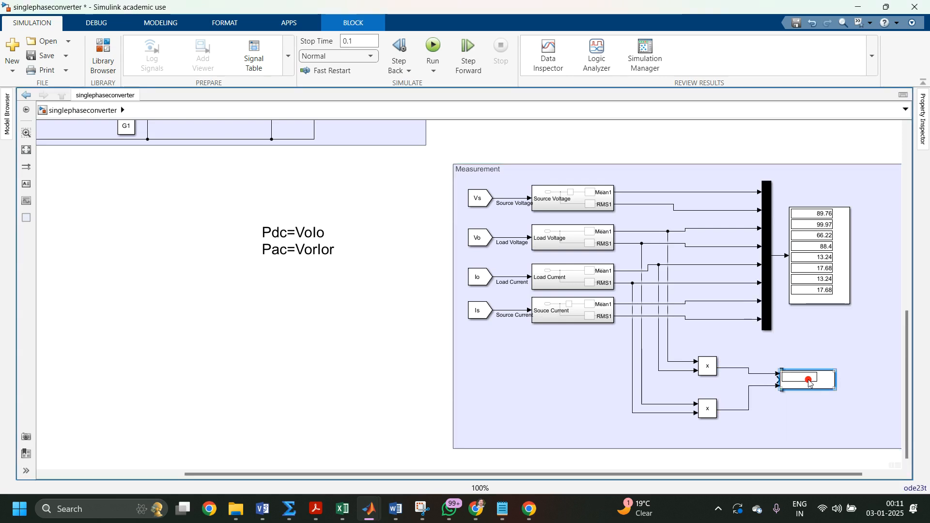
pyautogui.click(803, 383)
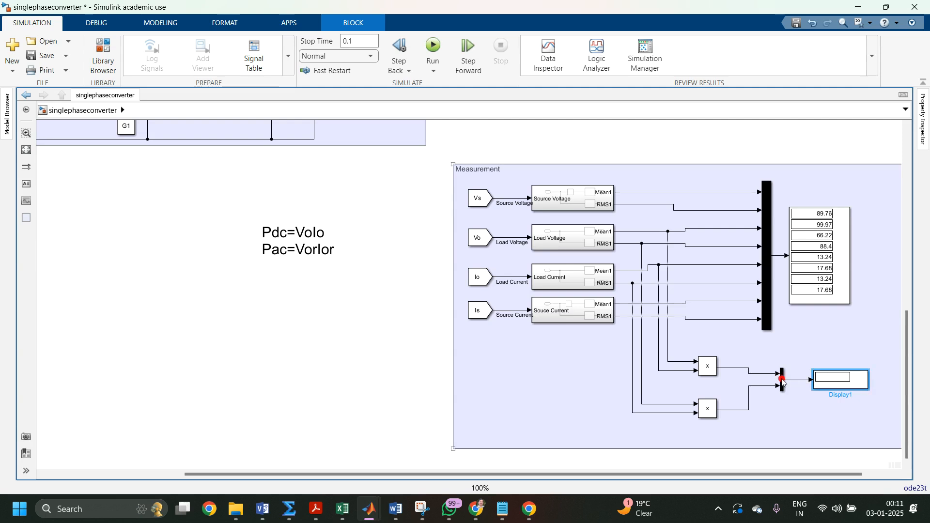
pyautogui.click(795, 384)
# Run the simulation and enlarge the new Display so that it shows both power values
pyautogui.click(434, 48)
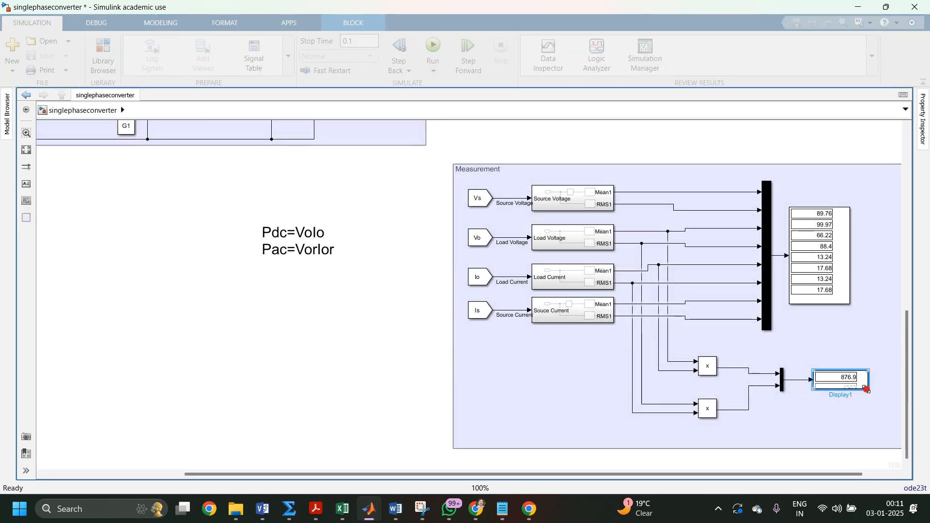
pyautogui.moveTo(869, 388)
pyautogui.mouseDown()
pyautogui.moveTo(868, 416)
pyautogui.moveTo(855, 396)
pyautogui.mouseUp()
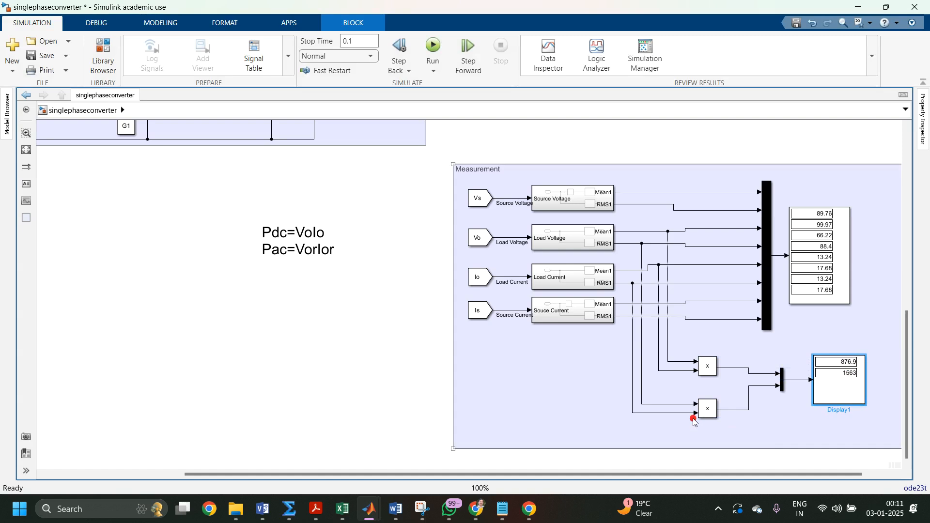
# Add the efficiency formula n=Pdc/Pac as a third line of the annotation and enlarge its box to fit
pyautogui.click(339, 252)
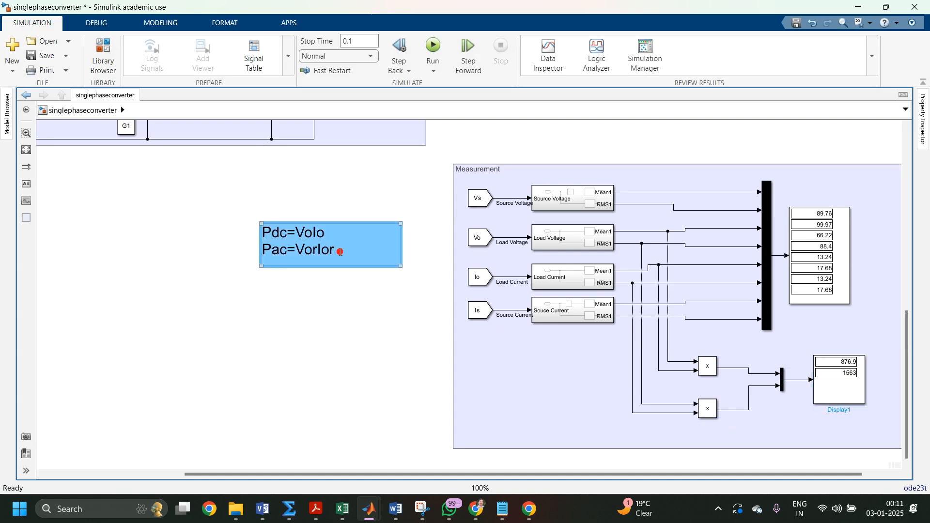
pyautogui.click(341, 252)
pyautogui.press('Return')
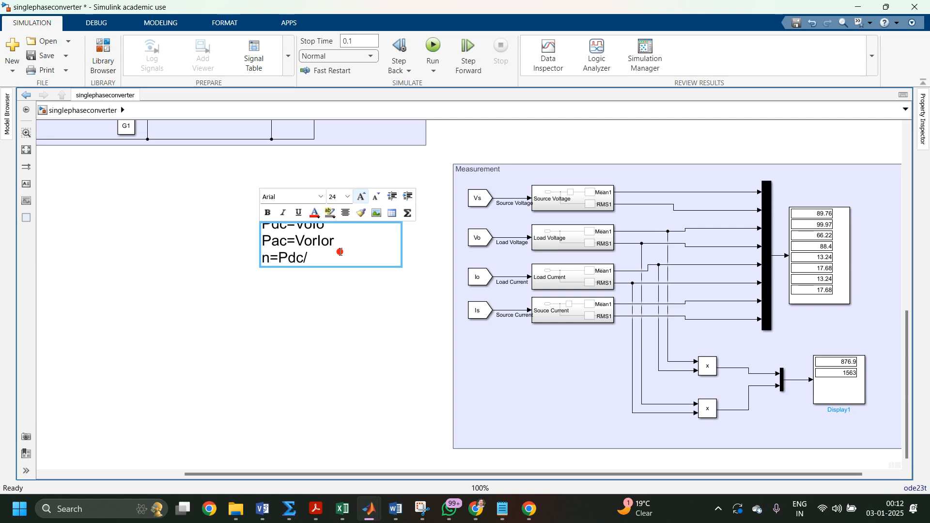
pyautogui.click(324, 324)
pyautogui.click(401, 271)
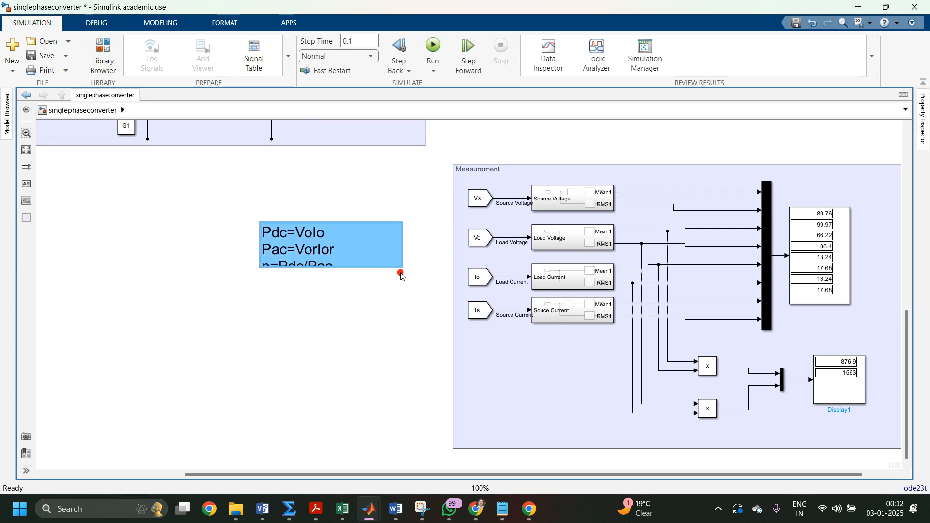
pyautogui.moveTo(400, 272); pyautogui.dragTo(401, 286)
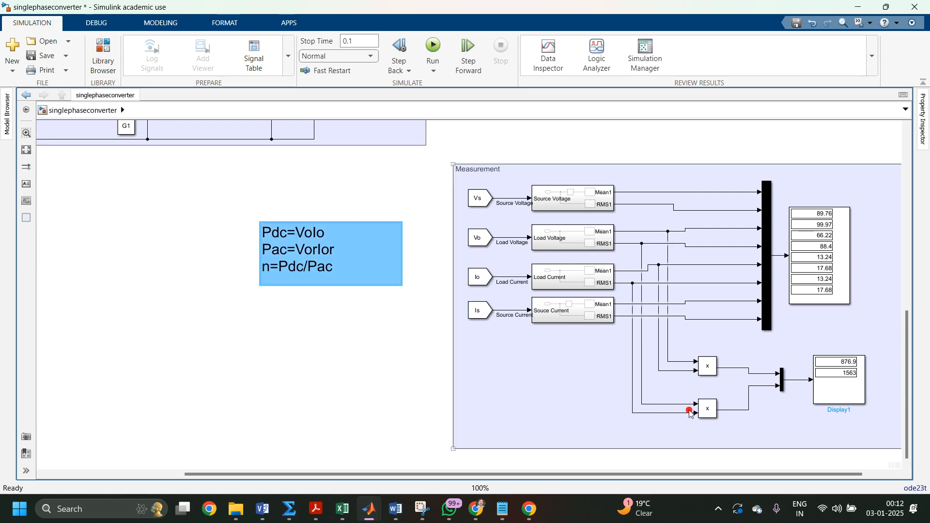
# Add a Divide block below the two-input Mux, feeding the Pdc product to its multiply input and the Pac product to its divide input
pyautogui.click(754, 426)
pyautogui.doubleClick(753, 425)
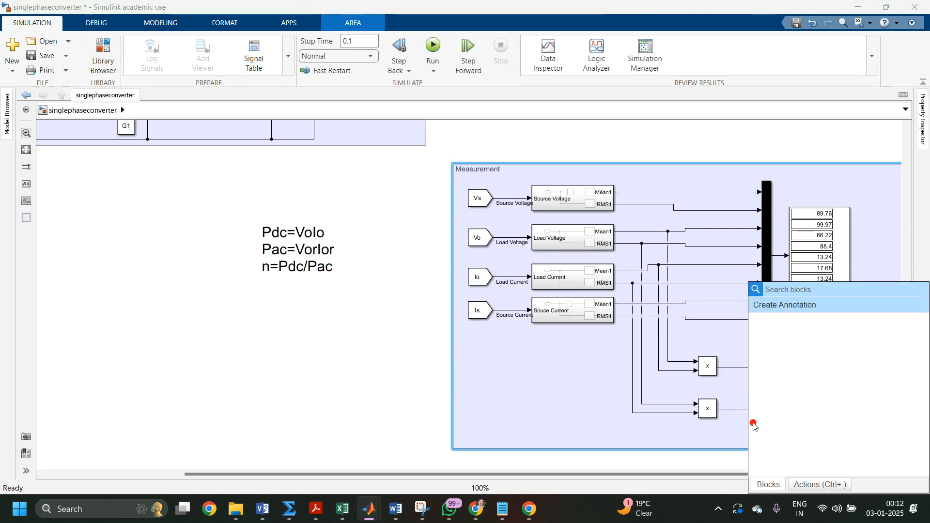
pyautogui.write('div')
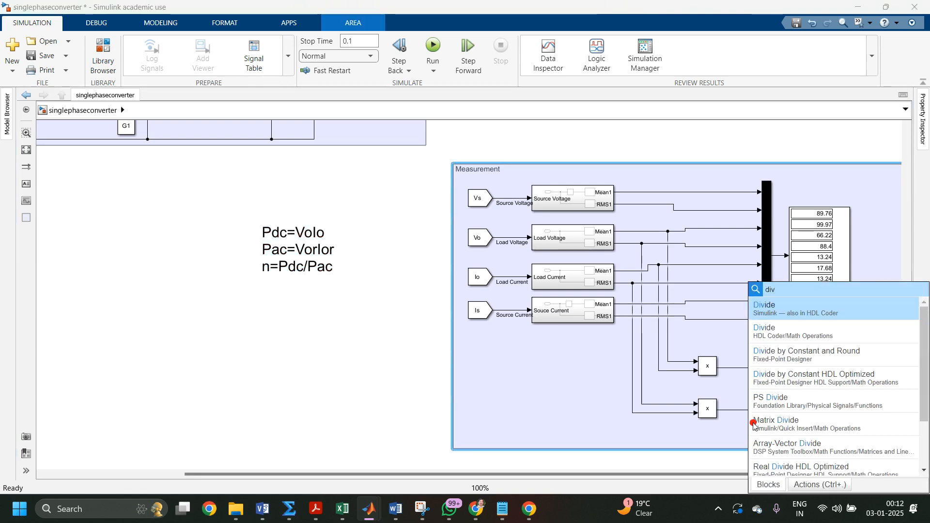
pyautogui.press('Return')
pyautogui.moveTo(754, 426)
pyautogui.mouseDown()
pyautogui.moveTo(765, 431)
pyautogui.moveTo(740, 390)
pyautogui.moveTo(741, 369)
pyautogui.mouseUp()
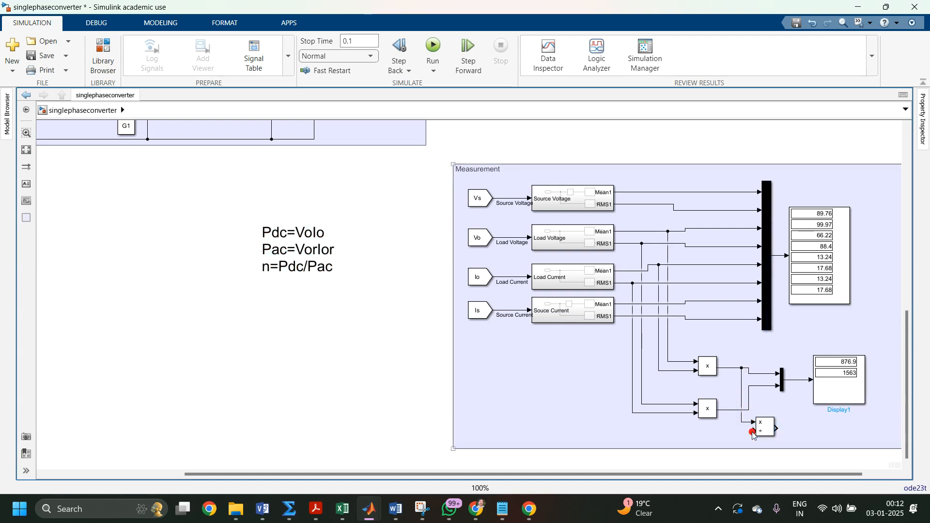
pyautogui.moveTo(754, 435); pyautogui.dragTo(728, 411)
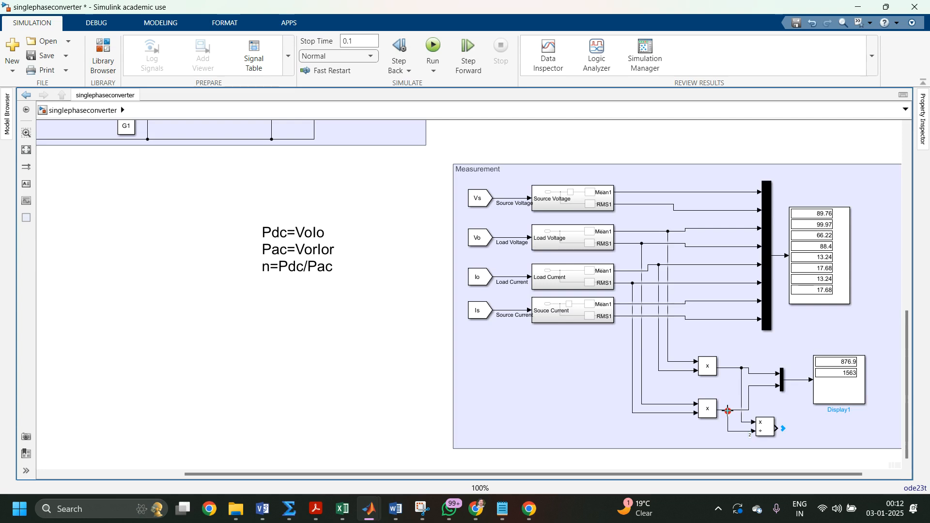
# Add a Gain block beside the Divide block and connect the Divide output to it
pyautogui.doubleClick(801, 432)
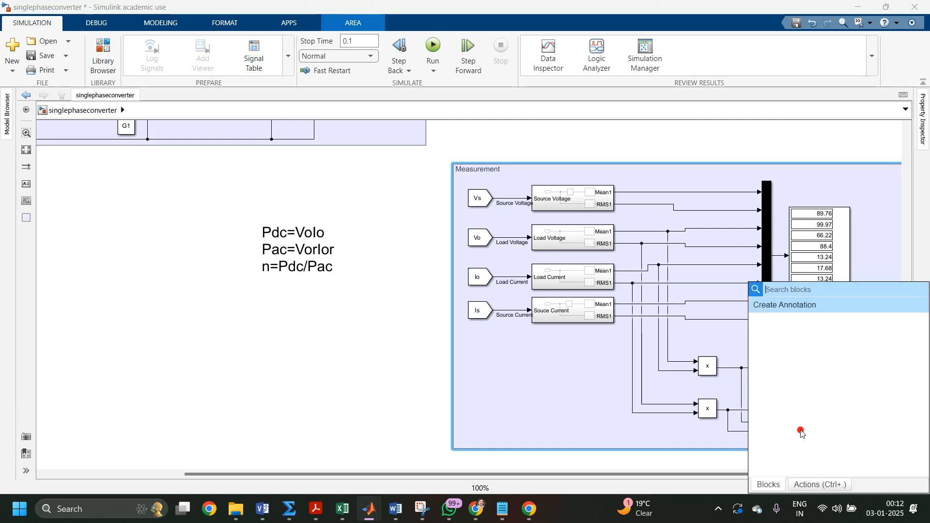
pyautogui.write('gain')
pyautogui.press('Return')
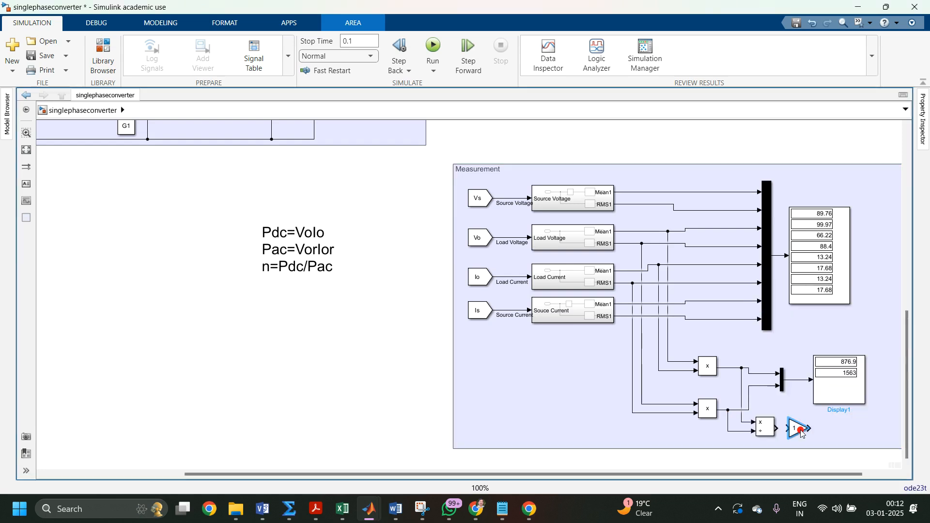
pyautogui.moveTo(777, 427); pyautogui.dragTo(790, 429)
# Set the gain of the new Gain block to 100
pyautogui.click(800, 433)
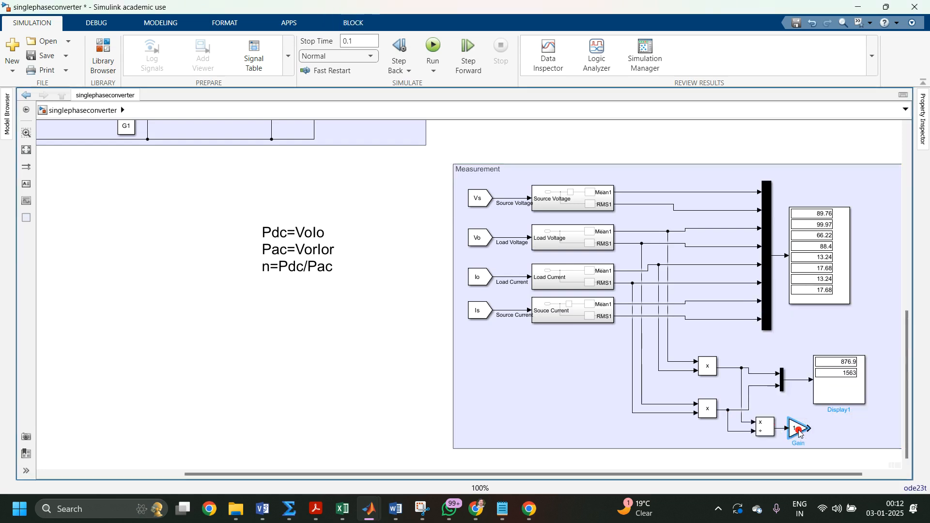
pyautogui.doubleClick(800, 433)
pyautogui.write('100')
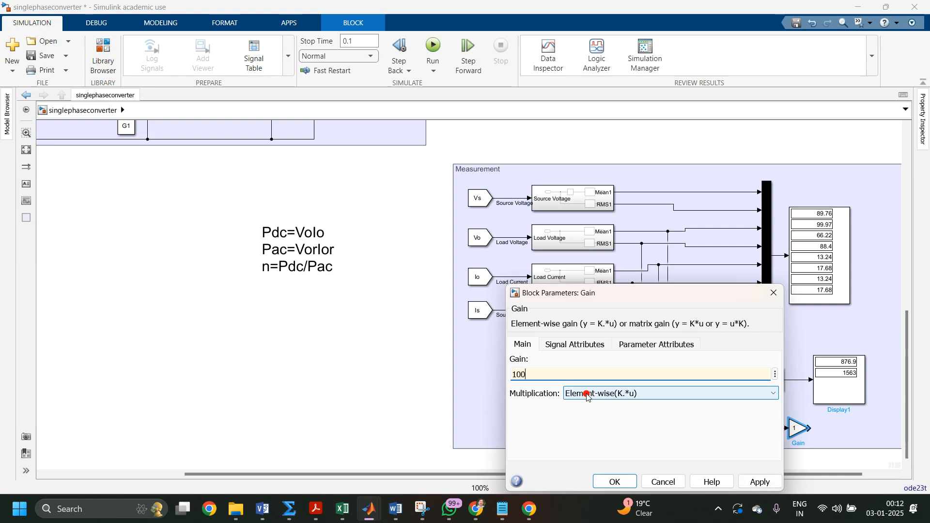
pyautogui.click(758, 482)
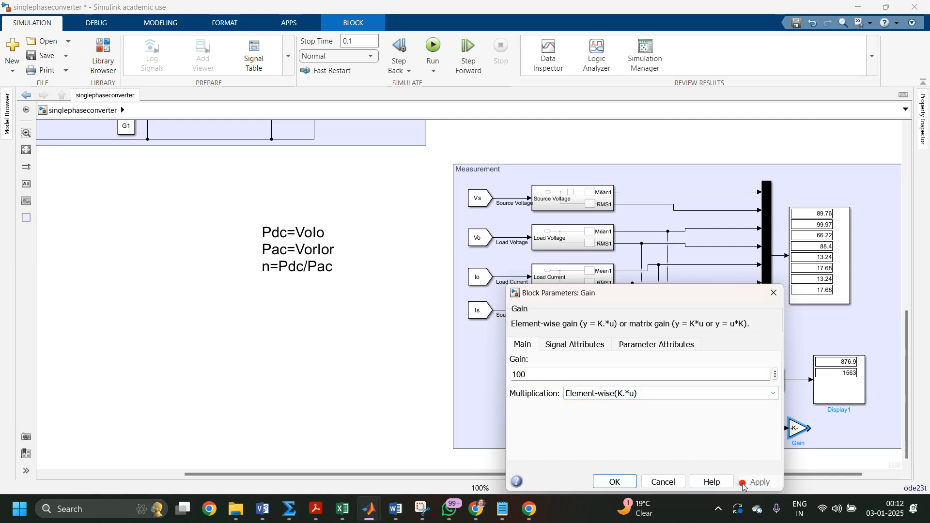
pyautogui.click(617, 481)
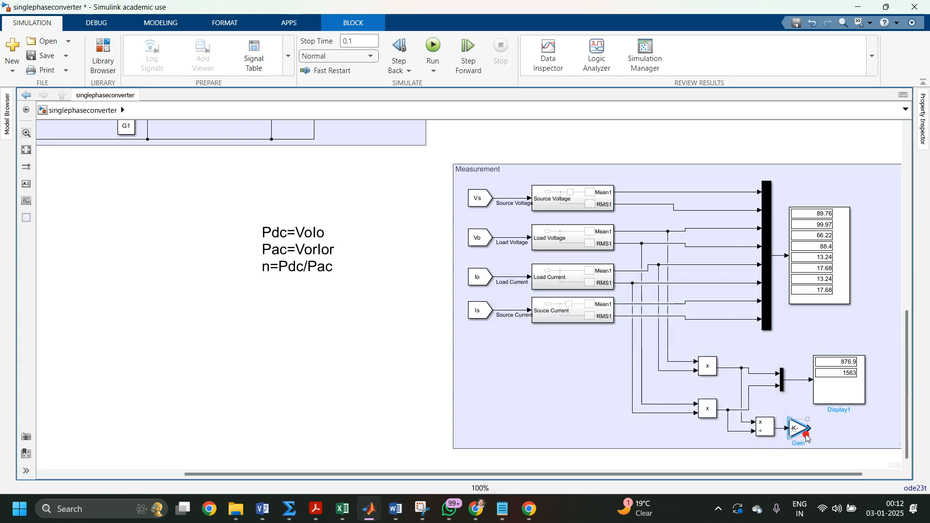
# Move the power Display and its two-input Mux further right to make room for another signal
pyautogui.click(822, 410)
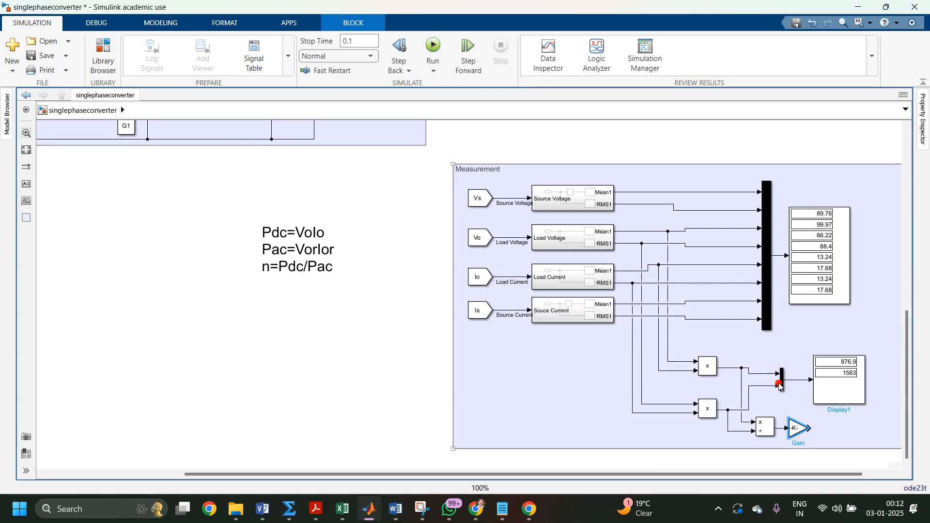
pyautogui.moveTo(811, 345)
pyautogui.mouseDown()
pyautogui.moveTo(868, 403)
pyautogui.moveTo(867, 389)
pyautogui.moveTo(900, 391)
pyautogui.mouseUp()
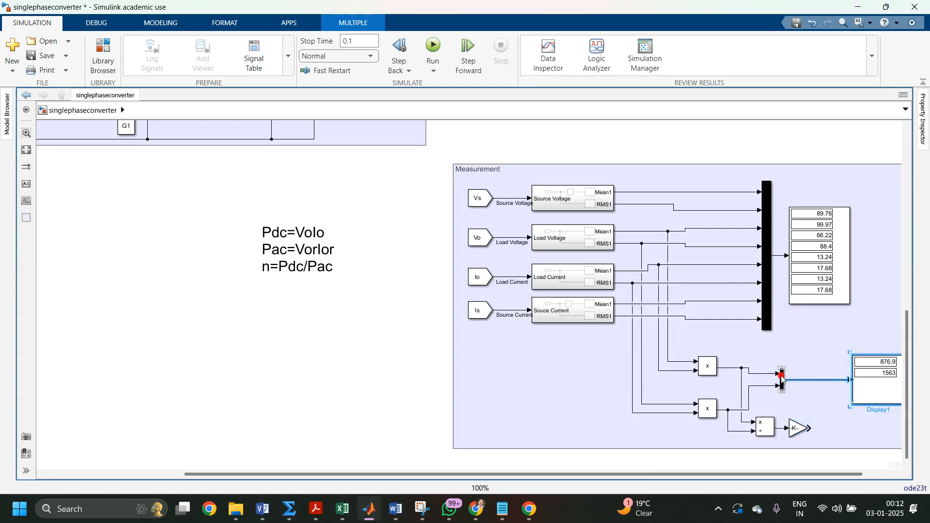
pyautogui.moveTo(782, 377); pyautogui.dragTo(827, 379)
pyautogui.doubleClick(828, 378)
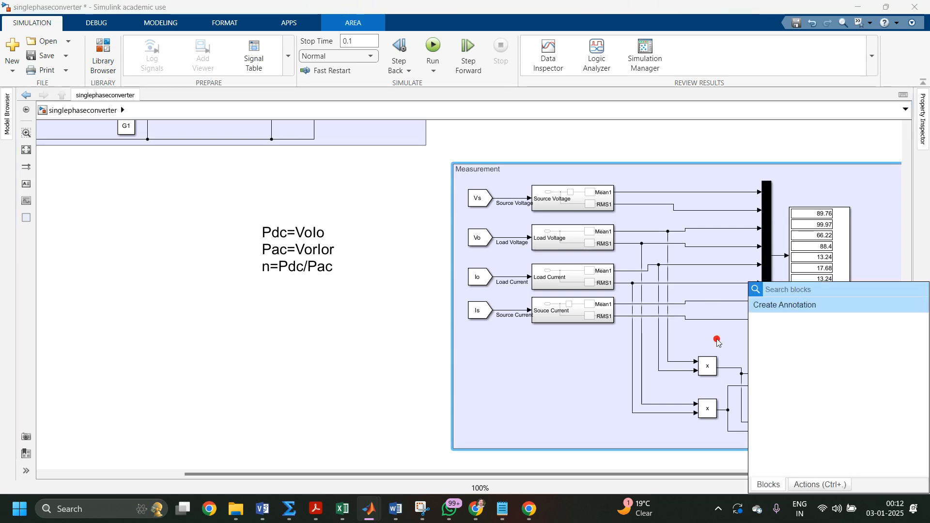
pyautogui.click(716, 340)
# Set the number of inputs of the power Mux to 3
pyautogui.doubleClick(820, 383)
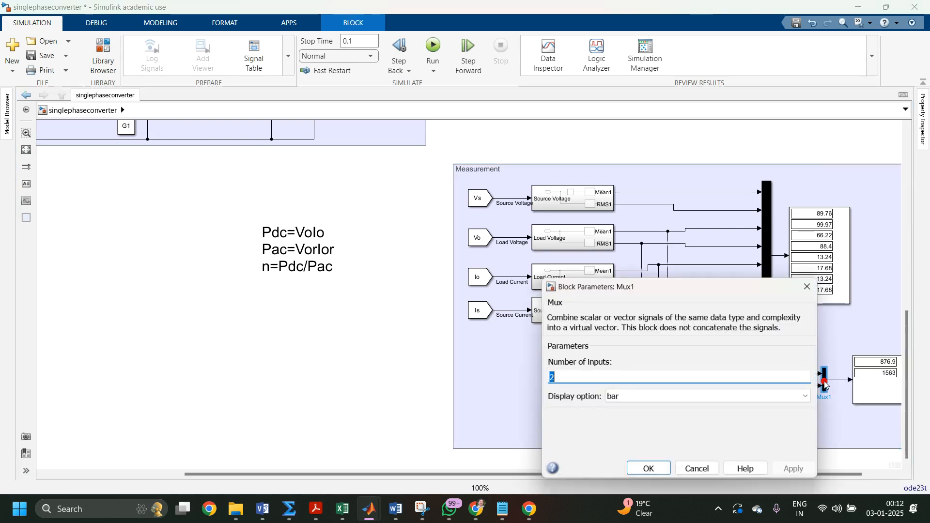
pyautogui.write('3')
pyautogui.press('Return')
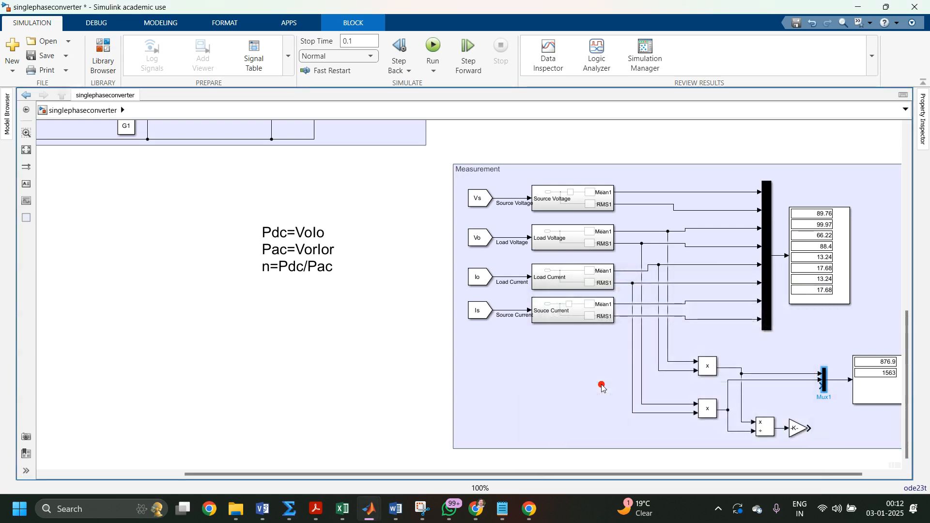
pyautogui.click(602, 387)
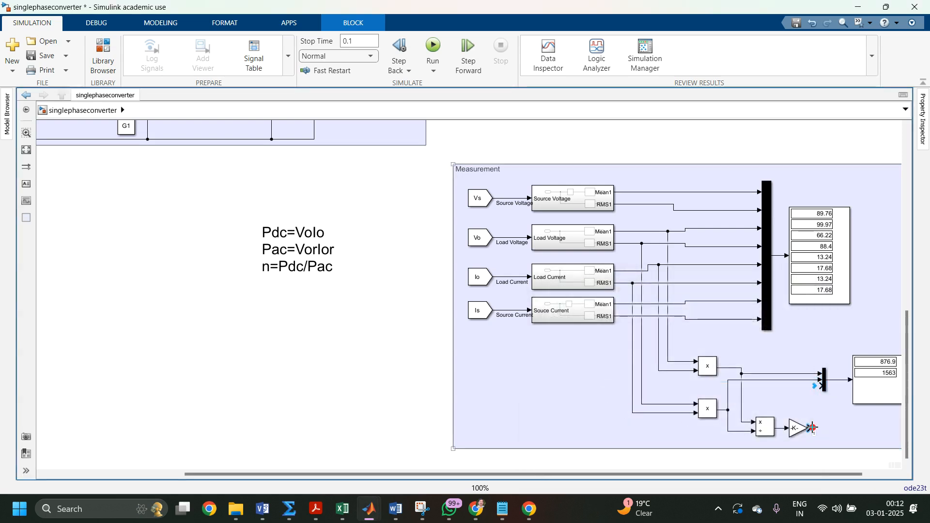
# Connect the Gain output to the free third input of the power Mux and run the simulation
pyautogui.moveTo(813, 427); pyautogui.dragTo(824, 386)
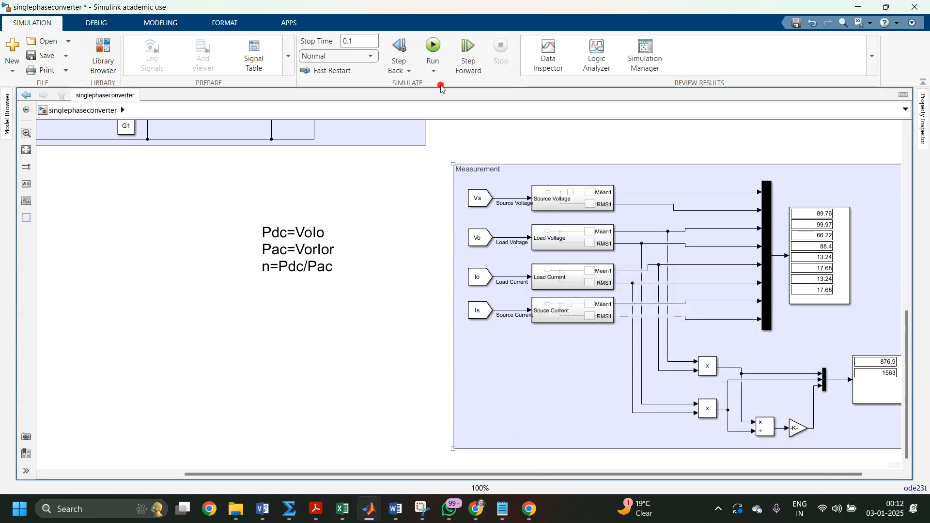
pyautogui.click(432, 46)
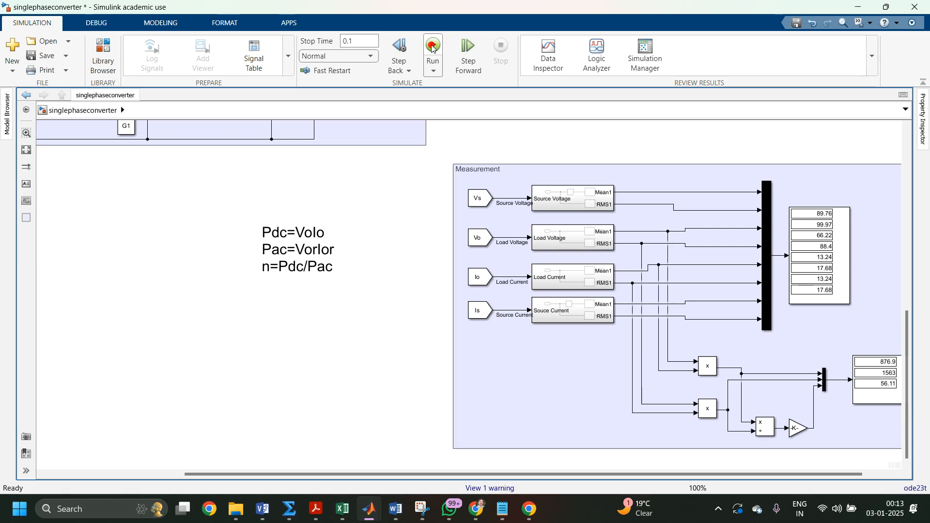
# Set the load's Series RLC Branch to branch type L with an inductance of 50e-3 H
pyautogui.click(909, 395)
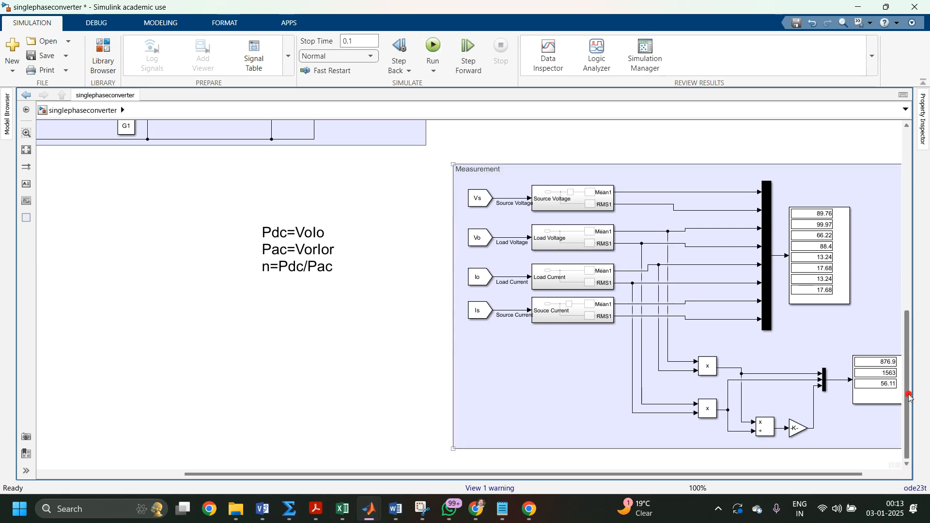
pyautogui.moveTo(909, 395); pyautogui.dragTo(904, 286)
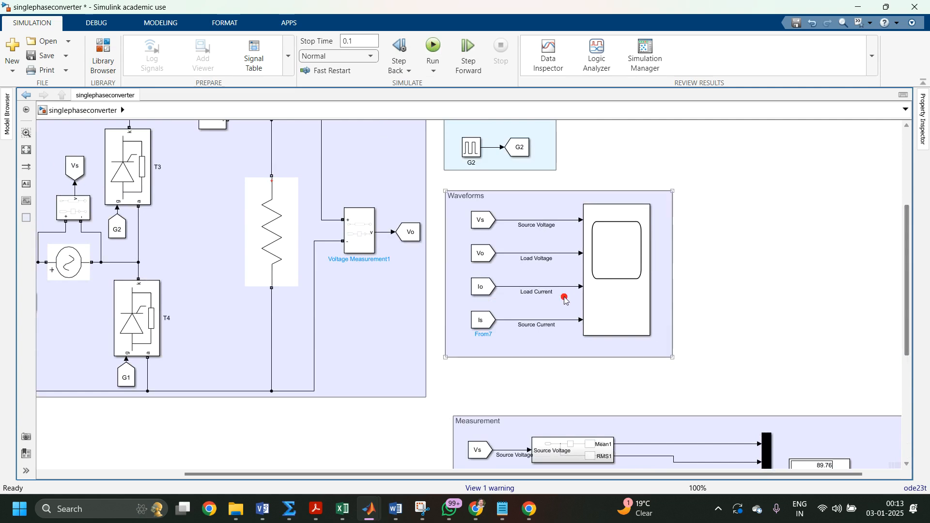
pyautogui.click(277, 236)
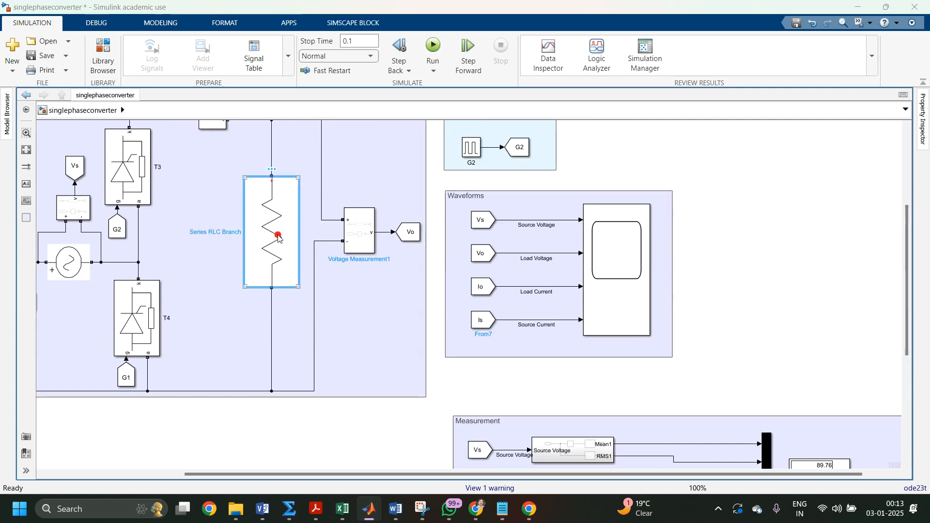
pyautogui.doubleClick(278, 237)
pyautogui.click(385, 224)
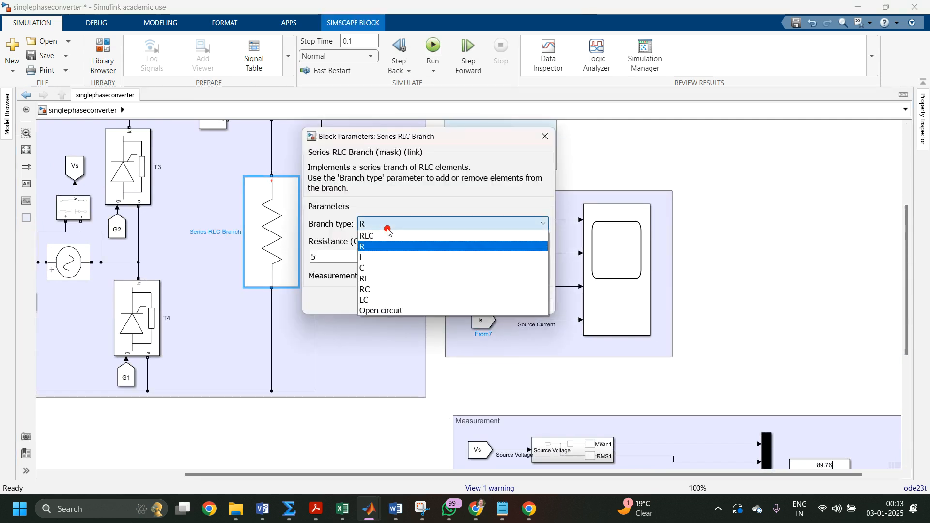
pyautogui.click(380, 258)
pyautogui.doubleClick(342, 260)
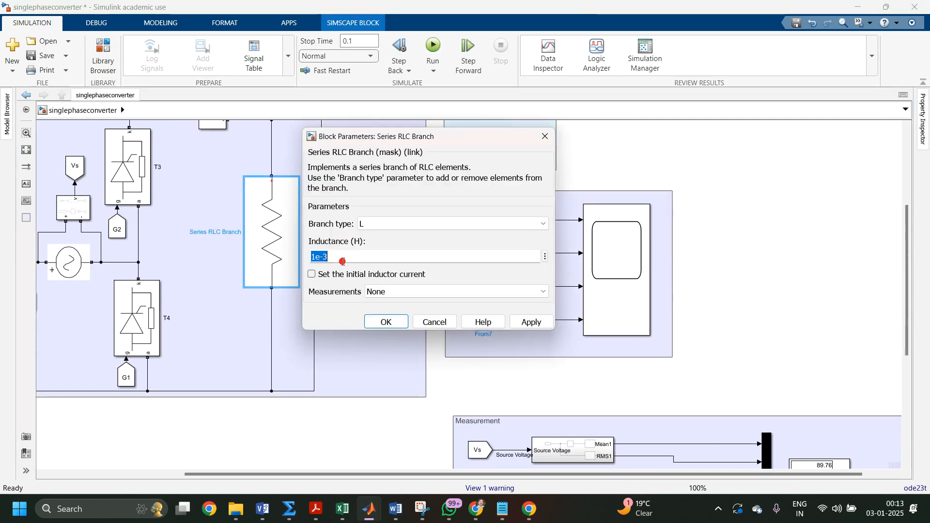
pyautogui.click(312, 256)
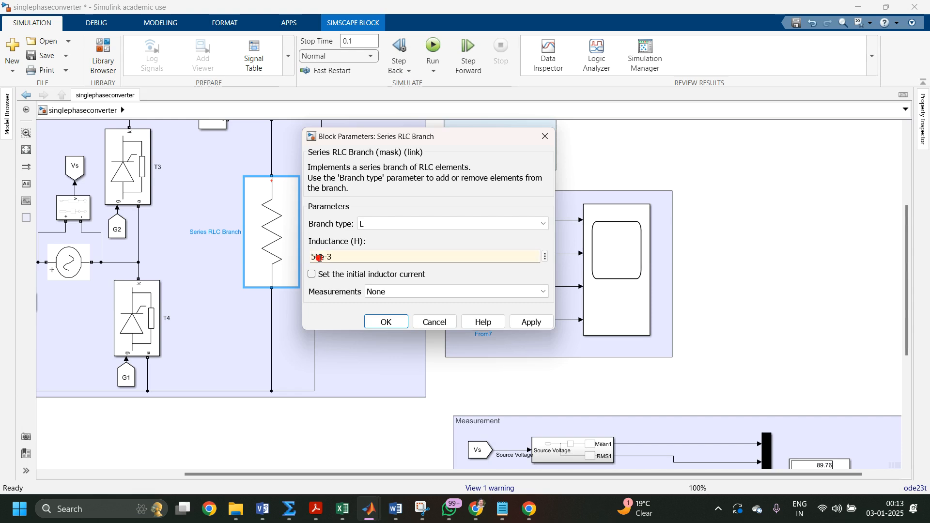
pyautogui.click(319, 258)
pyautogui.click(531, 322)
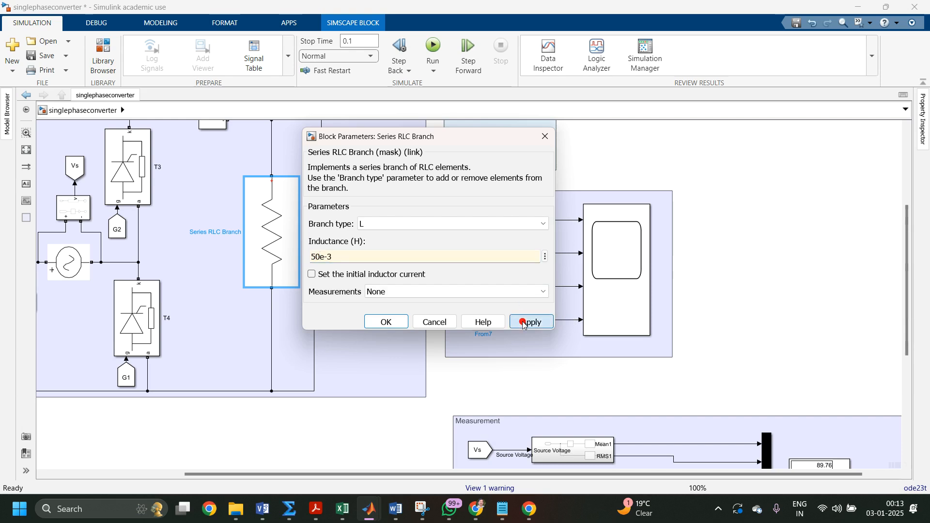
pyautogui.click(398, 326)
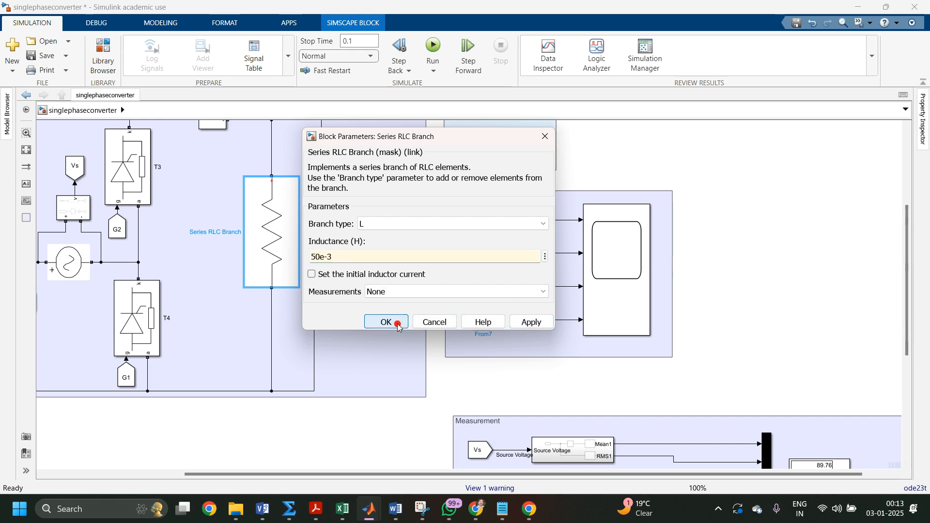
# Change the load's branch type to RL and check its resistance and inductance parameters
pyautogui.click(432, 223)
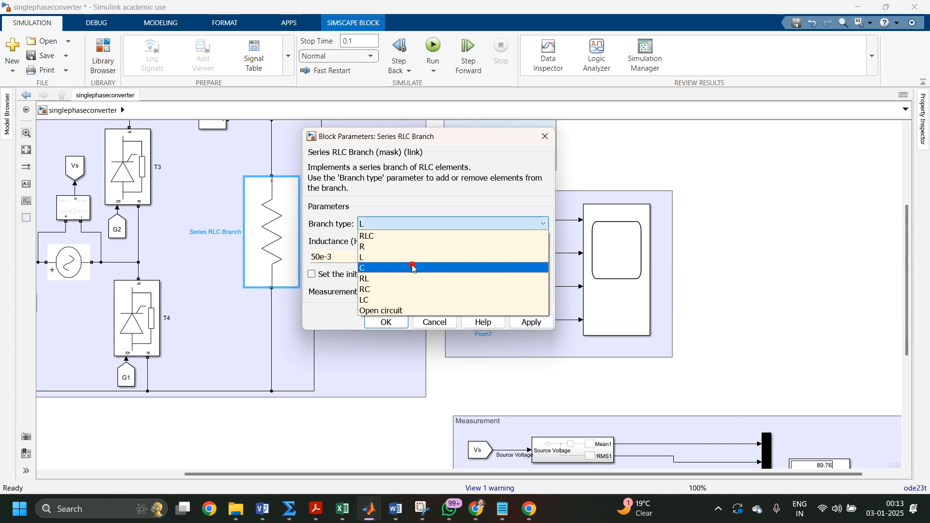
pyautogui.click(412, 278)
pyautogui.press('Return')
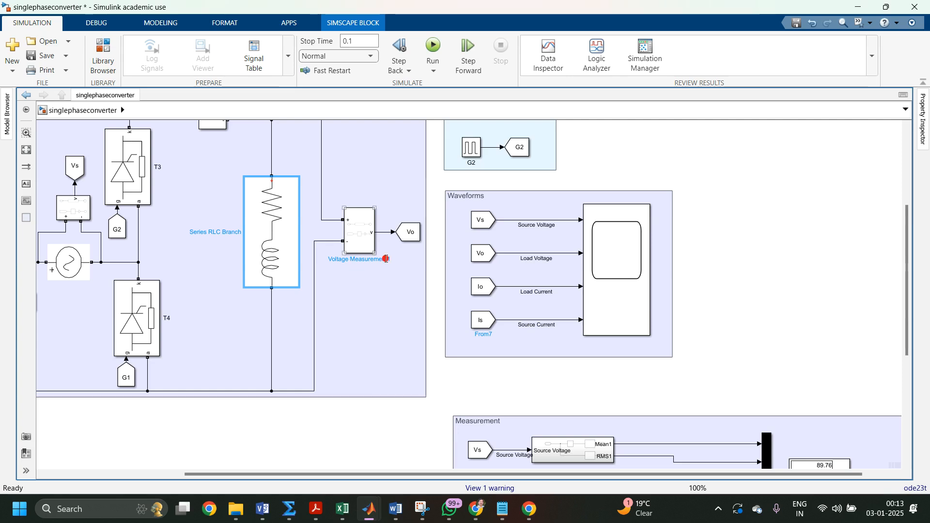
pyautogui.click(272, 252)
pyautogui.doubleClick(272, 253)
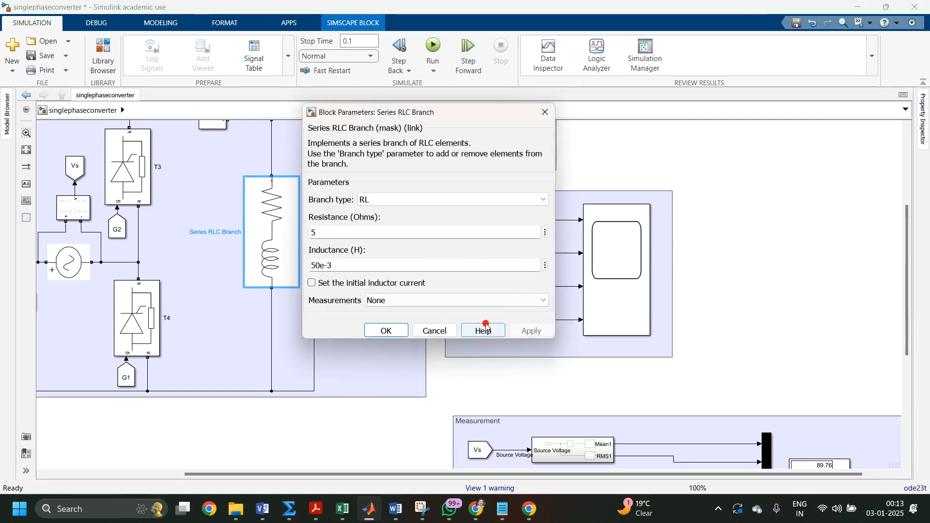
pyautogui.click(386, 330)
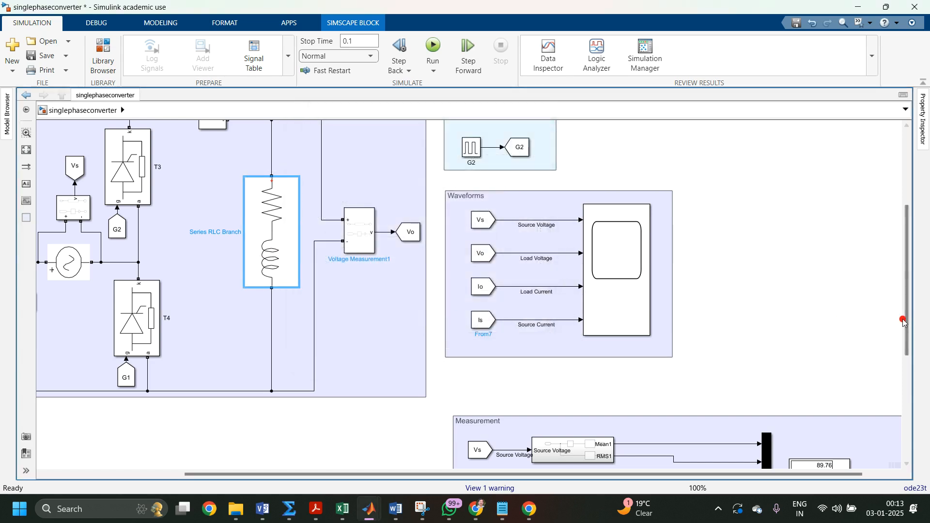
# Compare the RL load's resistance and inductance with the second case in the problem statement
pyautogui.moveTo(905, 321); pyautogui.dragTo(912, 237)
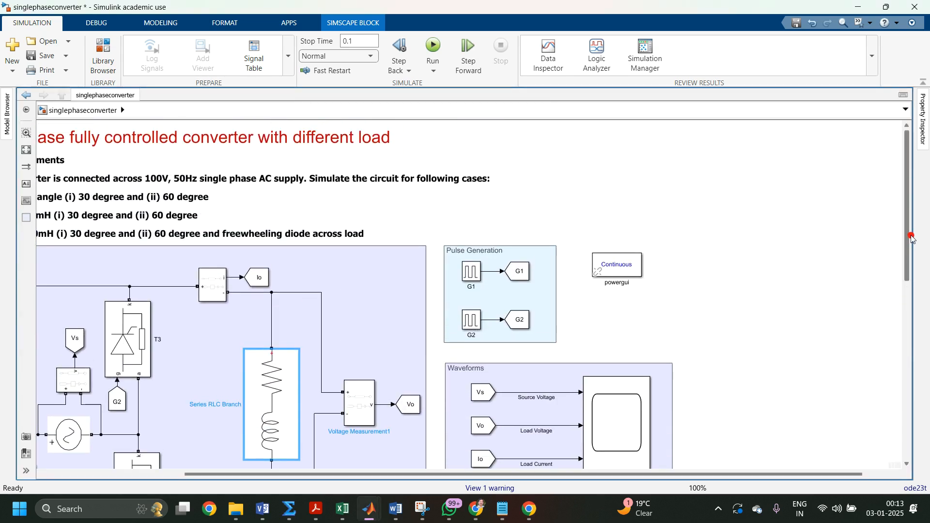
pyautogui.moveTo(644, 475); pyautogui.dragTo(608, 476)
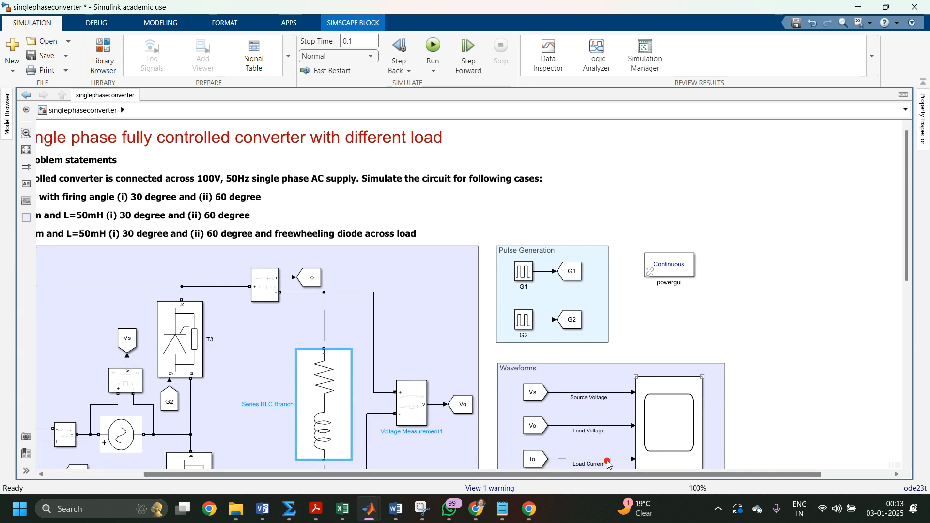
pyautogui.click(322, 391)
pyautogui.doubleClick(322, 391)
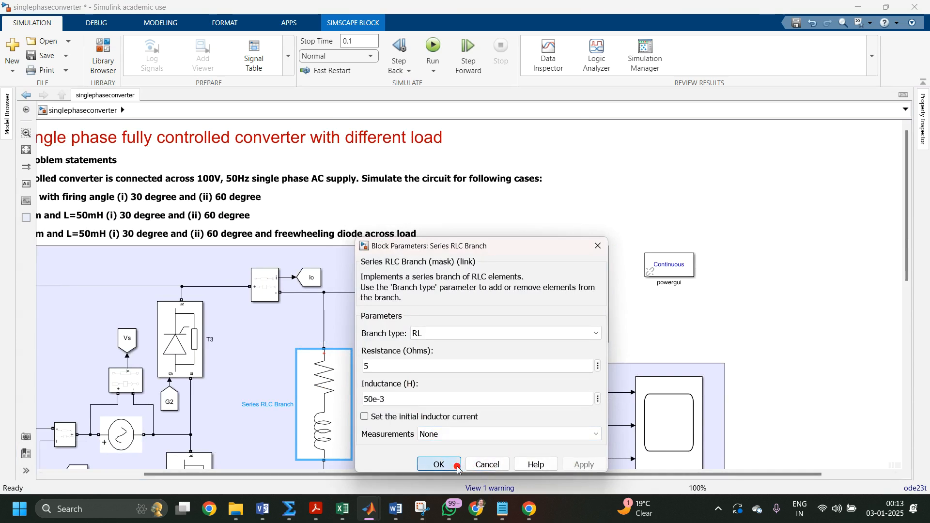
pyautogui.click(439, 464)
# Run the simulation with the RL load and bring up the Measurement area
pyautogui.click(432, 48)
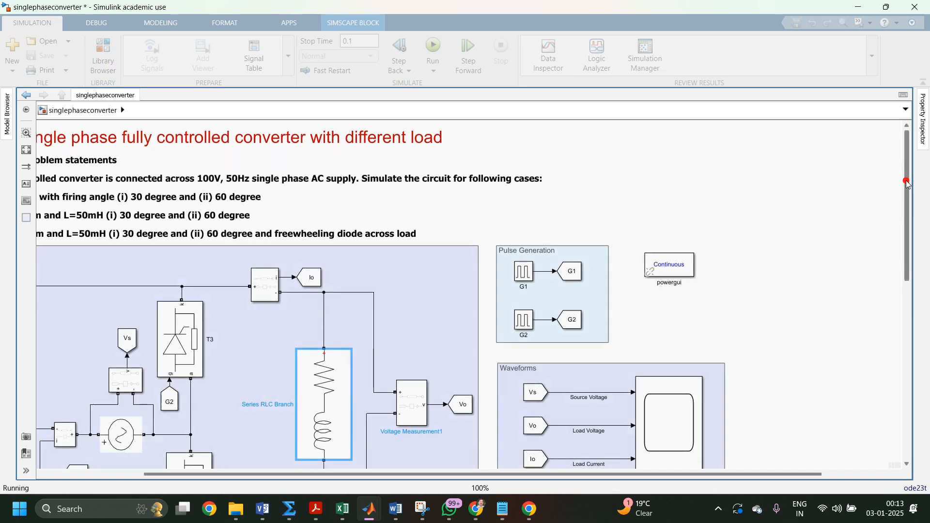
pyautogui.moveTo(906, 187); pyautogui.dragTo(908, 278)
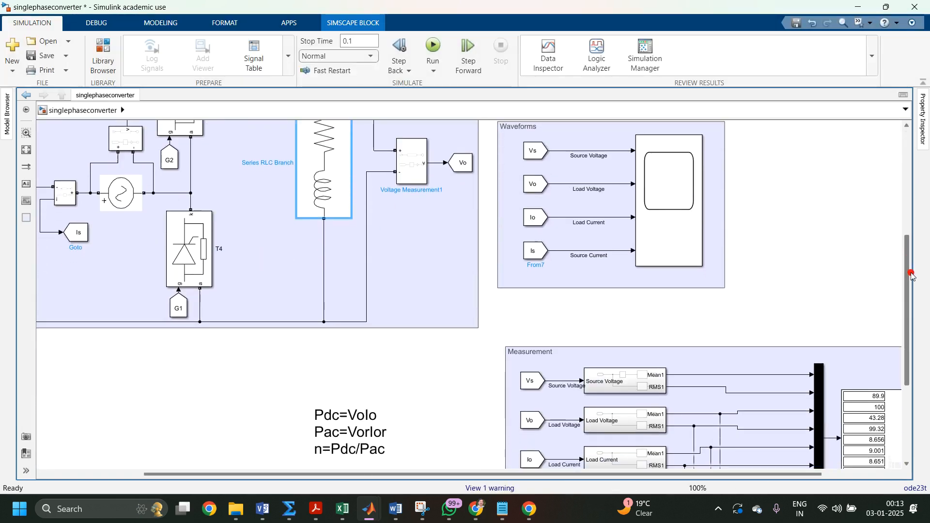
# Inspect the RL load waveforms in the Scope with all plots scaled to fit
pyautogui.click(663, 180)
pyautogui.doubleClick(663, 180)
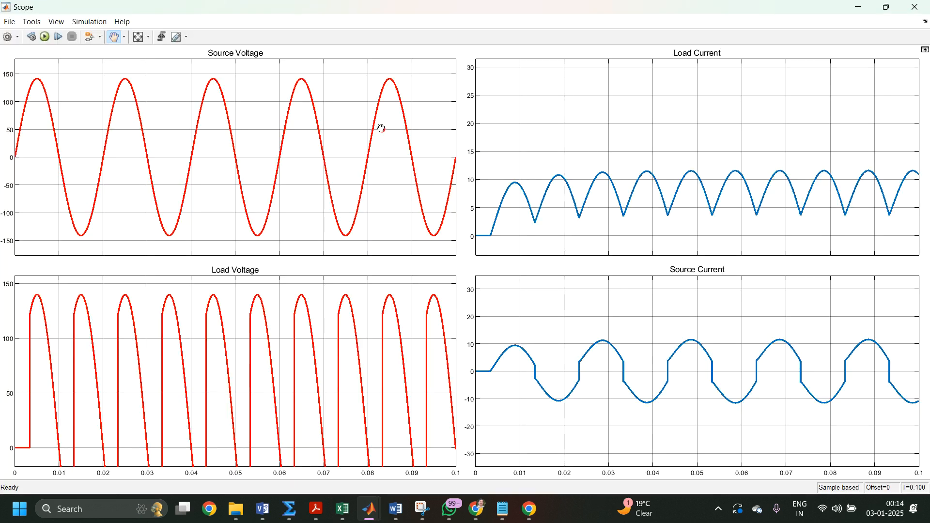
pyautogui.click(140, 38)
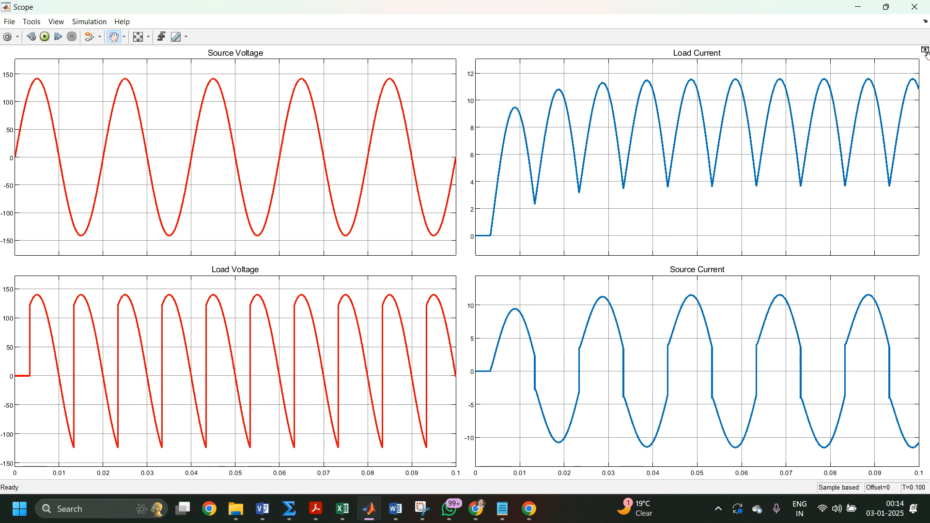
pyautogui.click(922, 16)
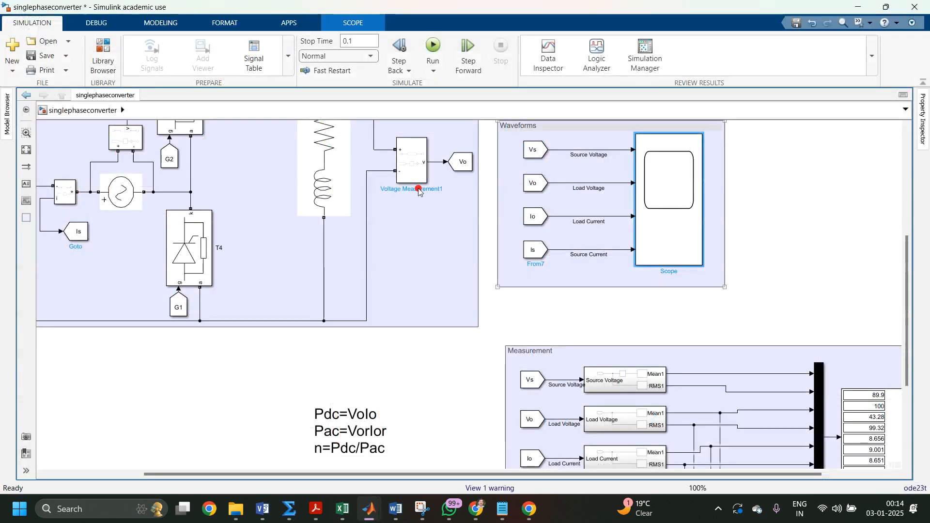
# Set the inductance of the load's Series RLC Branch to 500e-3 H
pyautogui.click(310, 188)
pyautogui.doubleClick(318, 184)
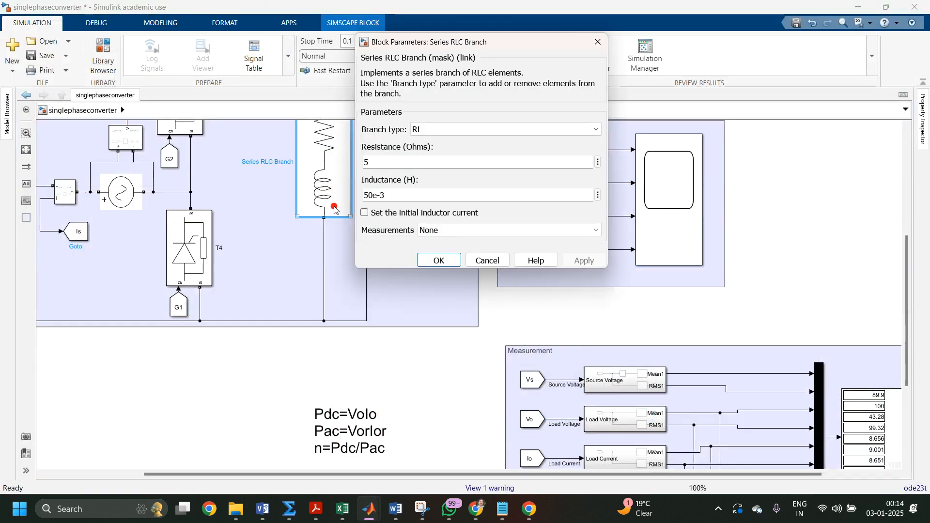
pyautogui.tripleClick(372, 196)
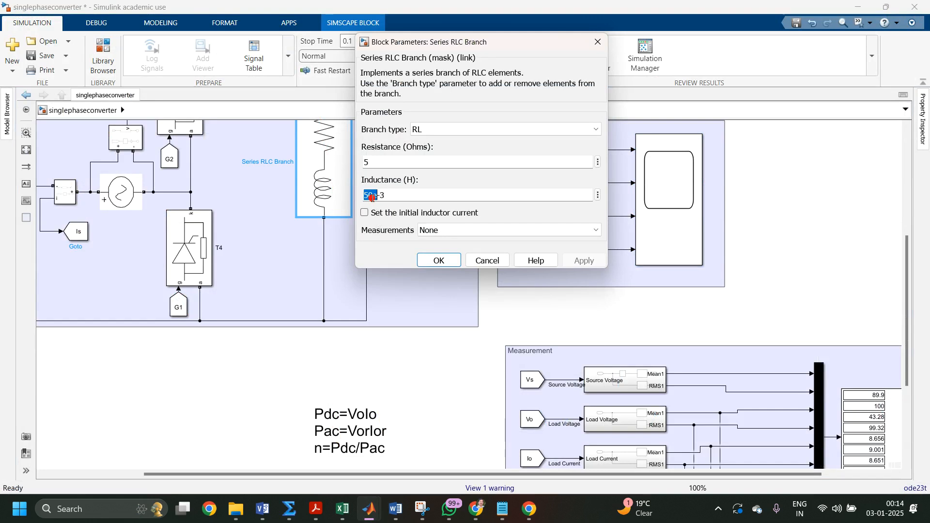
pyautogui.click(372, 196)
pyautogui.write('0')
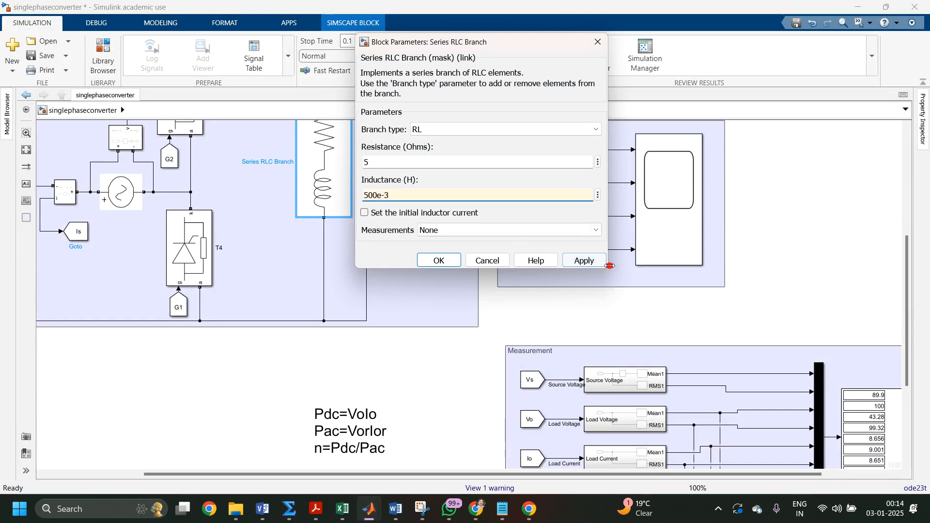
pyautogui.click(588, 262)
pyautogui.click(439, 260)
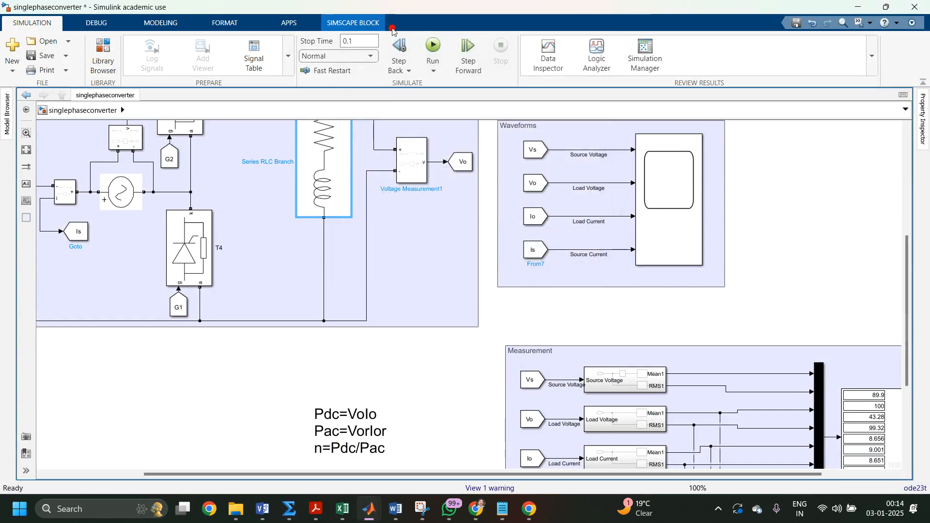
# Run the simulation with the increased load inductance and inspect the load and source current waveforms in the Scope
pyautogui.click(433, 49)
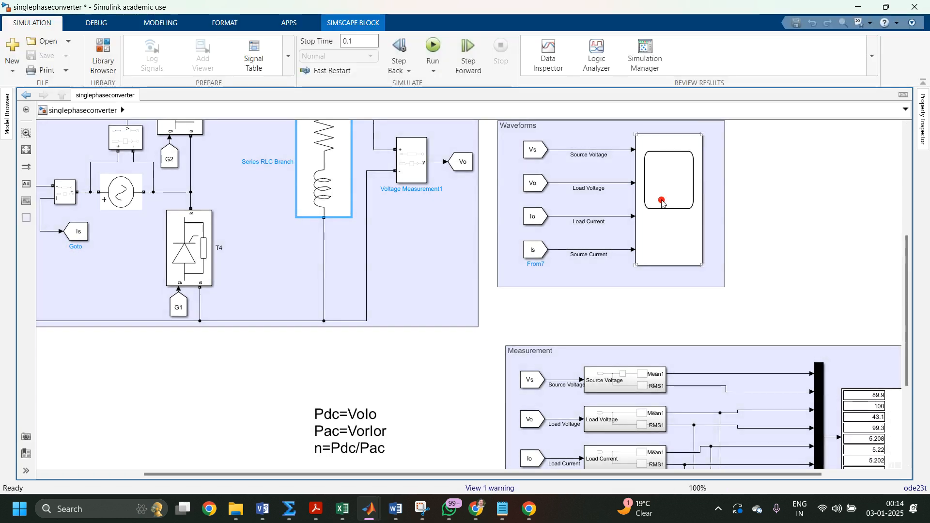
pyautogui.click(662, 203)
pyautogui.doubleClick(663, 203)
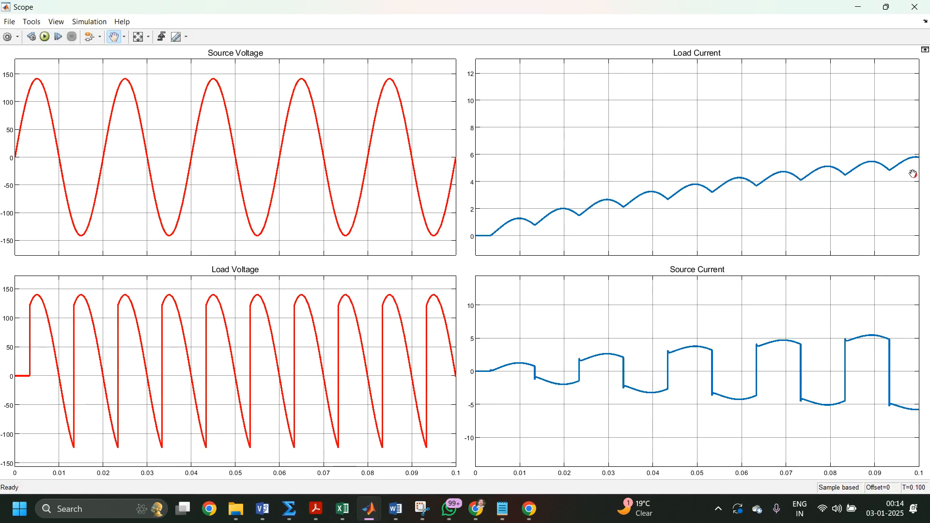
pyautogui.click(915, 7)
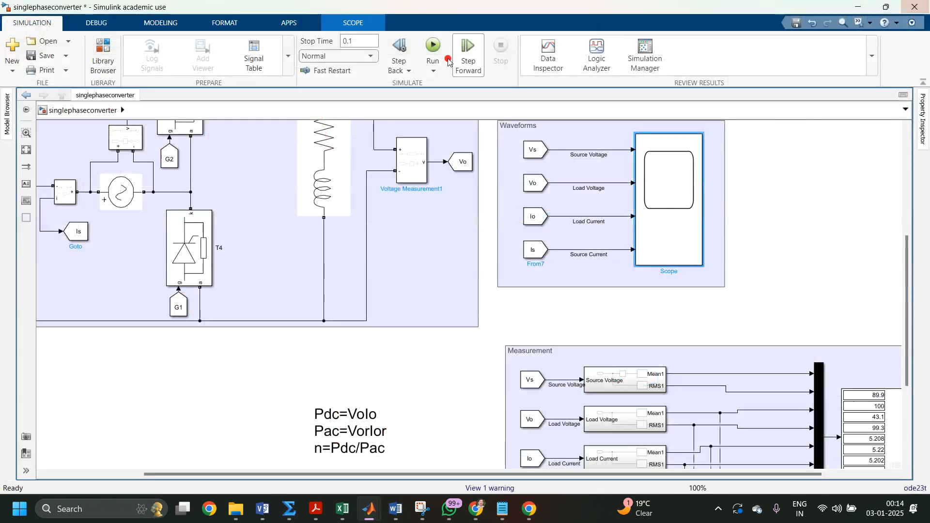
# Set the simulation stop time to 0.5, rerun the model and bring up the Scope waveforms
pyautogui.click(356, 42)
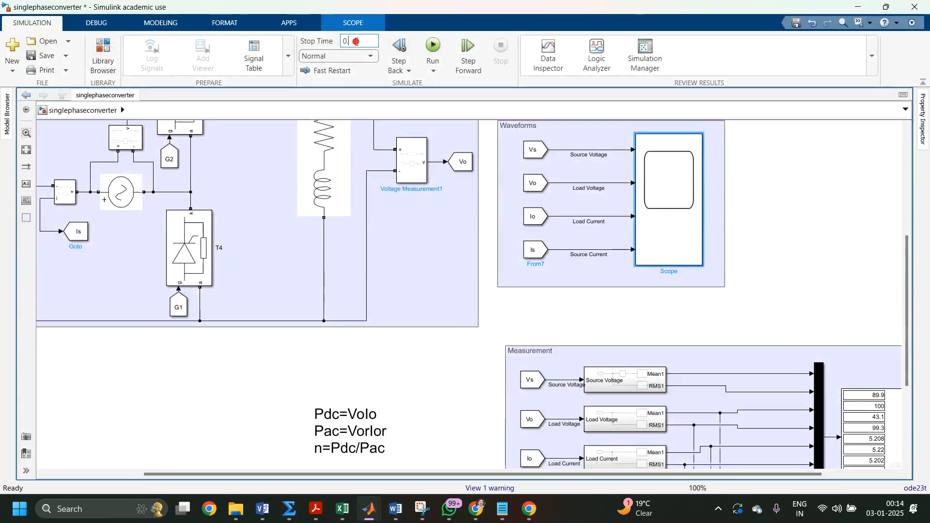
pyautogui.write('5')
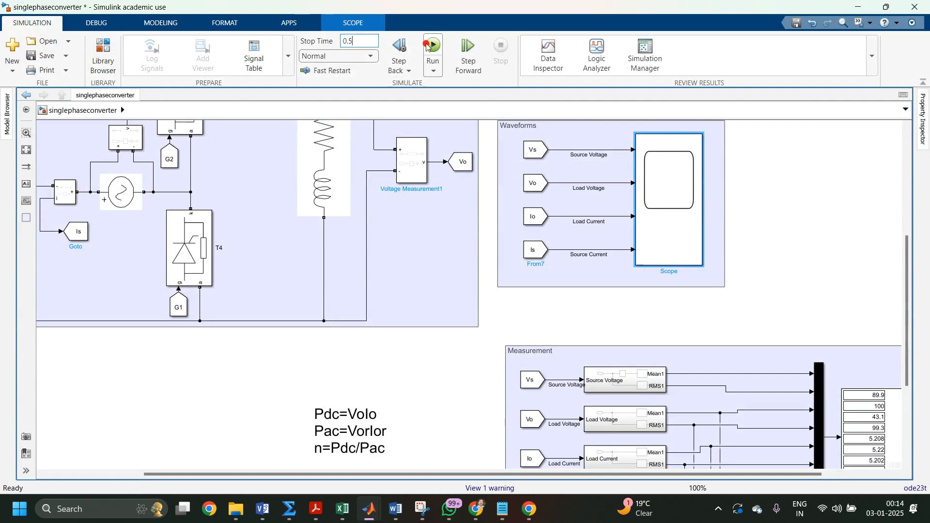
pyautogui.click(432, 46)
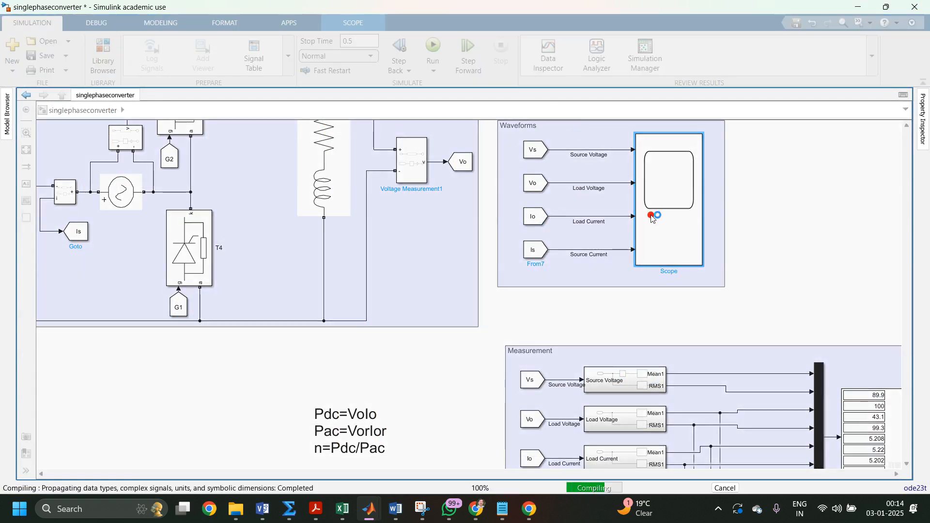
pyautogui.doubleClick(651, 218)
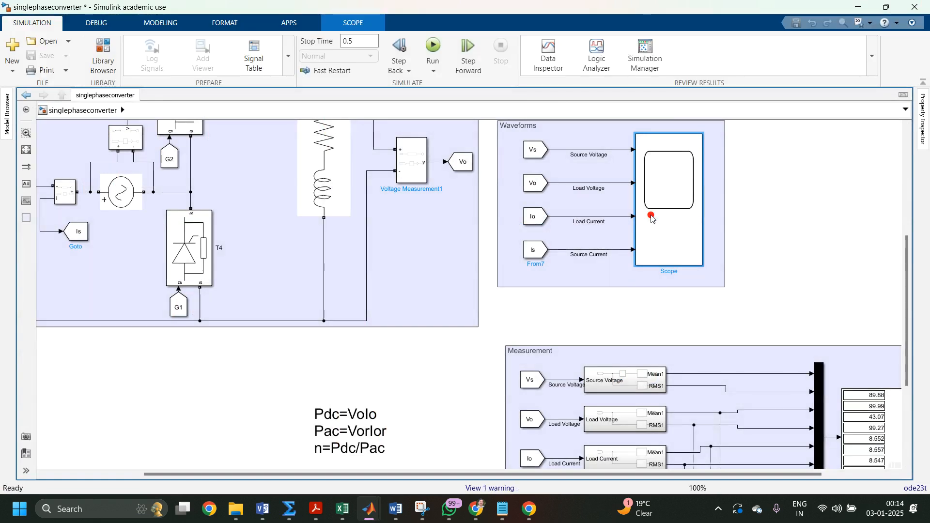
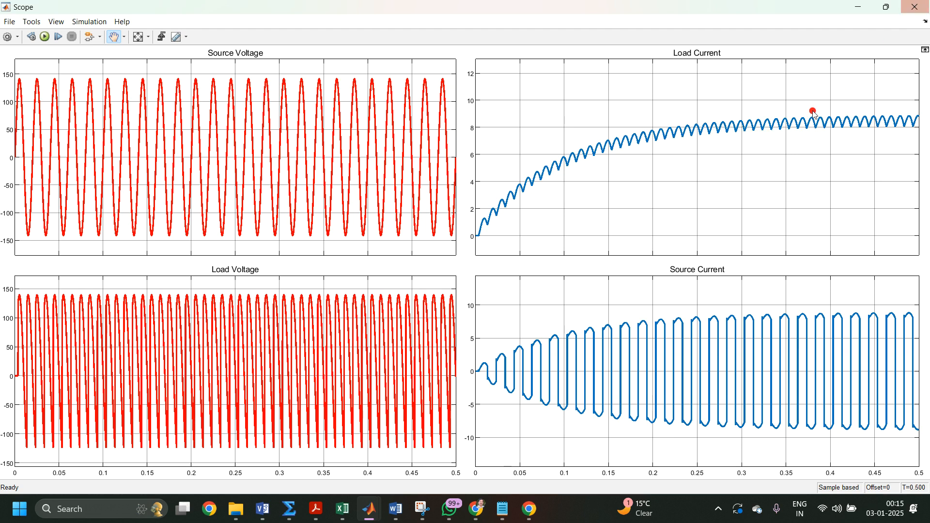
# Zoom the Scope's time axis to about 0.37 to 0.47 s, examine the load and source currents, and close the Scope
pyautogui.click(149, 38)
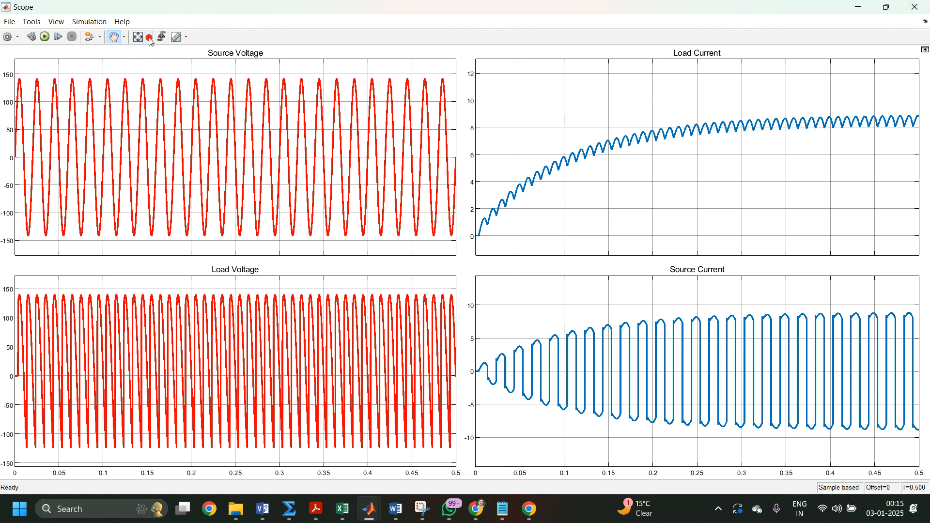
pyautogui.click(101, 37)
pyautogui.click(101, 37)
pyautogui.click(102, 40)
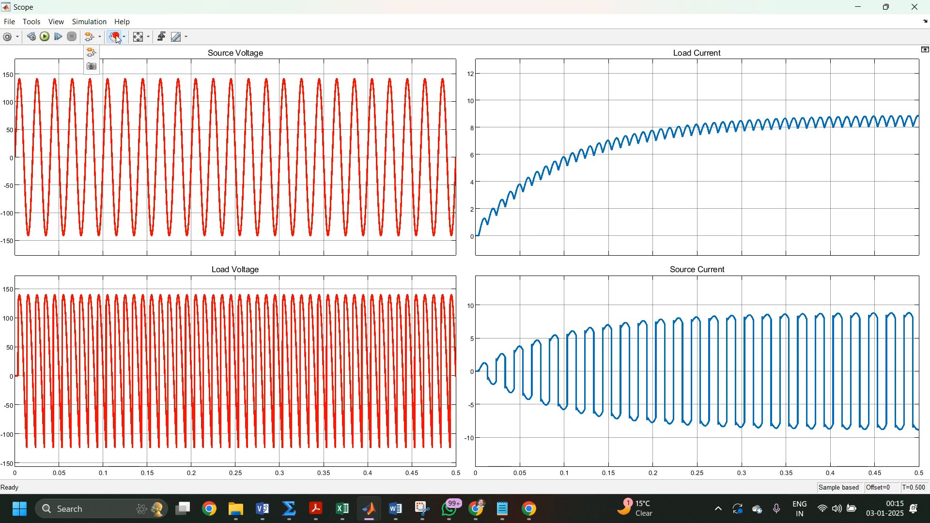
pyautogui.click(123, 38)
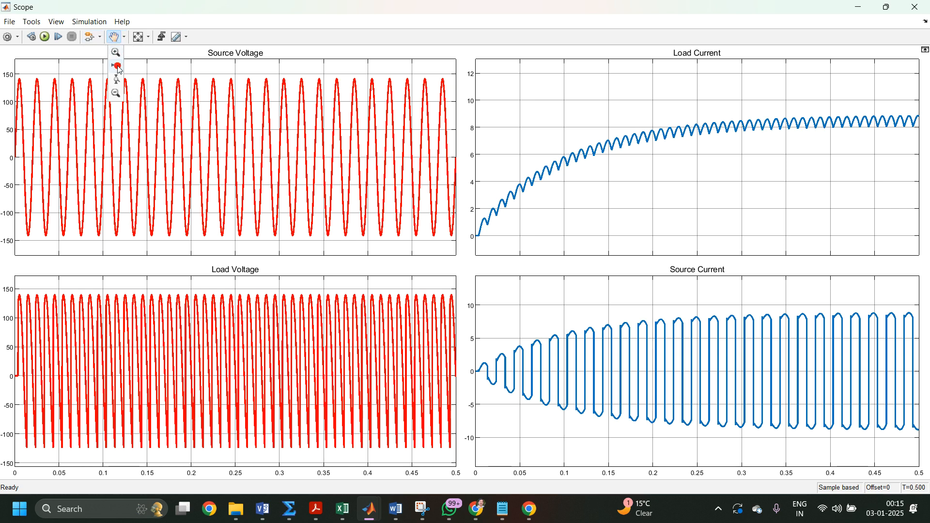
pyautogui.click(152, 64)
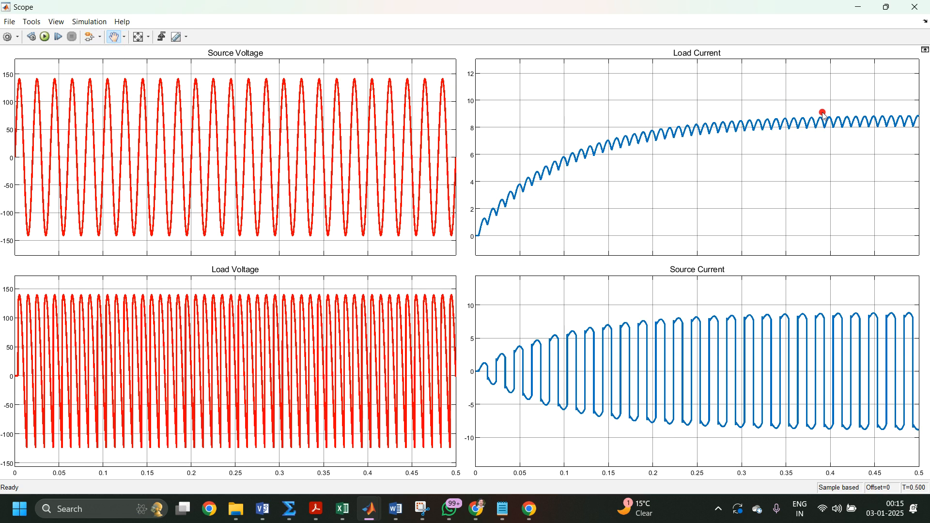
pyautogui.moveTo(808, 104); pyautogui.dragTo(892, 105)
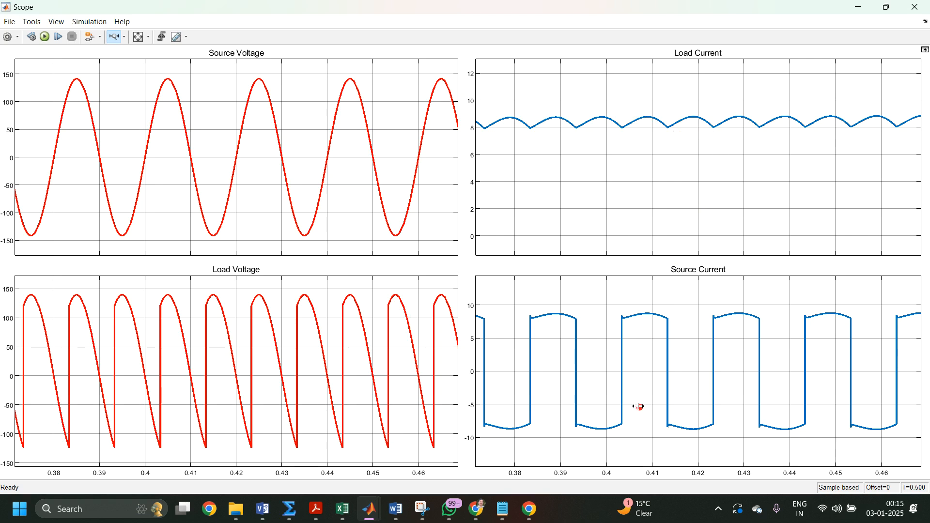
pyautogui.click(920, 11)
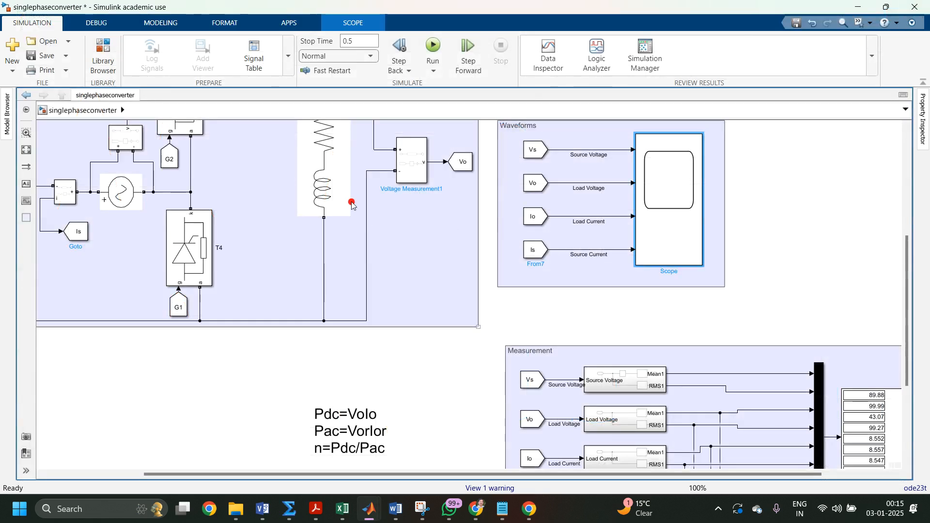
# Restore the load inductance to 50e-3 H and the simulation stop time to 0.1
pyautogui.click(320, 195)
pyautogui.doubleClick(323, 196)
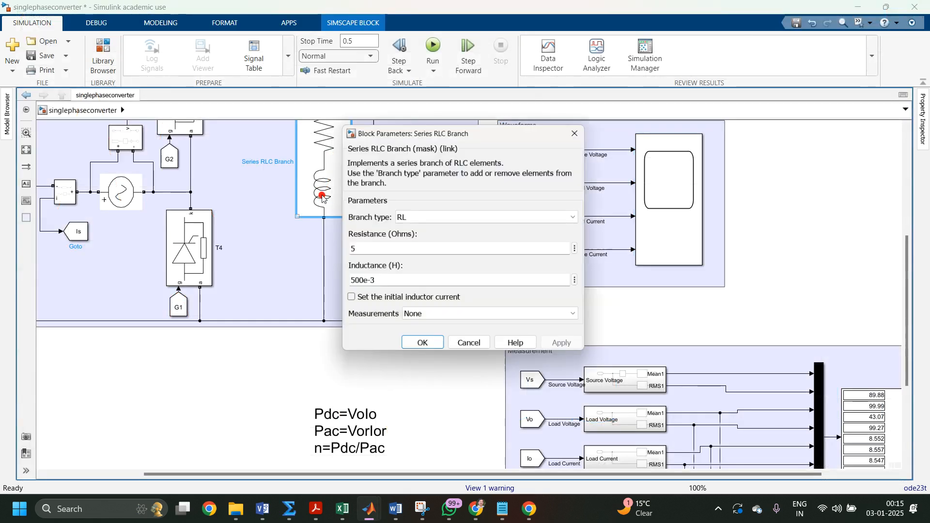
pyautogui.moveTo(365, 199); pyautogui.dragTo(391, 199)
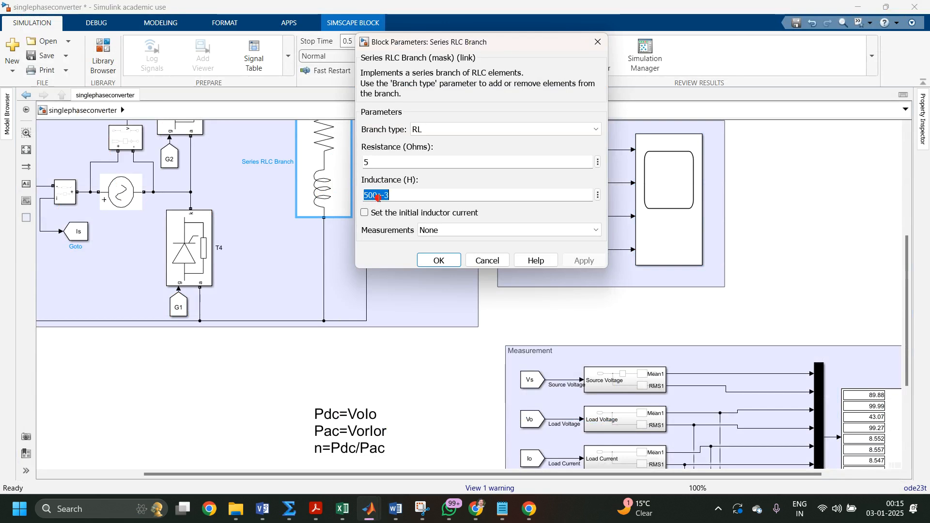
pyautogui.click(379, 198)
pyautogui.press('BackSpace')
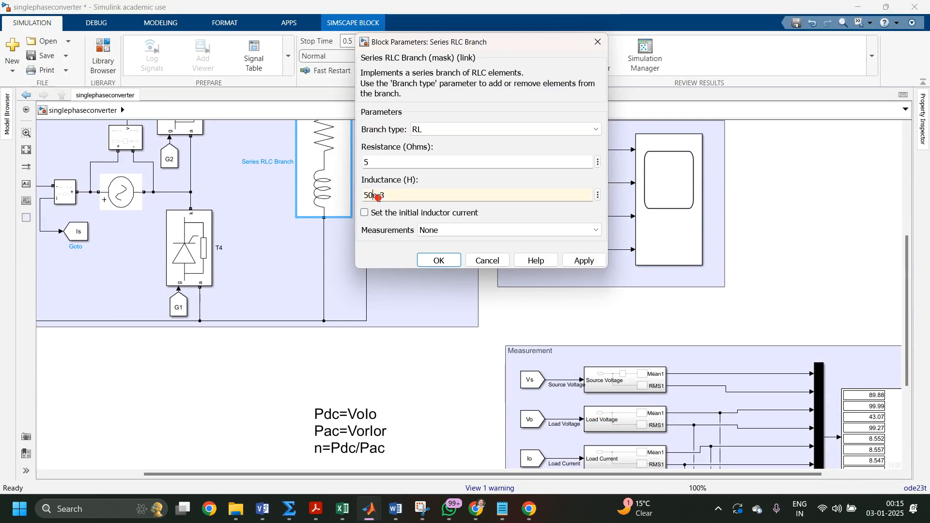
pyautogui.click(584, 260)
pyautogui.click(420, 265)
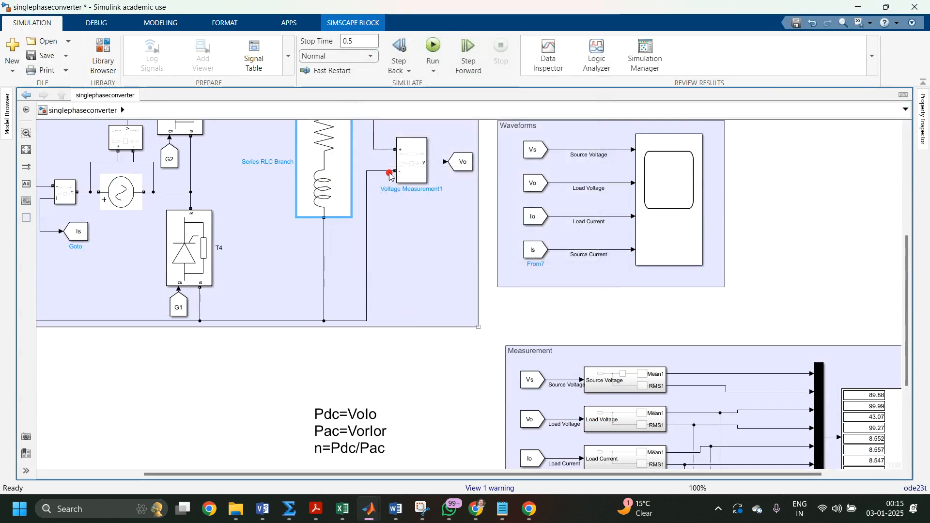
pyautogui.click(359, 41)
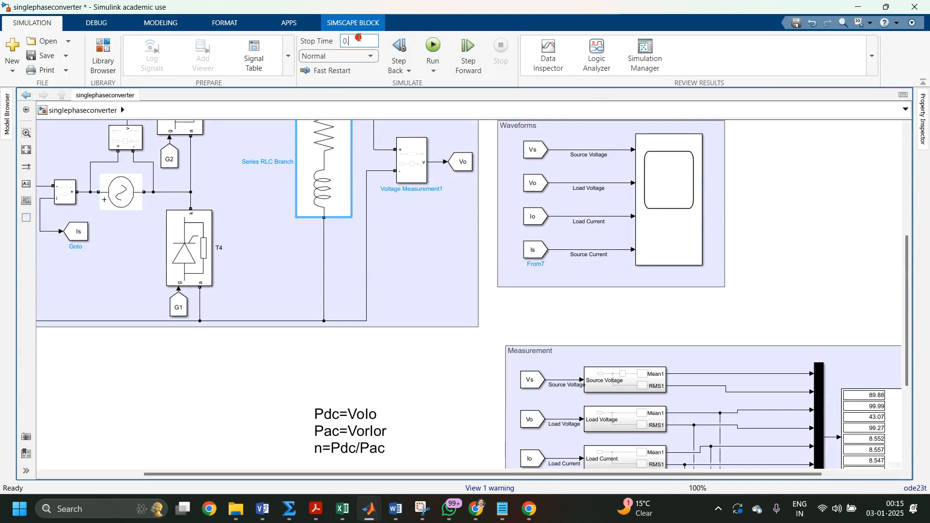
pyautogui.write('0.1')
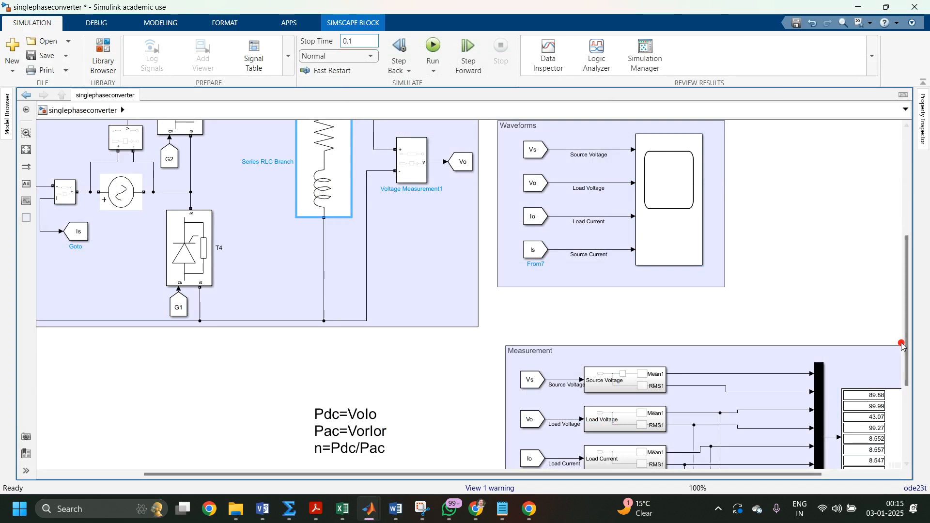
# Review the Measurement area's mean, RMS, power and efficiency displays, and check the load voltage waveform in the Scope
pyautogui.moveTo(908, 347); pyautogui.dragTo(908, 419)
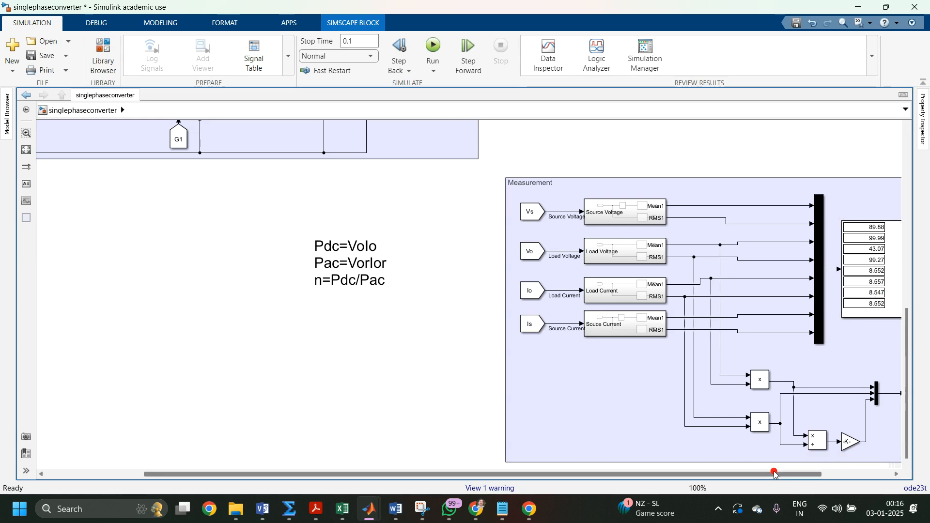
pyautogui.moveTo(772, 473); pyautogui.dragTo(915, 489)
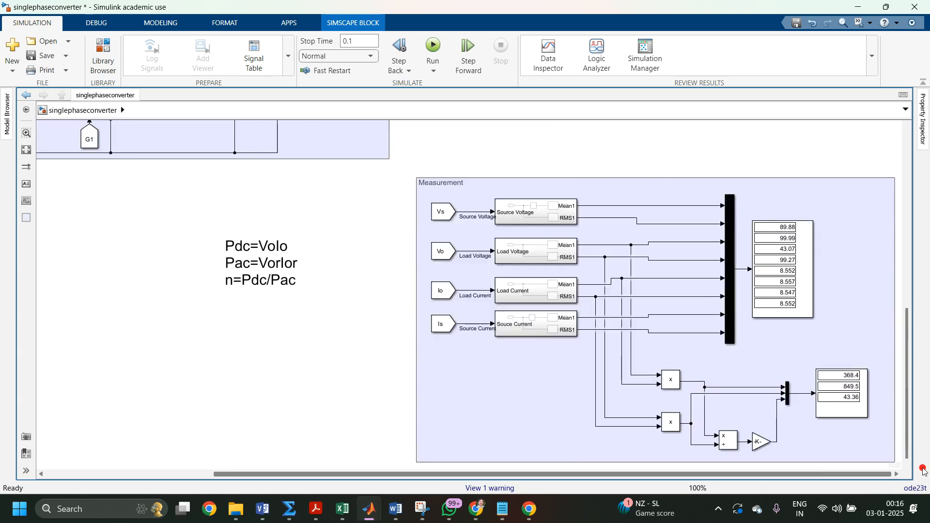
pyautogui.moveTo(924, 471); pyautogui.dragTo(910, 238)
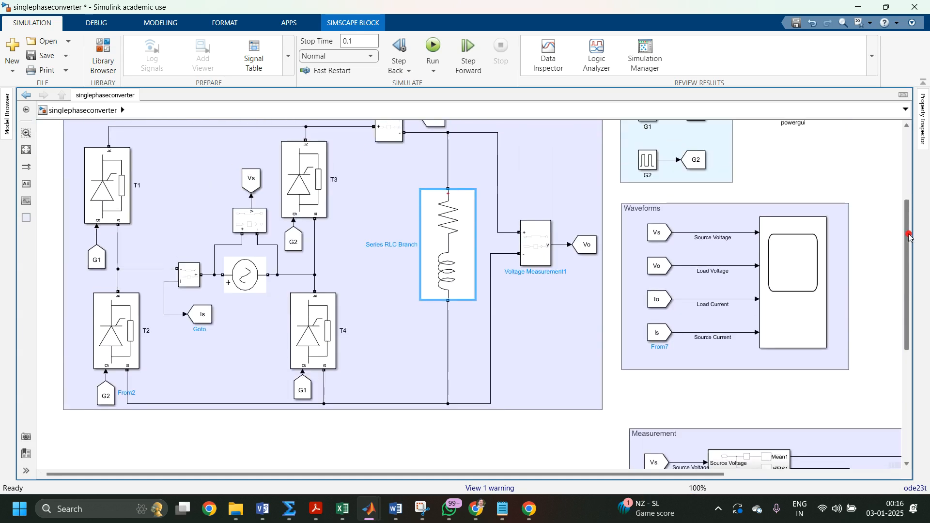
pyautogui.click(787, 263)
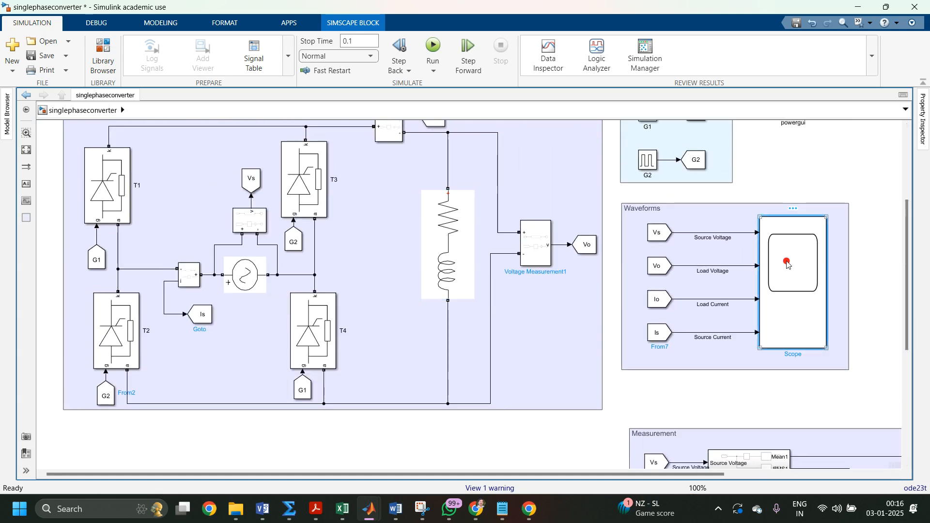
pyautogui.doubleClick(788, 263)
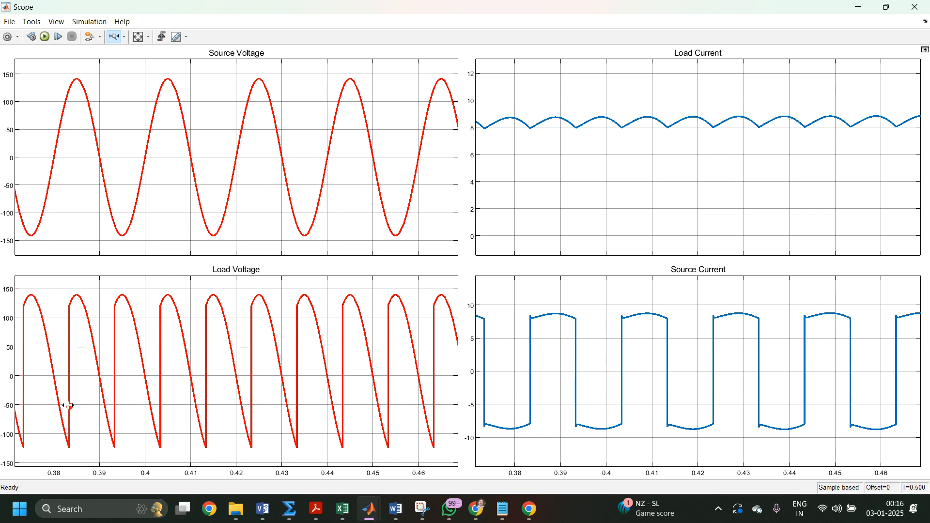
pyautogui.click(915, 7)
# Add a Specialized Power Systems Diode block between the thyristor bridge and the RL load, rotated vertically with its cathode facing up
pyautogui.doubleClick(387, 290)
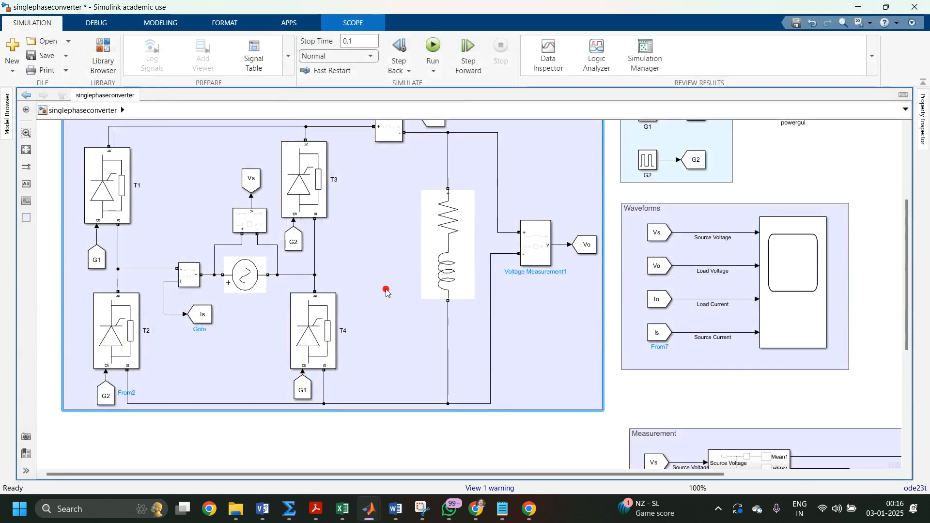
pyautogui.write('d')
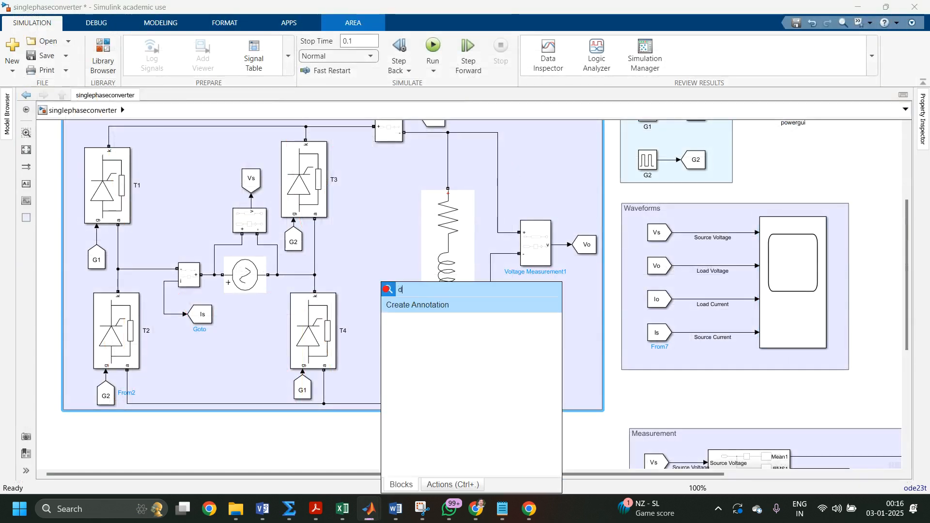
pyautogui.write('iode')
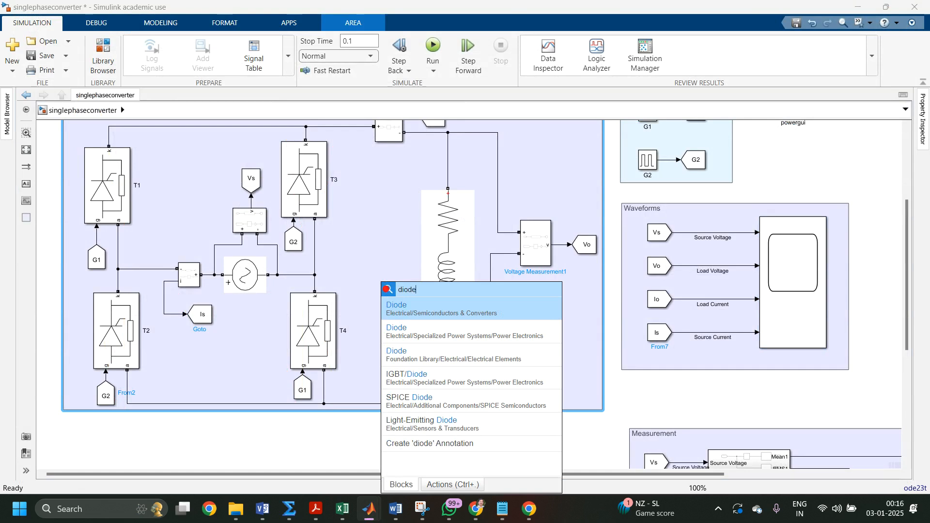
pyautogui.click(474, 336)
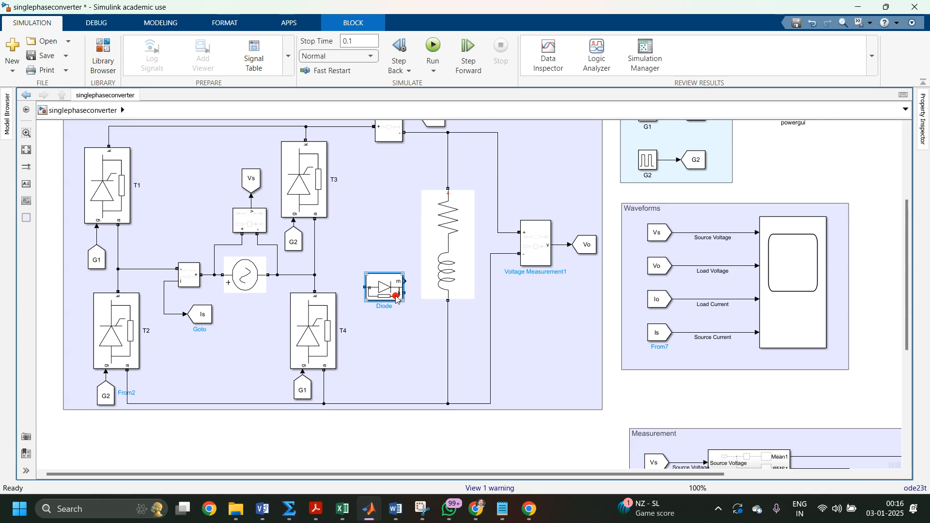
pyautogui.hotkey('ctrl', 'r')
pyautogui.hotkey('ctrl', 'r')
pyautogui.hotkey('ctrl', 'r')
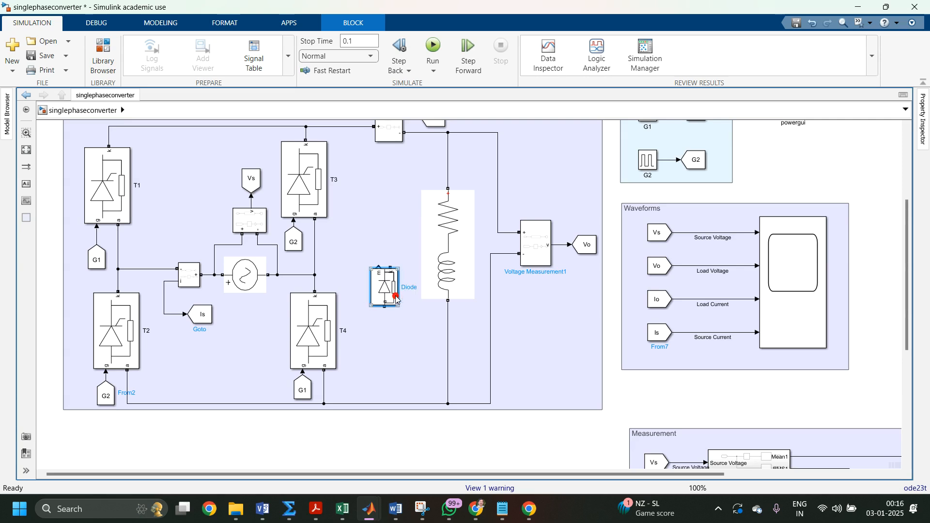
# Hide the measurement port of the new Diode block and accept its parameters
pyautogui.doubleClick(386, 289)
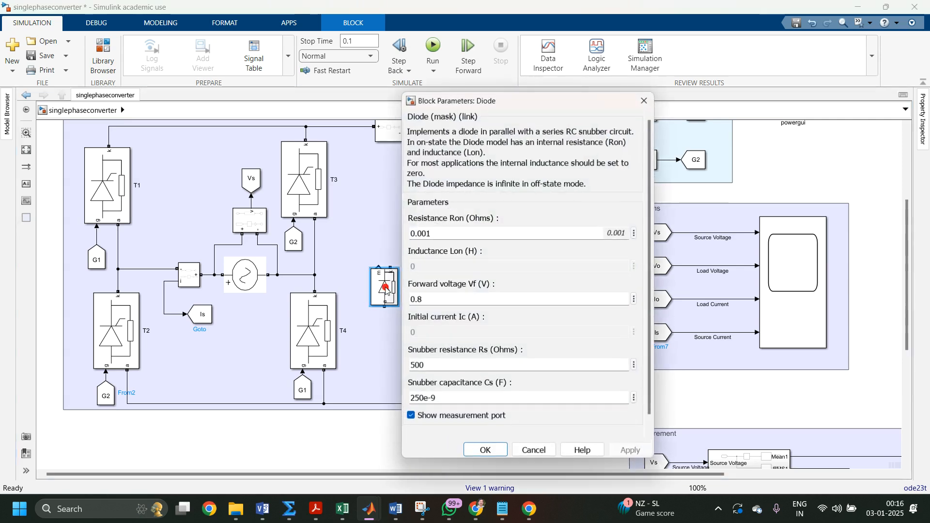
pyautogui.click(446, 413)
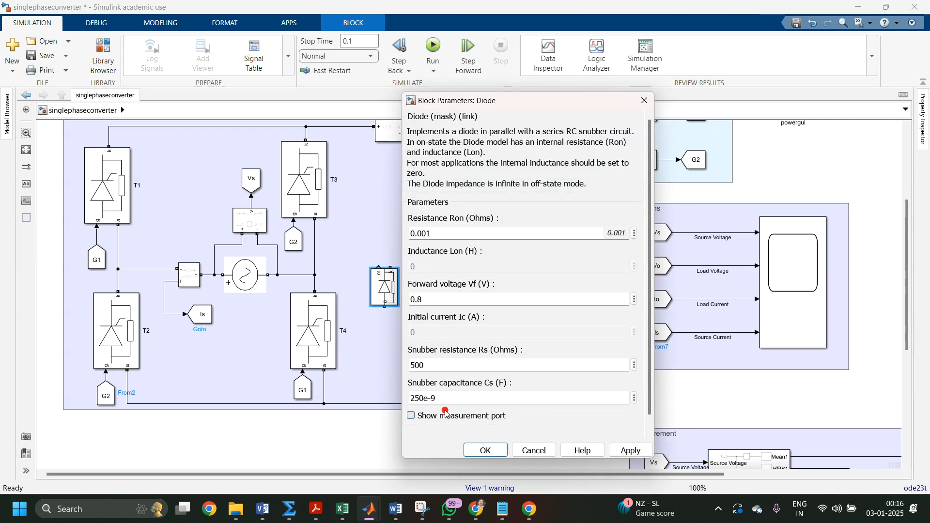
pyautogui.click(630, 451)
pyautogui.click(483, 451)
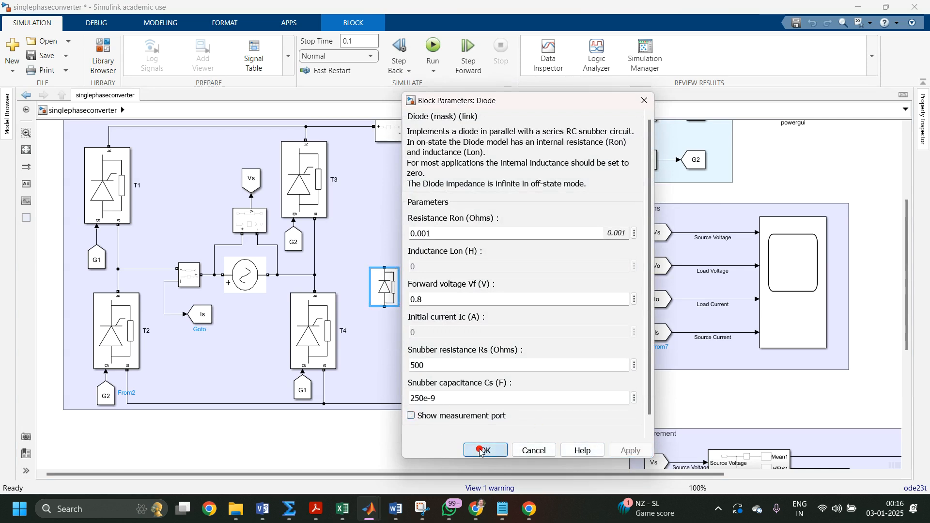
pyautogui.moveTo(386, 265); pyautogui.dragTo(364, 162)
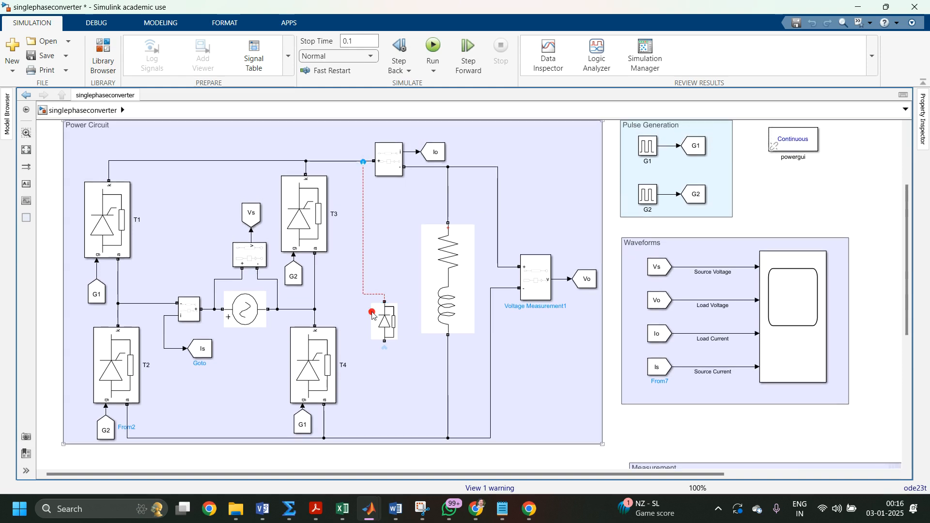
pyautogui.click(364, 248)
pyautogui.press('Delete')
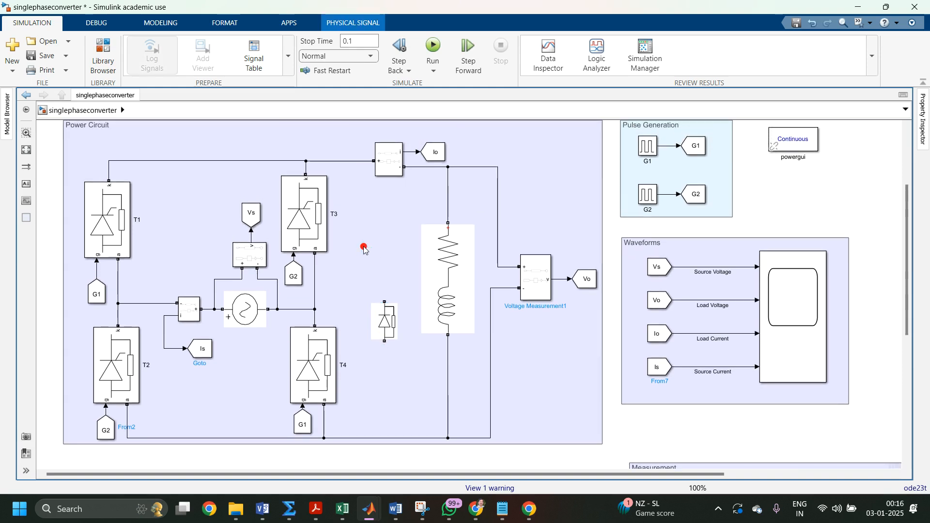
# Connect the diode between the upper and lower output rails, moving the load current measurement toward the load to straighten the wiring
pyautogui.moveTo(384, 298)
pyautogui.mouseDown()
pyautogui.moveTo(376, 167)
pyautogui.moveTo(344, 160)
pyautogui.moveTo(355, 161)
pyautogui.mouseUp()
pyautogui.moveTo(382, 336); pyautogui.dragTo(372, 437)
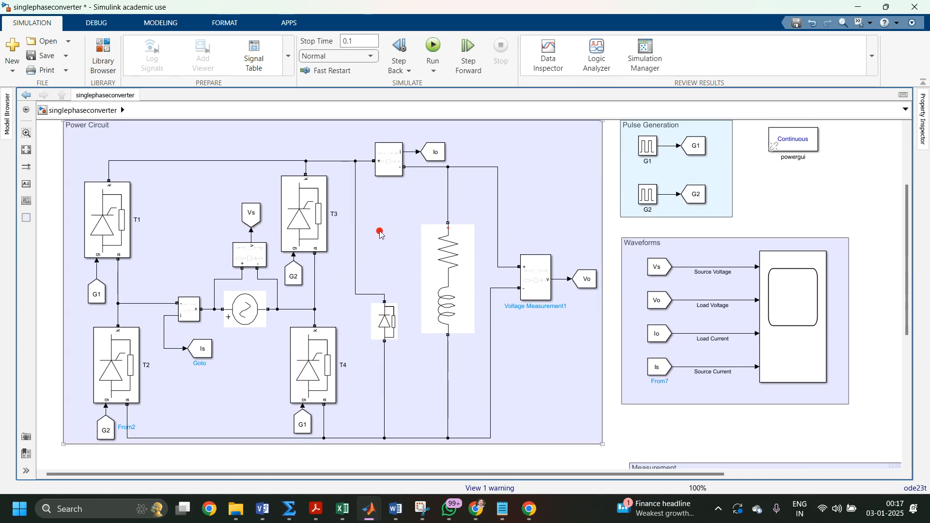
pyautogui.moveTo(395, 162); pyautogui.dragTo(418, 158)
pyautogui.click(418, 166)
pyautogui.moveTo(356, 187); pyautogui.dragTo(385, 186)
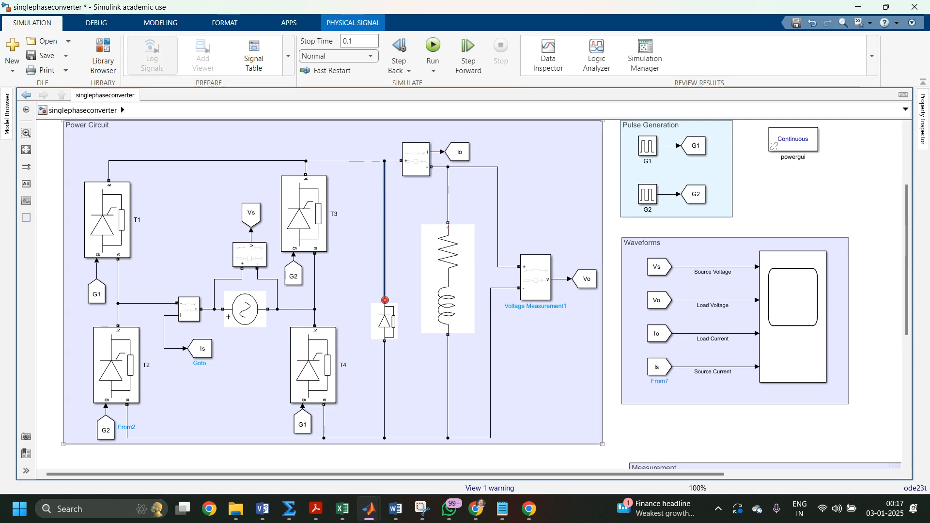
pyautogui.click(414, 362)
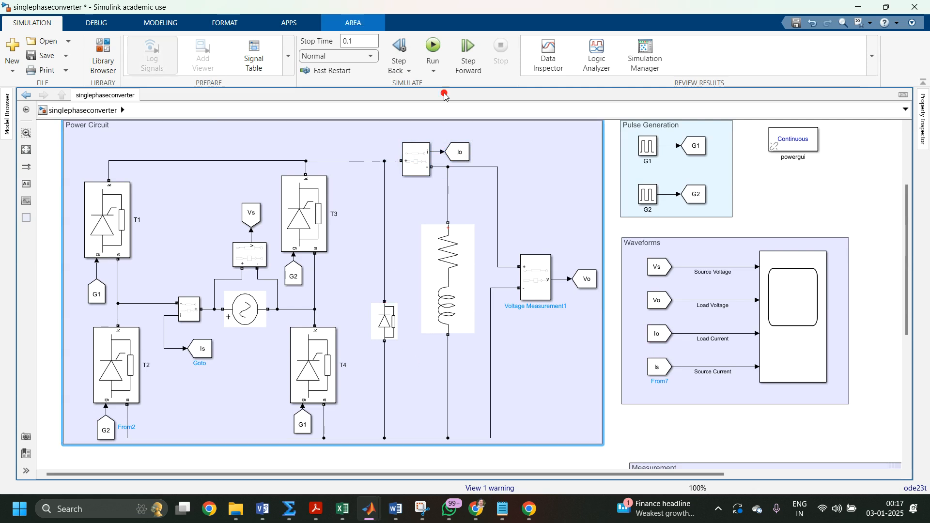
# Run the model with the freewheeling diode, fit the Scope axes to the waveforms, examine them and close the Scope
pyautogui.click(438, 45)
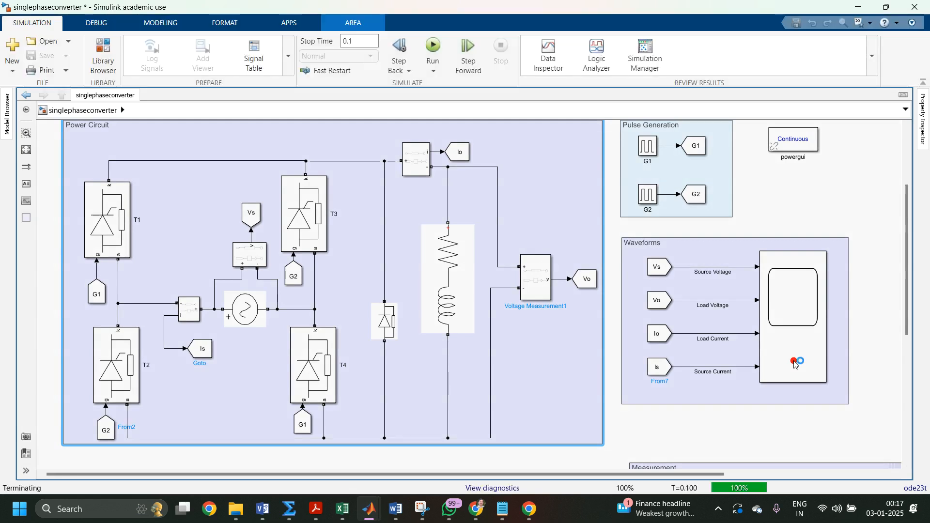
pyautogui.doubleClick(795, 363)
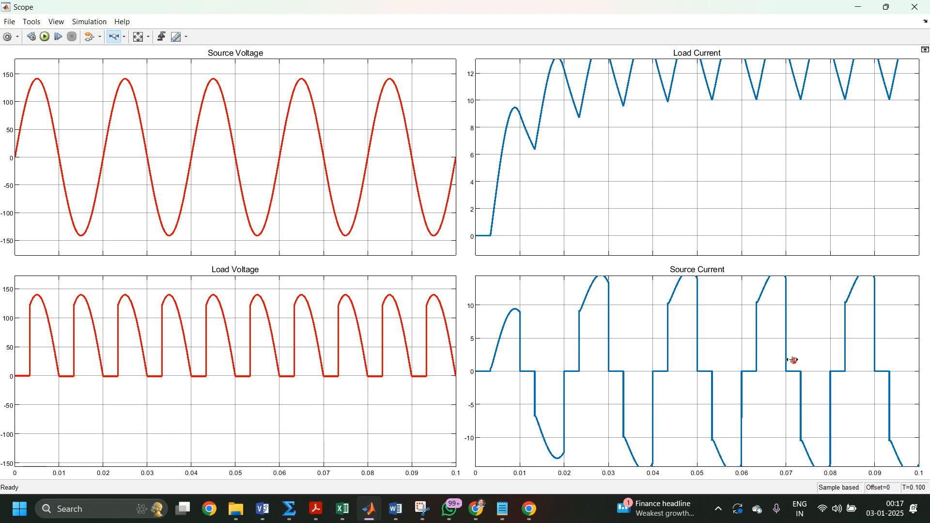
pyautogui.click(138, 39)
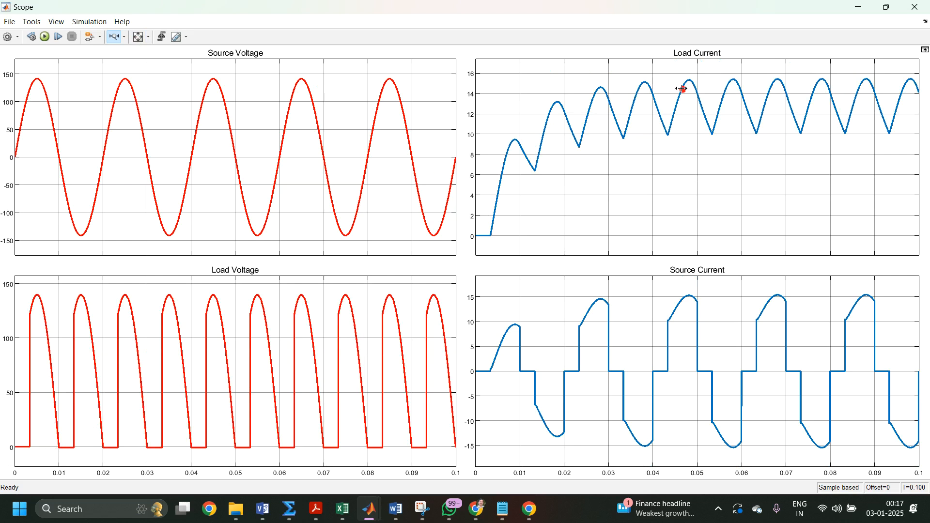
pyautogui.click(927, 10)
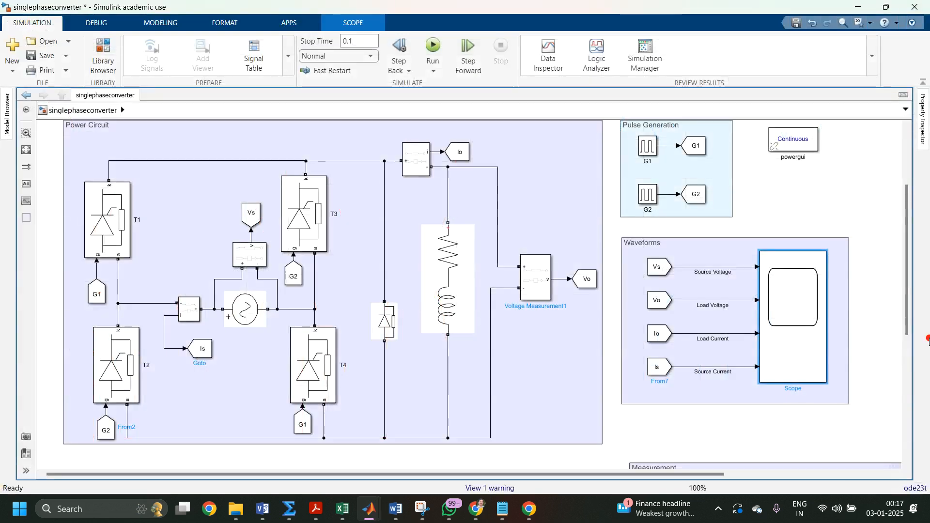
# Review the Measurement area's mean, RMS, power and efficiency displays for the freewheeling diode case
pyautogui.moveTo(911, 319); pyautogui.dragTo(910, 444)
pyautogui.moveTo(711, 475); pyautogui.dragTo(875, 475)
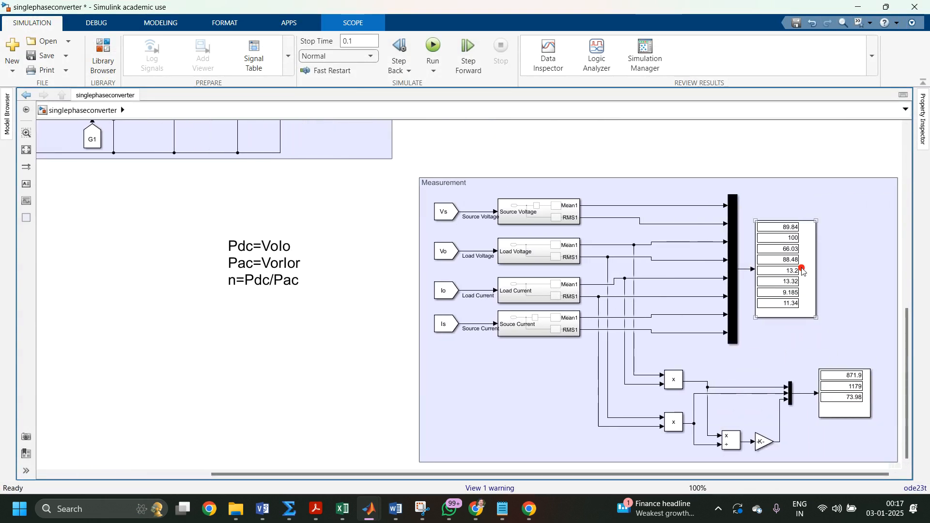
pyautogui.click(789, 262)
pyautogui.click(861, 402)
pyautogui.click(905, 438)
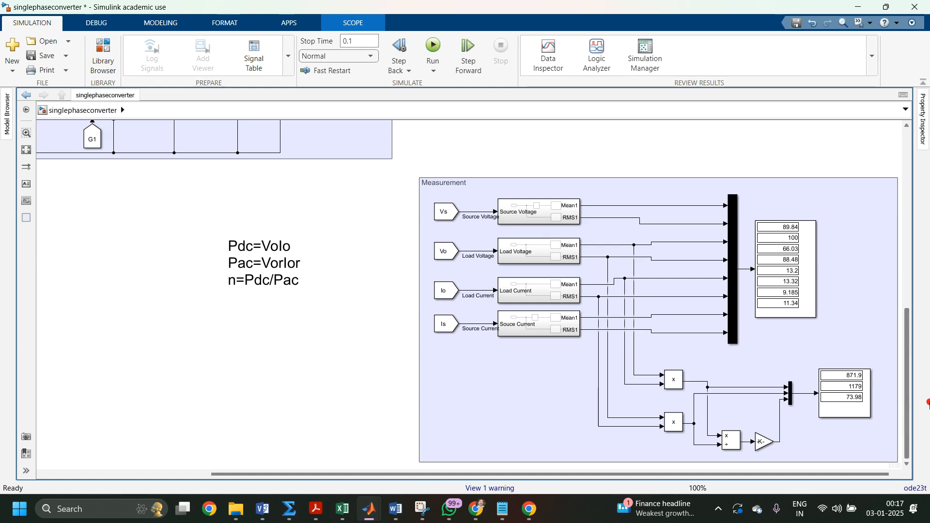
# Set the inductance of the Series RLC Branch load to 1000e-3 H
pyautogui.moveTo(909, 366); pyautogui.dragTo(879, 202)
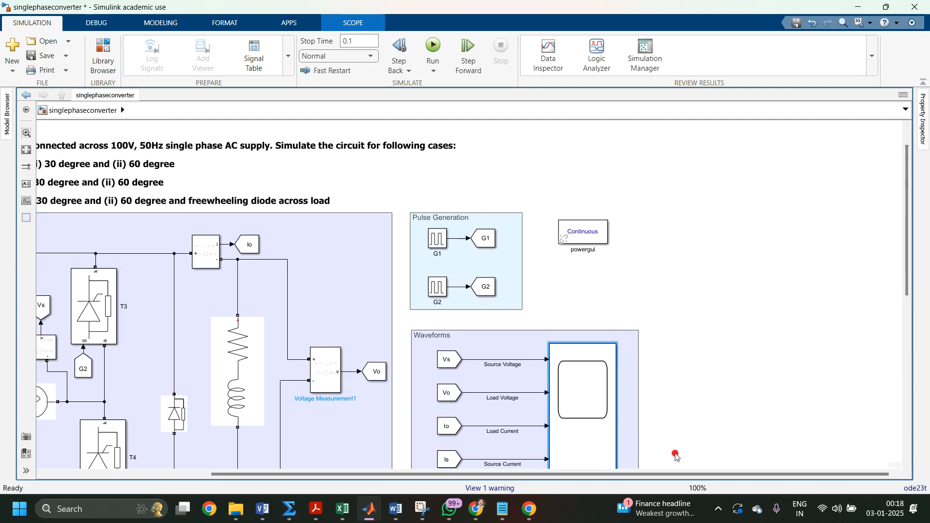
pyautogui.moveTo(657, 474); pyautogui.dragTo(468, 410)
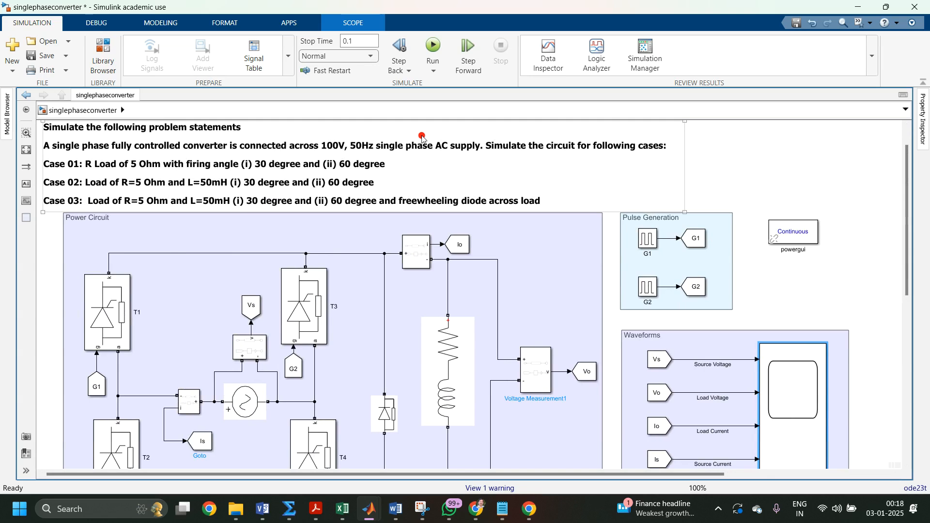
pyautogui.click(295, 297)
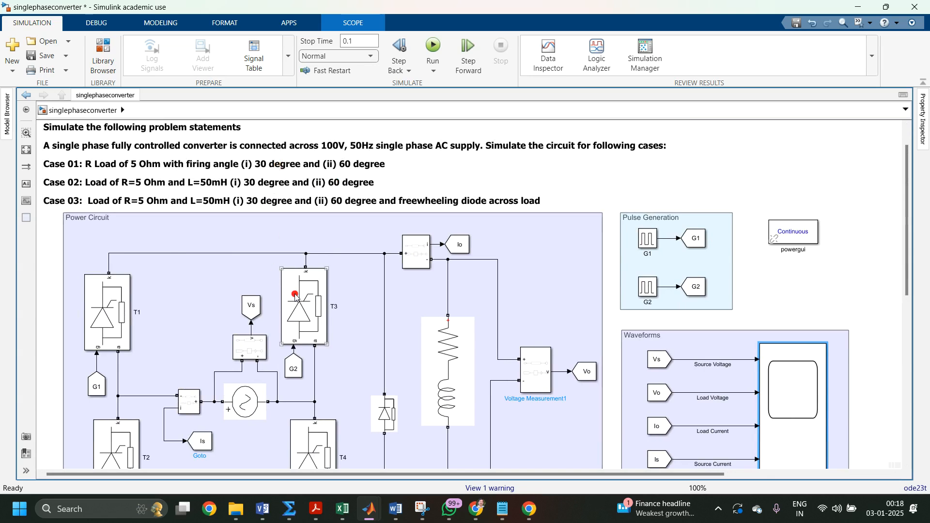
pyautogui.click(441, 401)
pyautogui.doubleClick(441, 400)
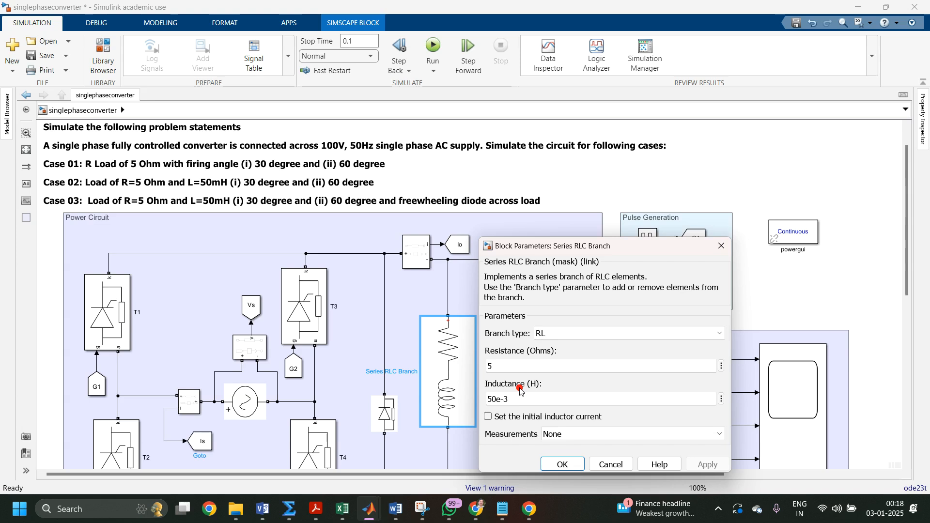
pyautogui.tripleClick(492, 402)
pyautogui.click(492, 401)
pyautogui.press('BackSpace')
pyautogui.press('BackSpace')
pyautogui.write('1000')
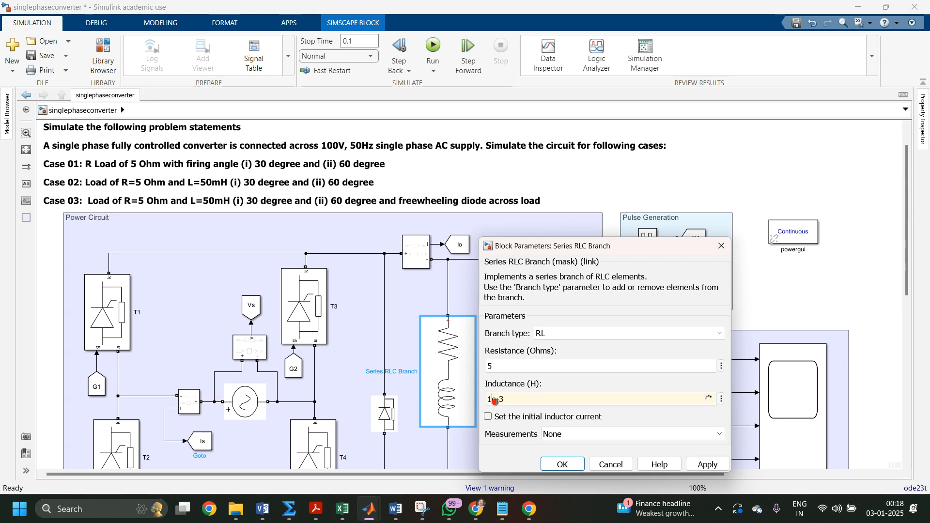
pyautogui.click(707, 466)
pyautogui.click(564, 465)
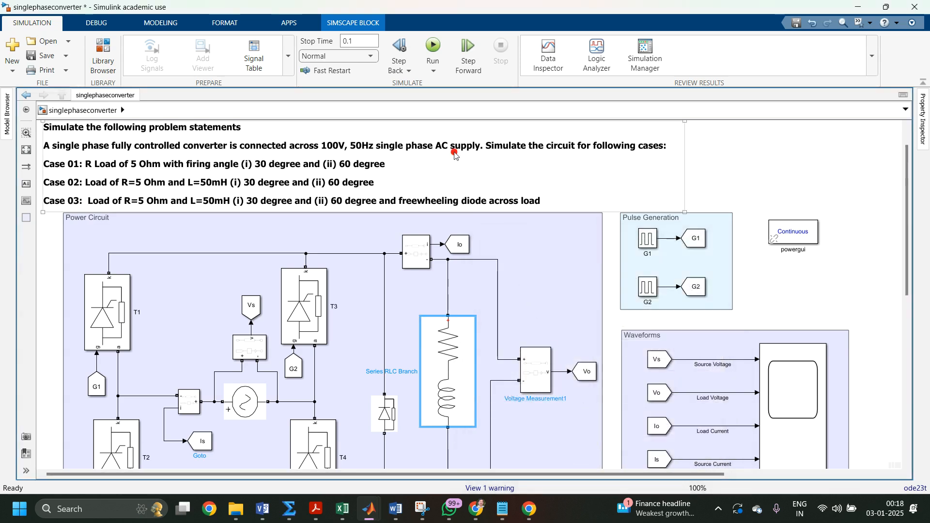
# Set the simulation stop time to 1, run the model and bring up the Scope waveforms
pyautogui.click(433, 49)
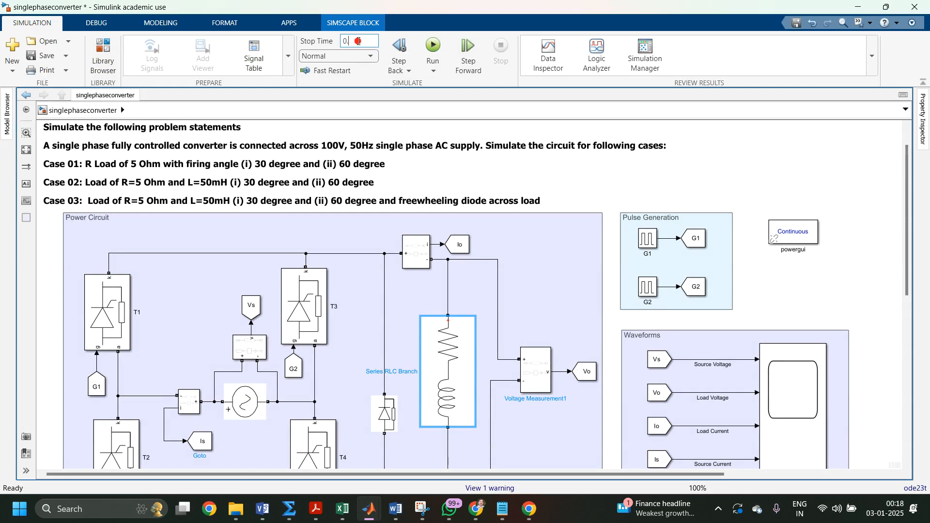
pyautogui.click(433, 47)
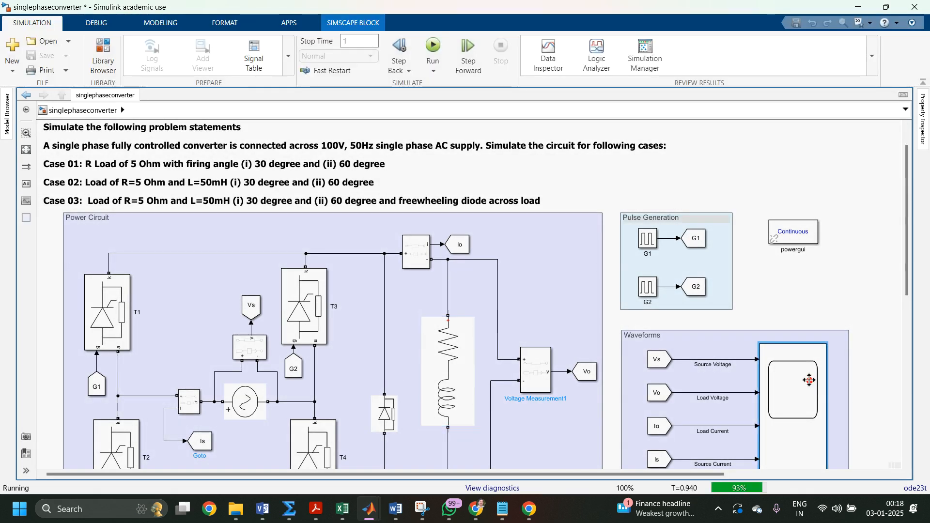
pyautogui.doubleClick(809, 381)
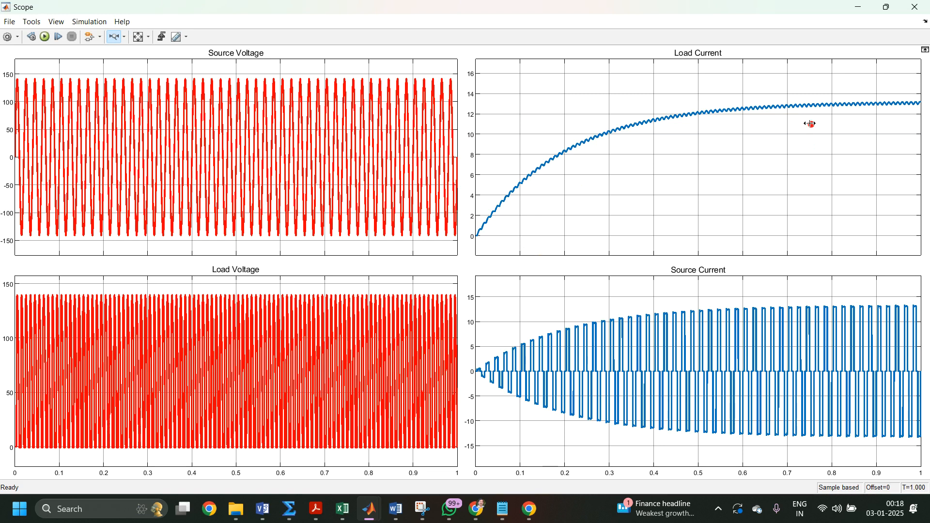
# Zoom the Scope's time axis to about 0.848 to 0.866 s, examine the load and source currents, and close the Scope
pyautogui.moveTo(815, 99); pyautogui.dragTo(873, 97)
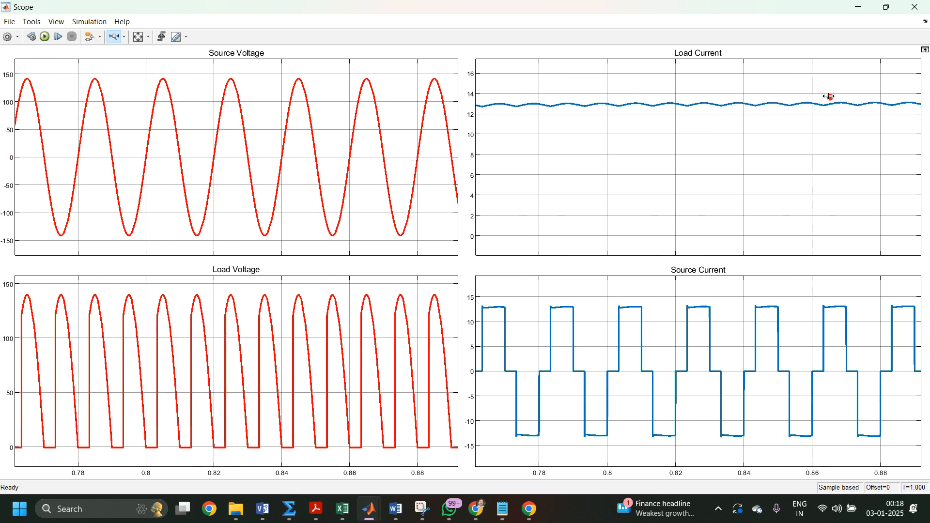
pyautogui.moveTo(771, 89); pyautogui.dragTo(833, 86)
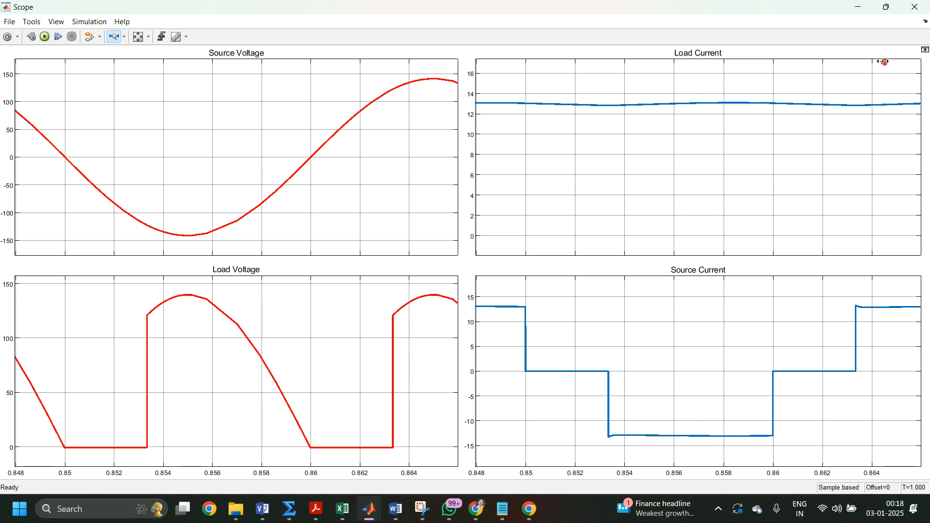
pyautogui.click(915, 6)
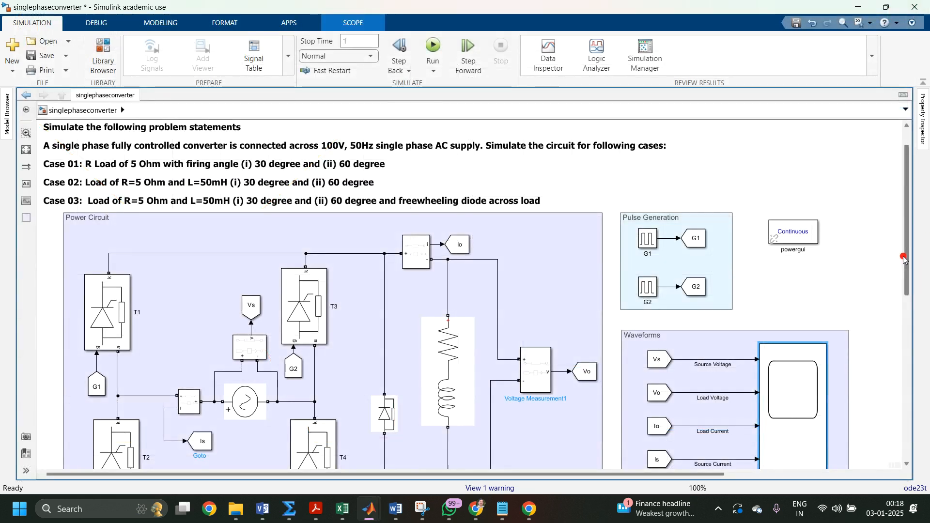
# Reopen the Scope and fit all four waveforms to the full simulation time range
pyautogui.doubleClick(776, 423)
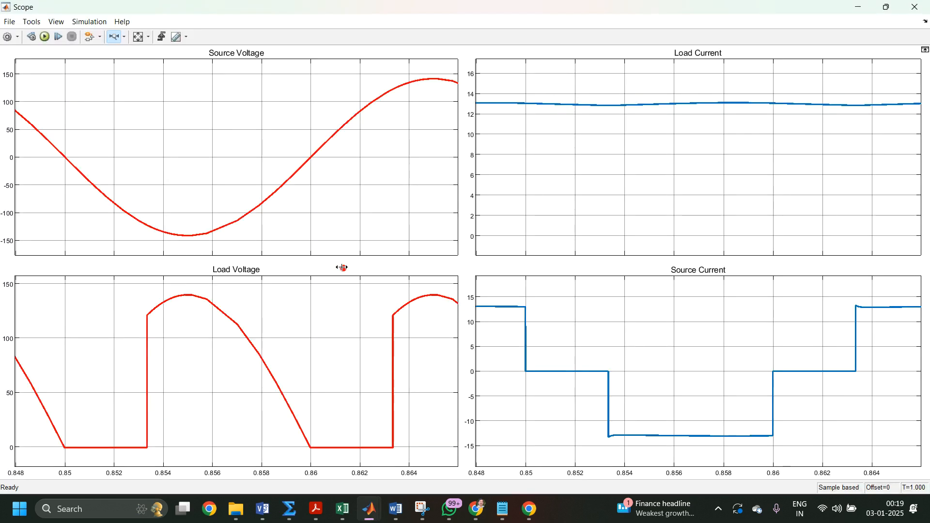
pyautogui.click(141, 39)
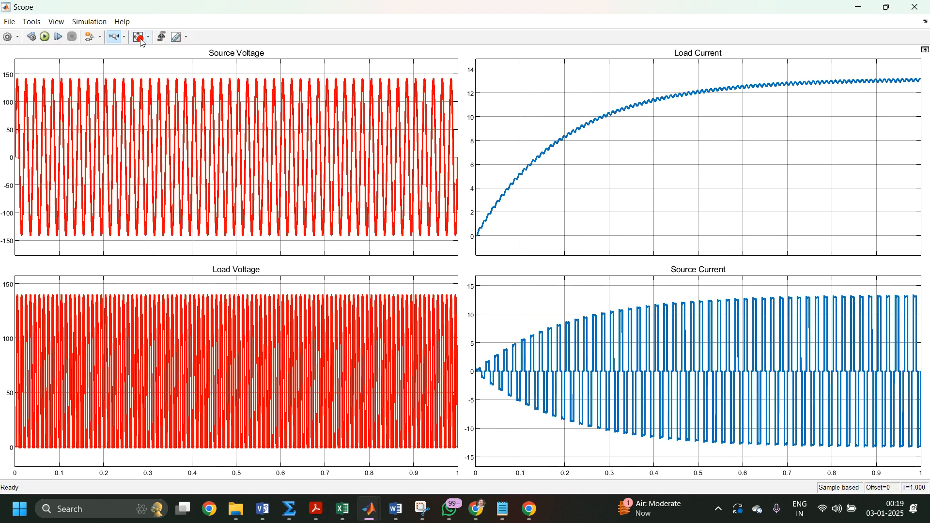
pyautogui.click(82, 24)
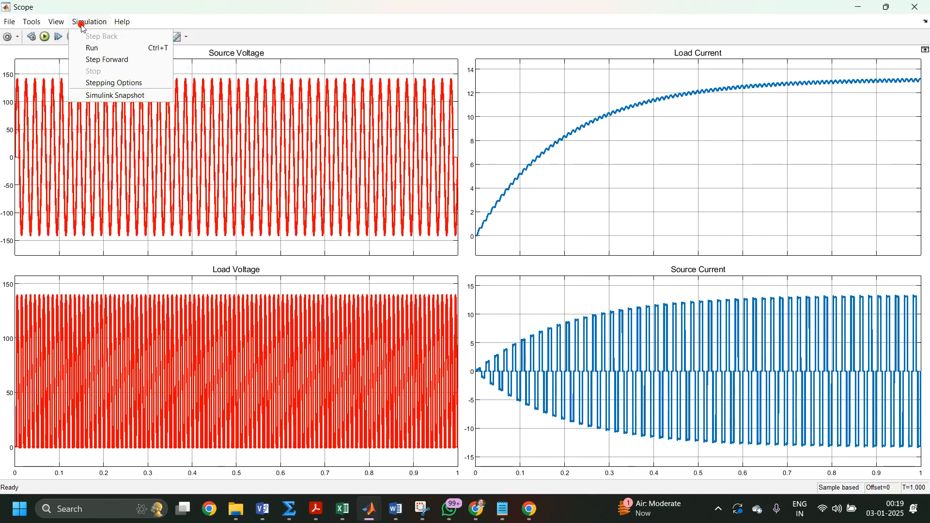
pyautogui.click(10, 22)
pyautogui.click(10, 22)
pyautogui.click(9, 22)
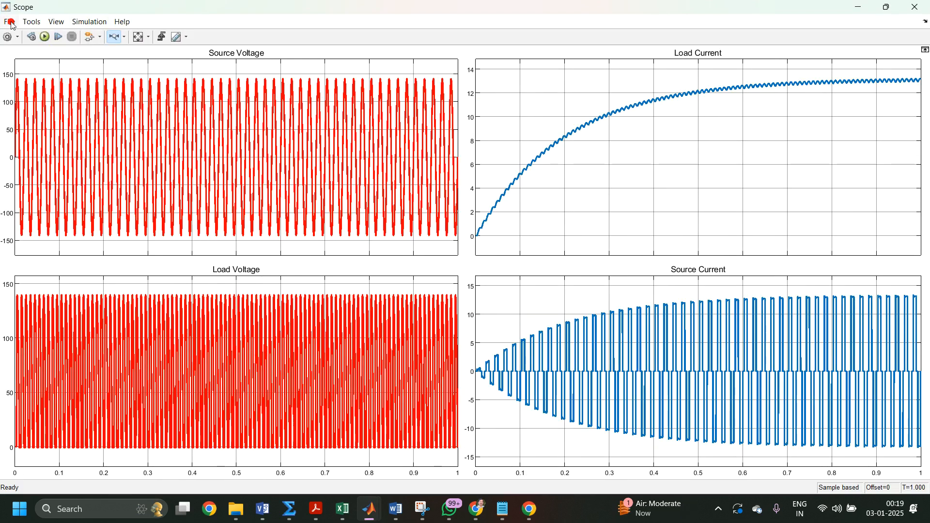
pyautogui.click(37, 24)
pyautogui.moveTo(57, 22)
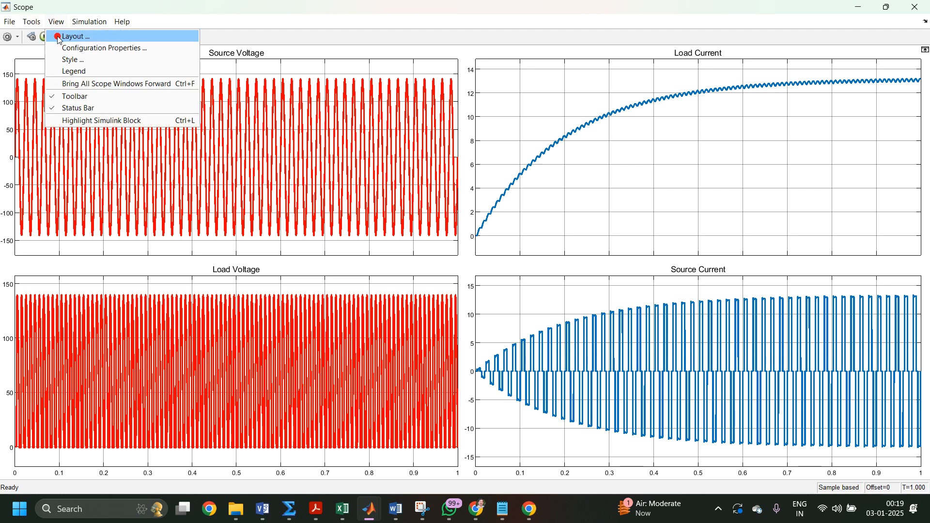
pyautogui.click(59, 39)
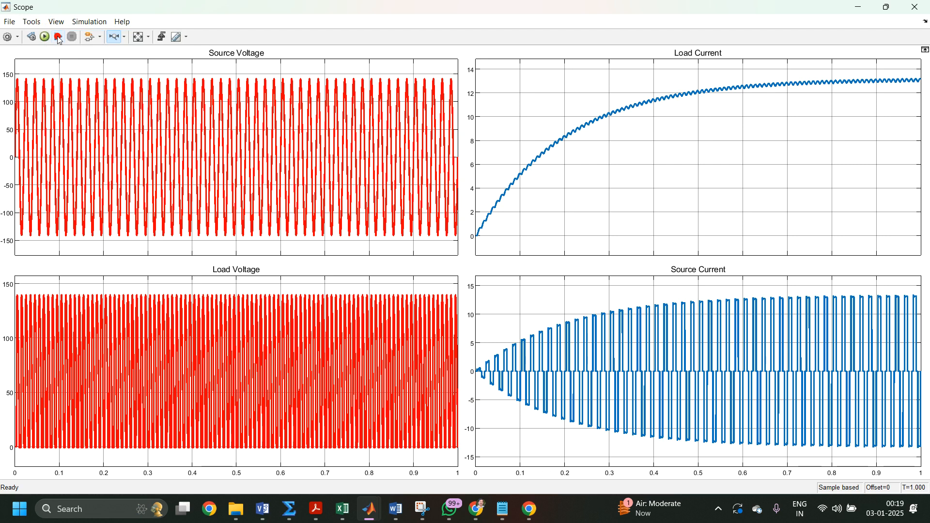
# Log the Scope data to the workspace as ScopeData in Structure With Time format, and minimize the Scope
pyautogui.click(7, 44)
pyautogui.click(7, 37)
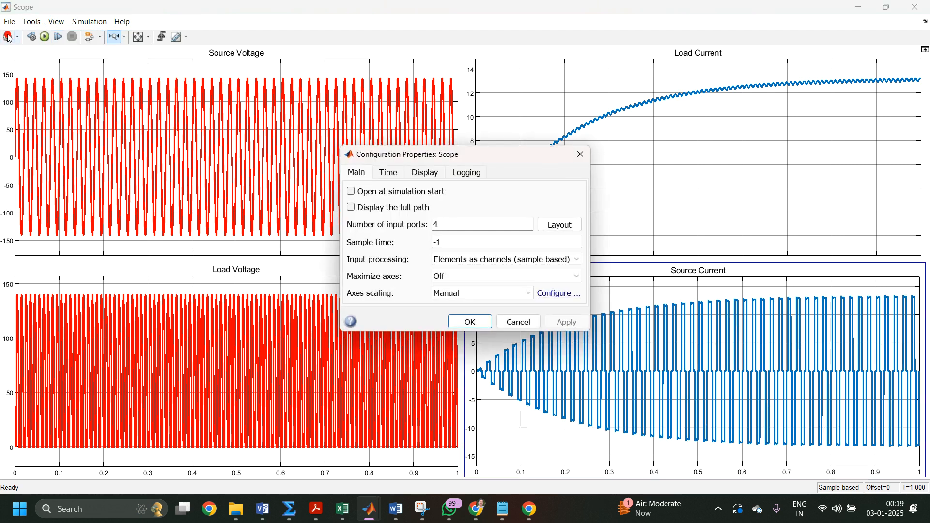
pyautogui.click(468, 174)
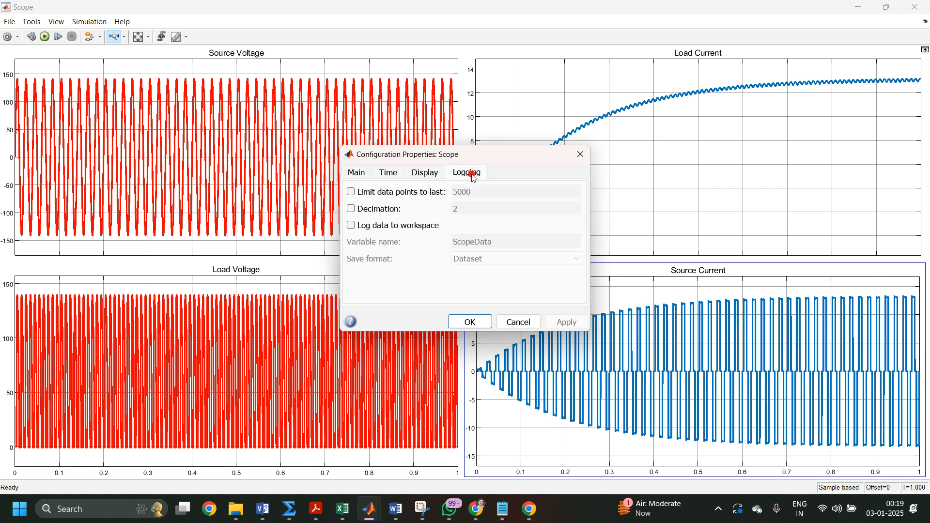
pyautogui.click(384, 230)
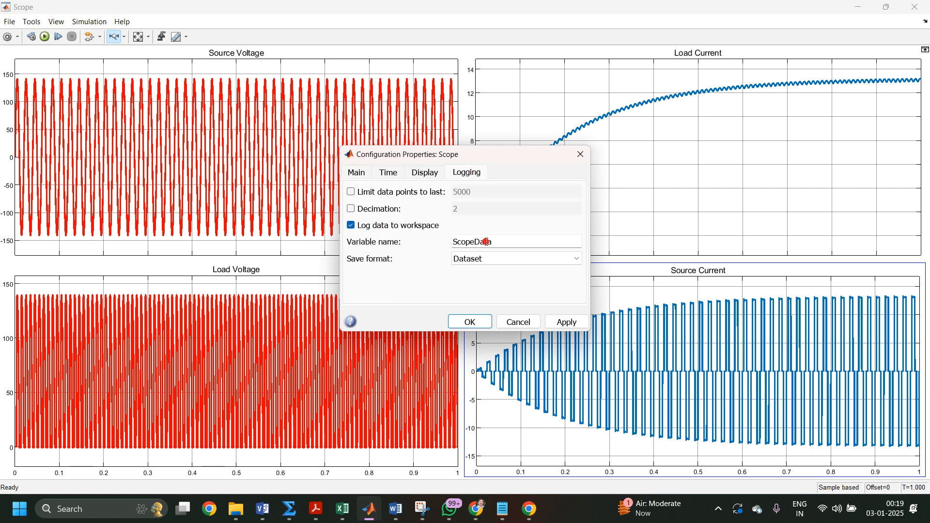
pyautogui.click(492, 257)
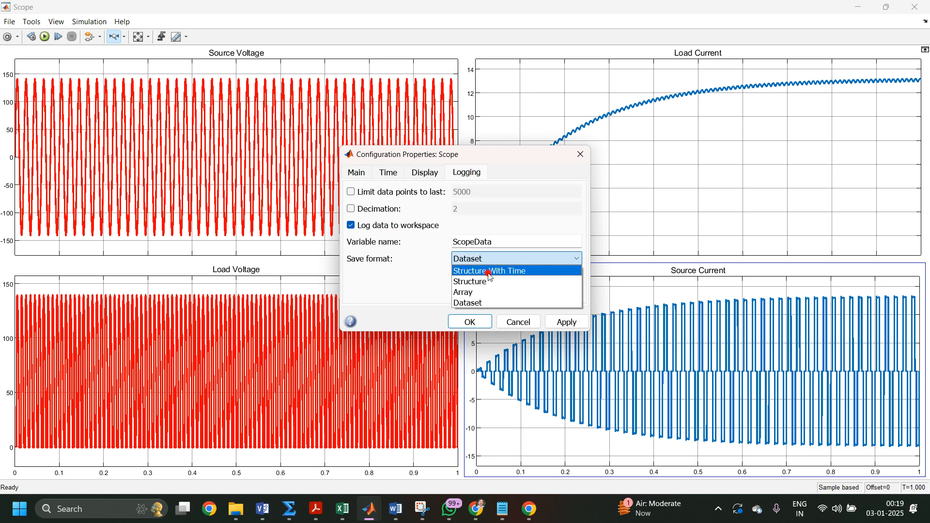
pyautogui.click(489, 271)
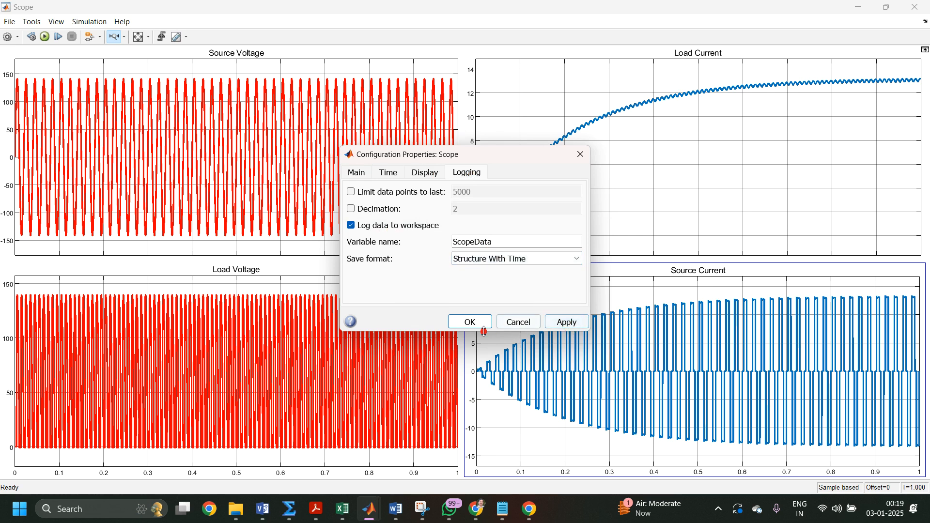
pyautogui.click(469, 320)
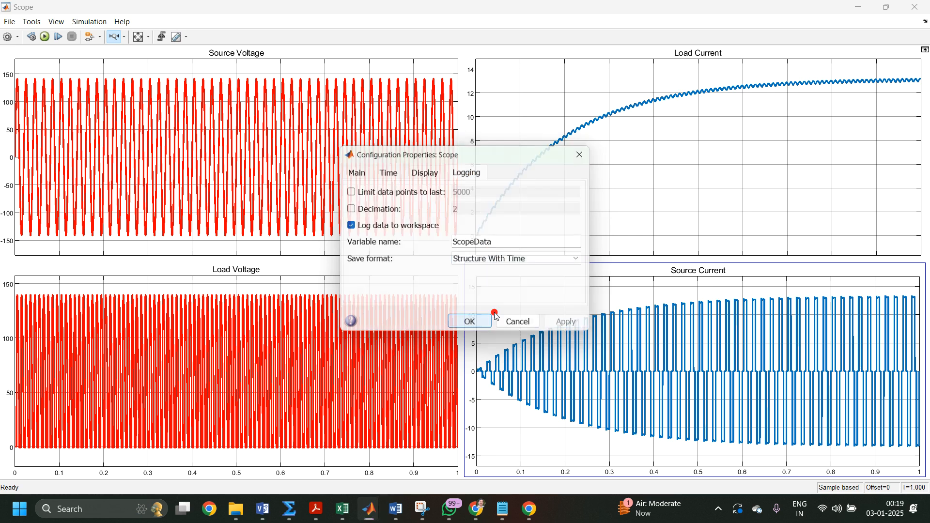
pyautogui.click(862, 8)
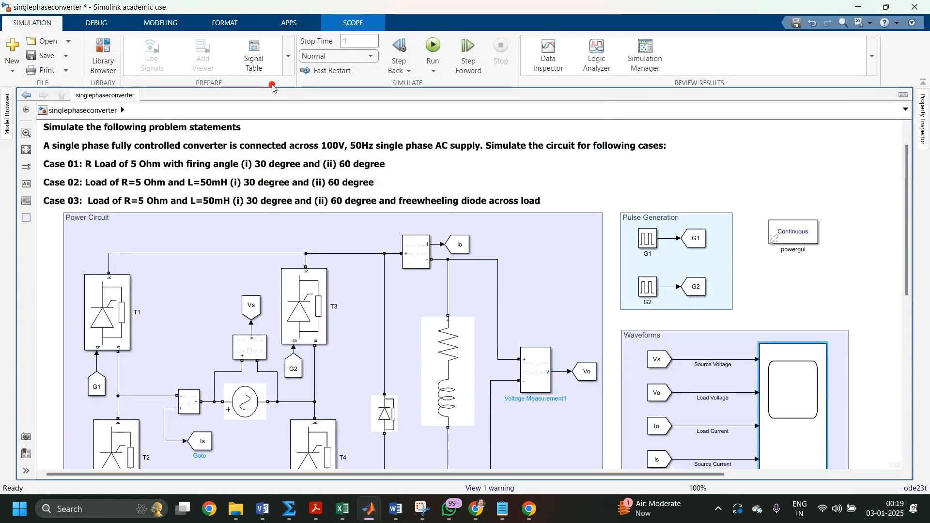
pyautogui.click(347, 27)
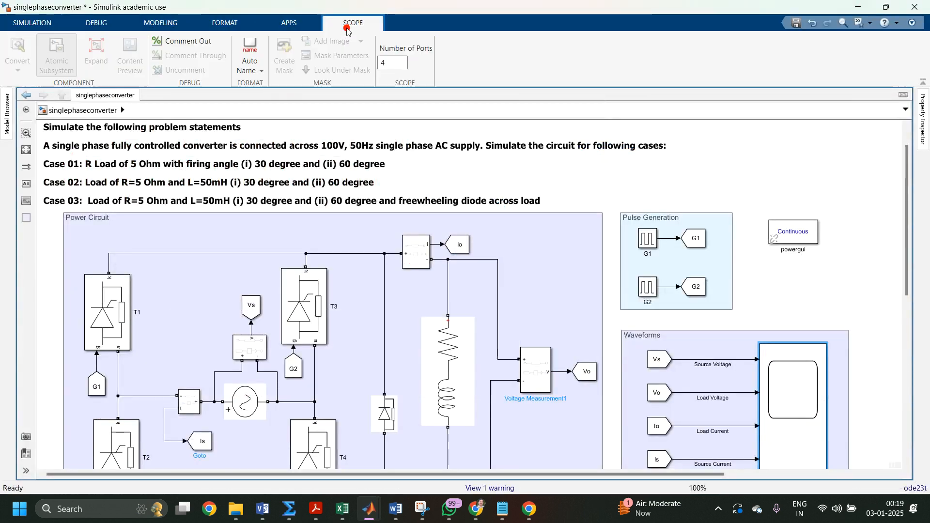
pyautogui.click(289, 26)
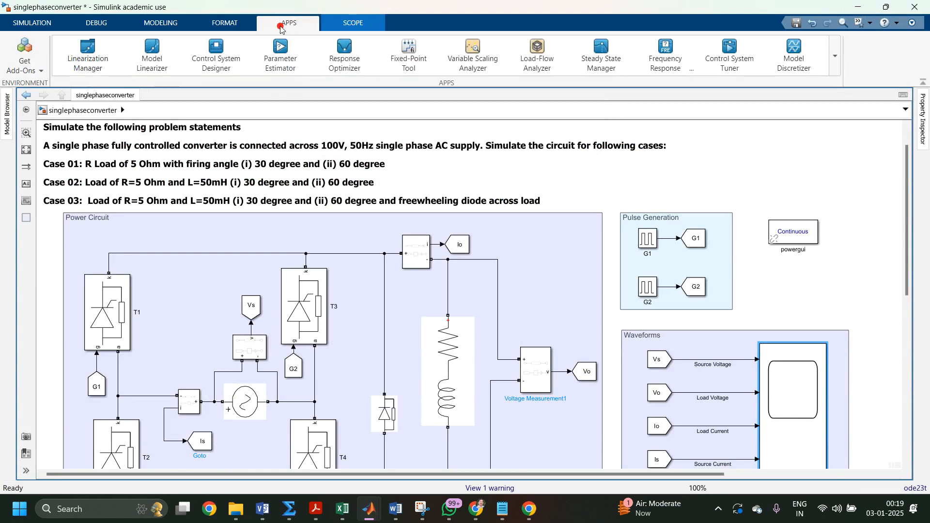
pyautogui.click(210, 30)
pyautogui.click(158, 25)
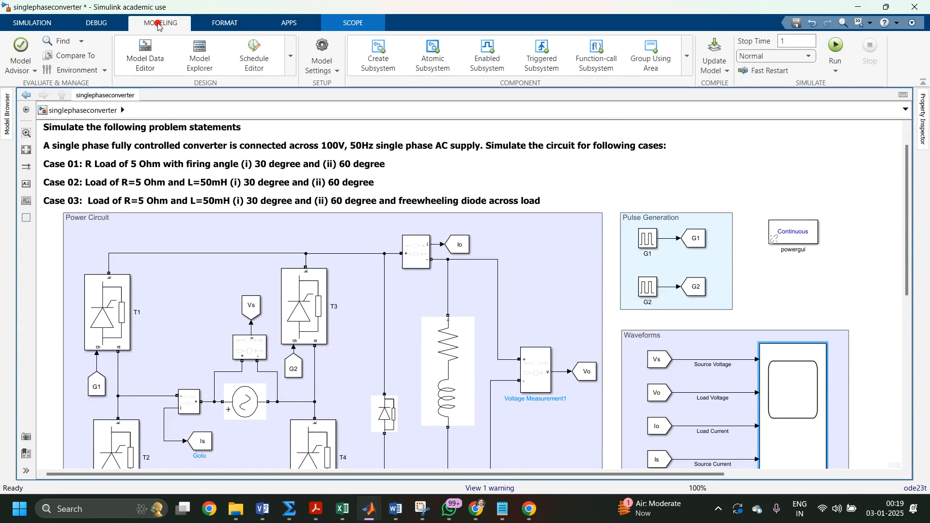
pyautogui.click(103, 25)
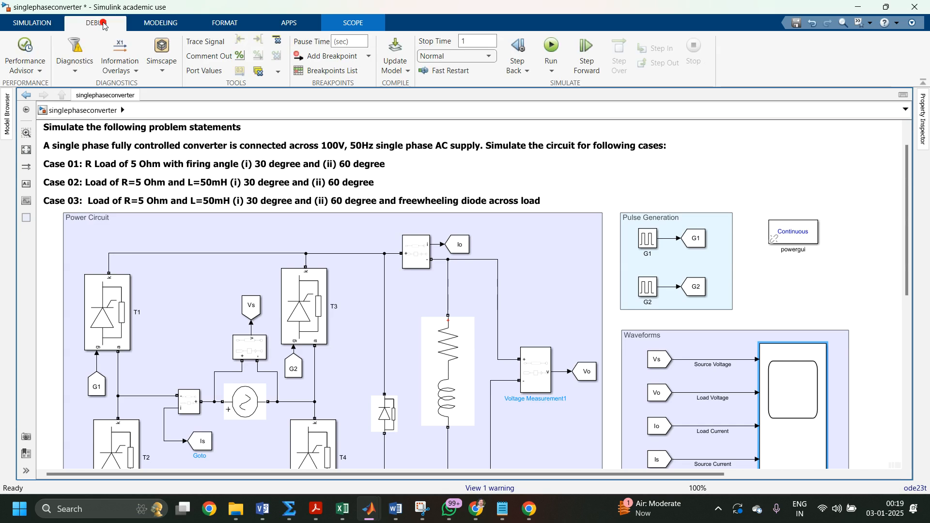
# Disable Single simulation output in the model's Data Import/Export configuration parameters and apply the change
pyautogui.click(167, 29)
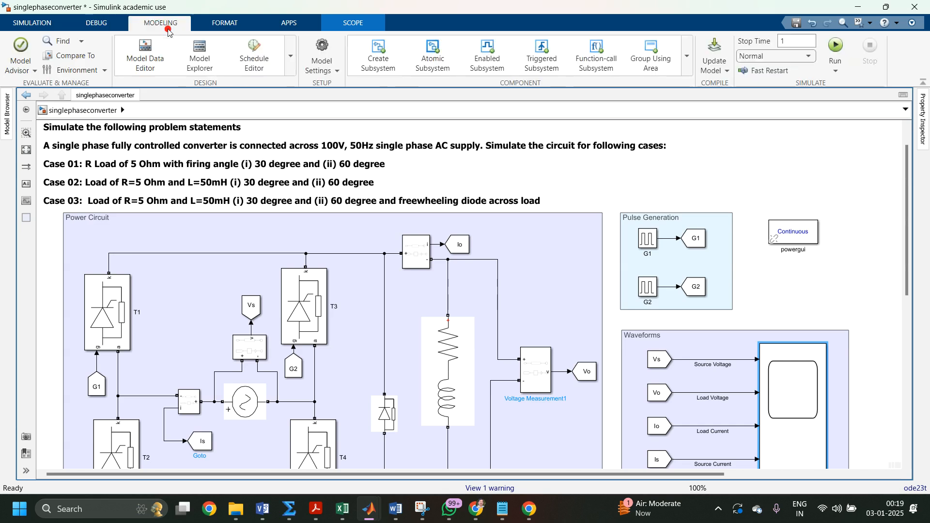
pyautogui.click(335, 74)
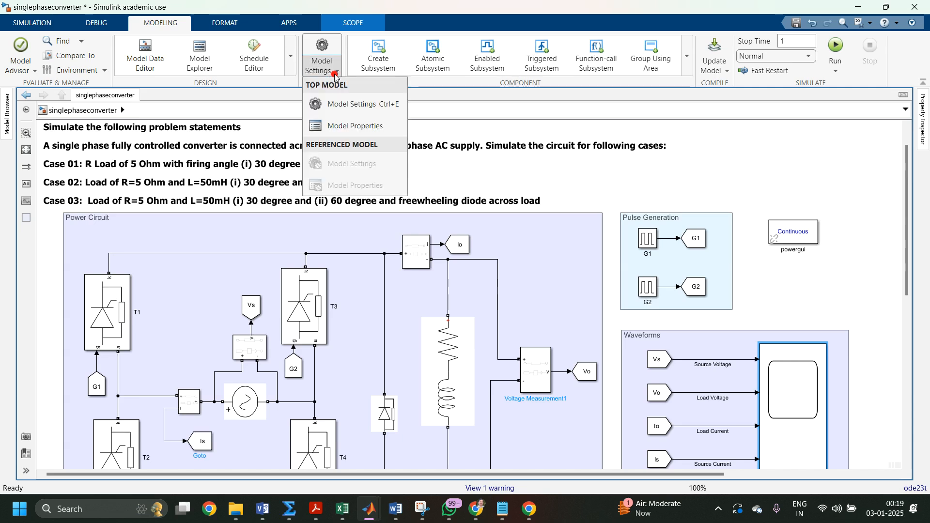
pyautogui.click(342, 104)
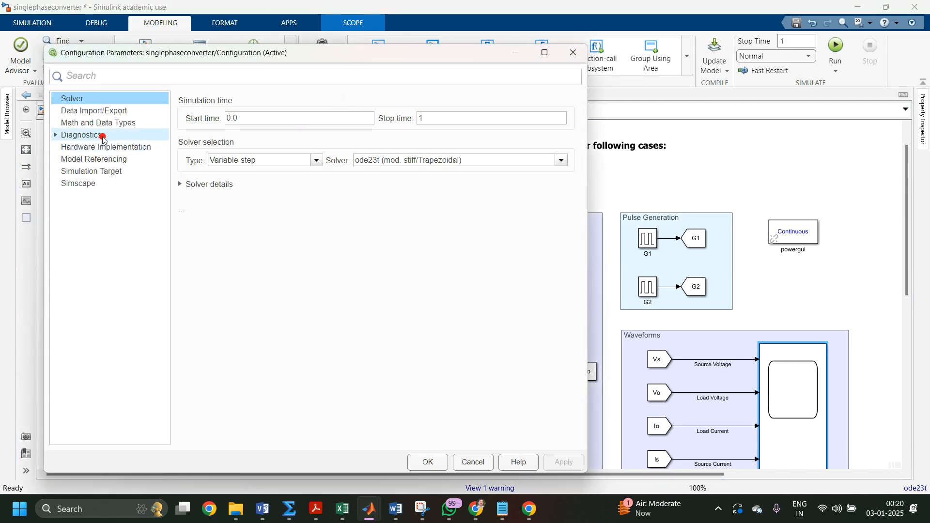
pyautogui.click(92, 112)
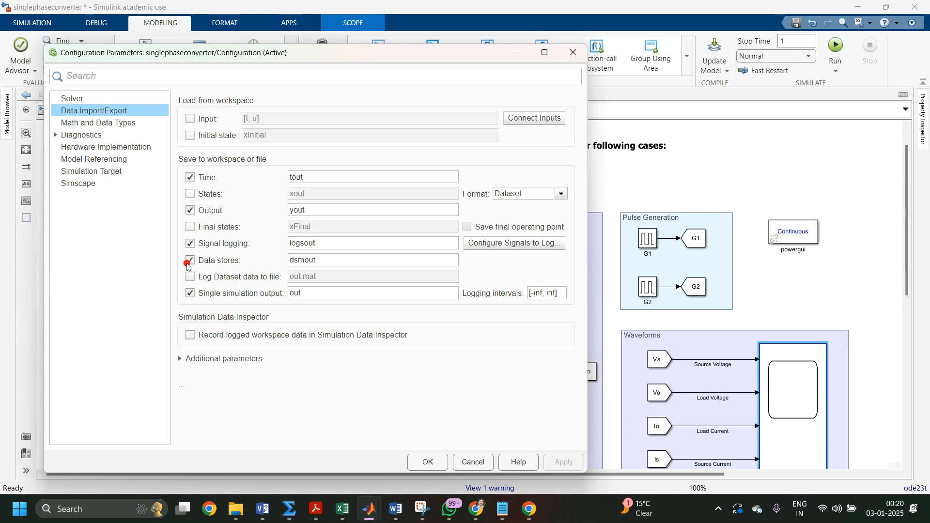
pyautogui.click(190, 293)
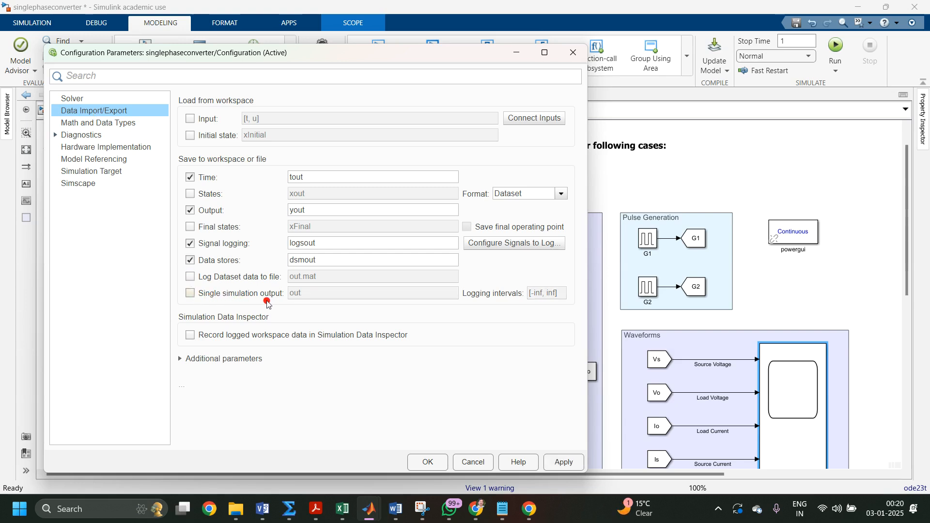
pyautogui.click(549, 461)
pyautogui.click(426, 461)
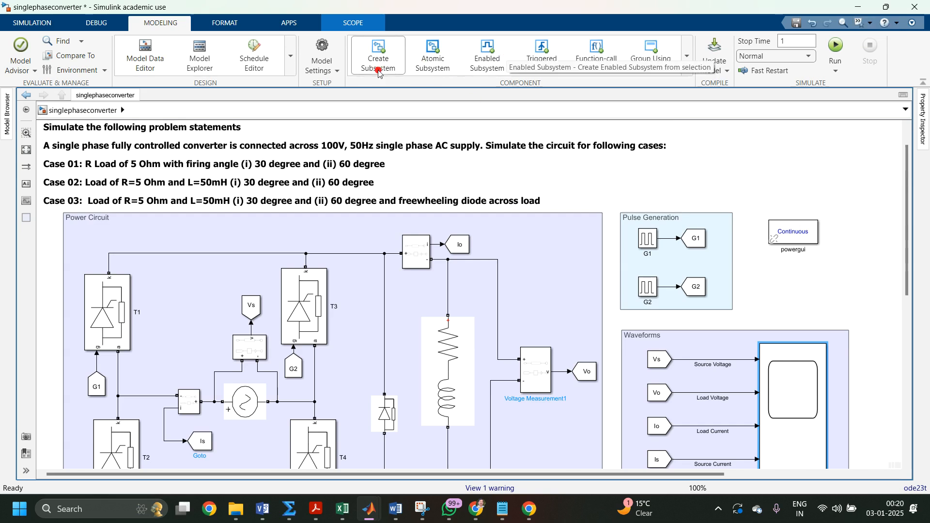
# Run the simulation, launch the FFT Analyzer from the powergui block and enlarge its window
pyautogui.click(32, 22)
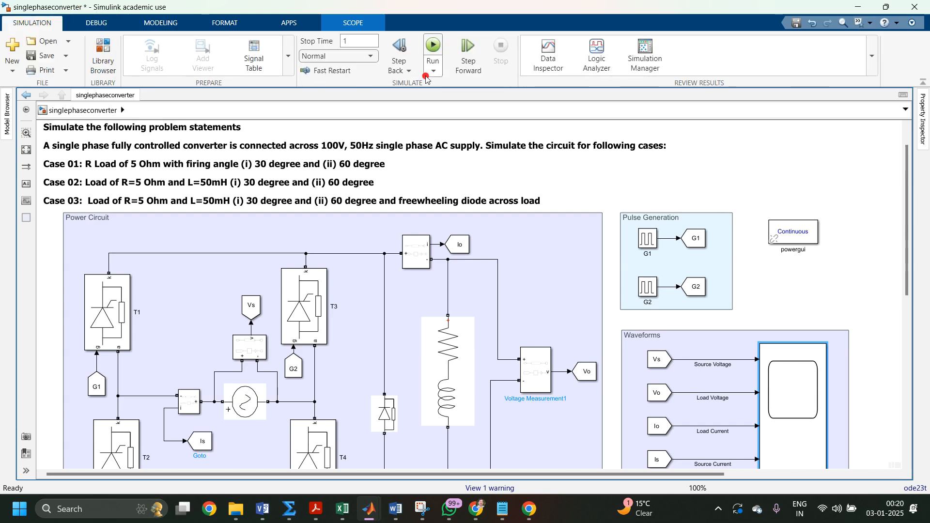
pyautogui.click(434, 46)
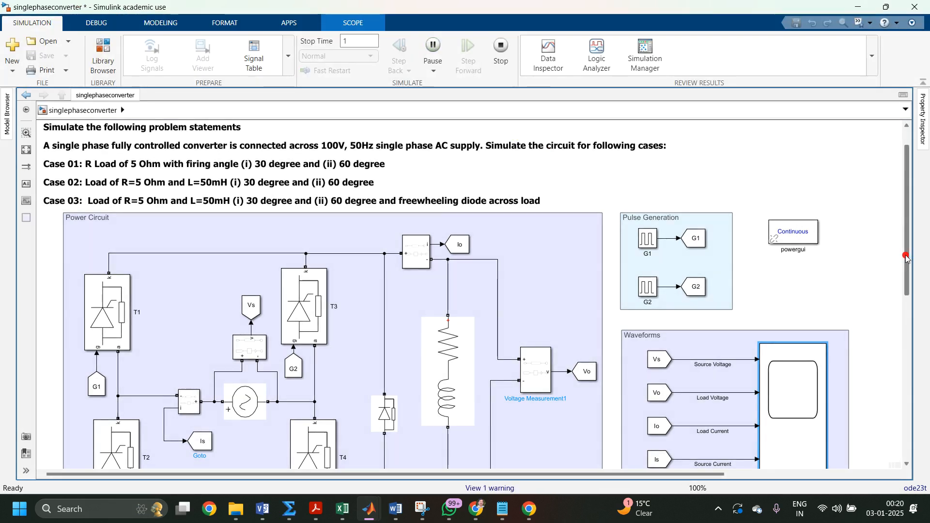
pyautogui.moveTo(907, 258); pyautogui.dragTo(916, 196)
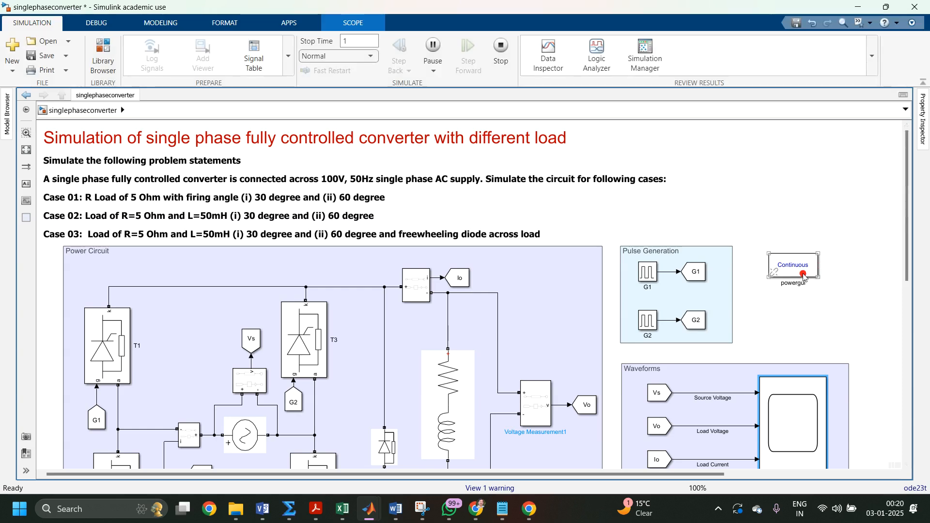
pyautogui.click(804, 276)
pyautogui.doubleClick(804, 276)
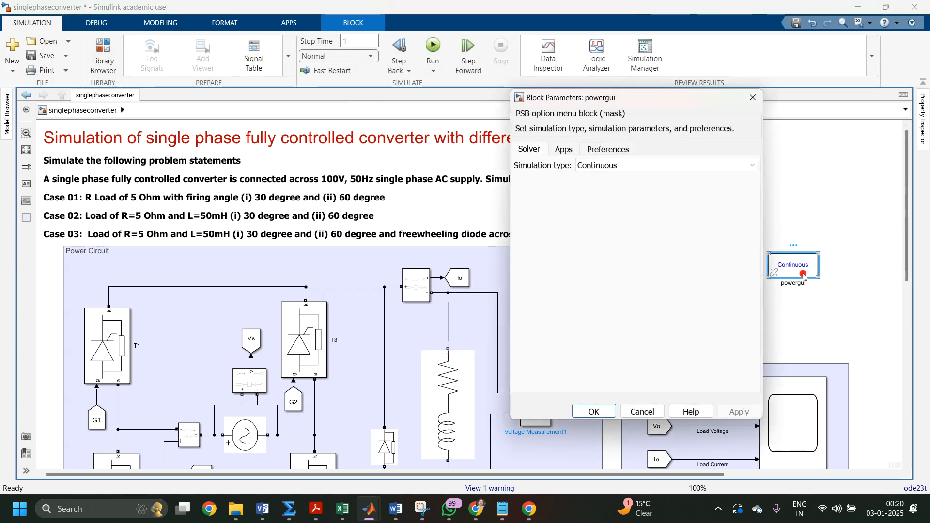
pyautogui.click(562, 149)
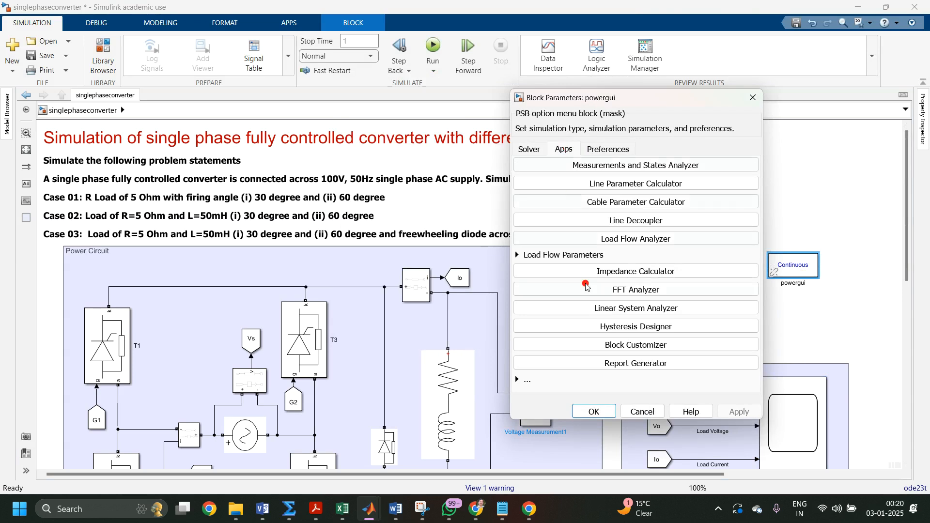
pyautogui.click(604, 291)
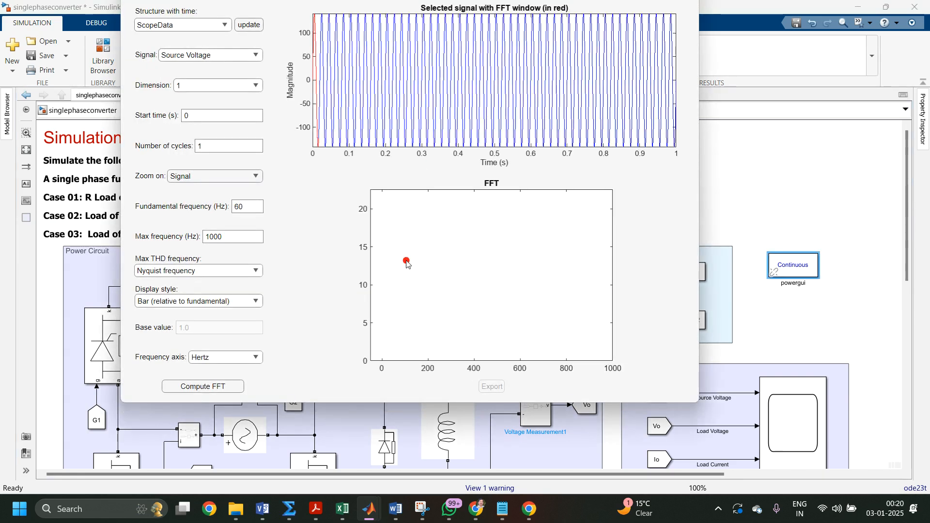
pyautogui.moveTo(392, 404); pyautogui.dragTo(393, 473)
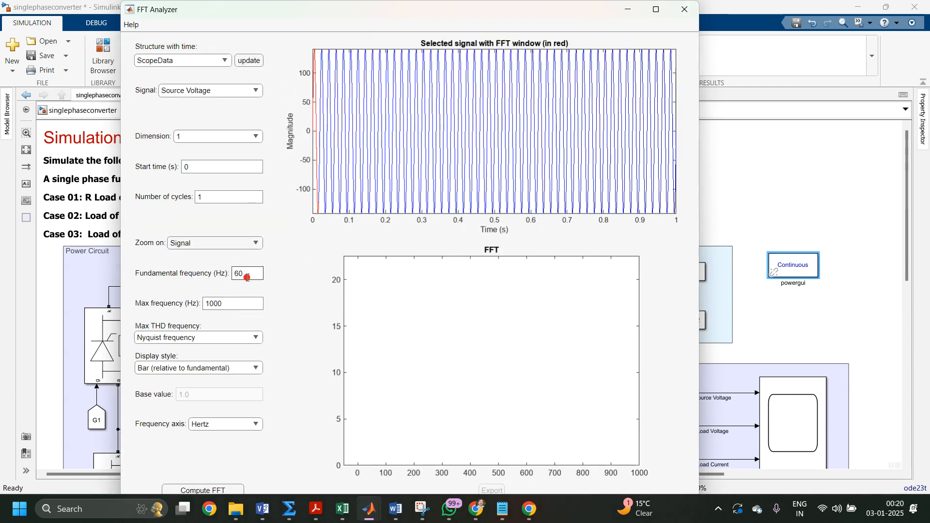
# Set the FFT fundamental frequency to 50 Hz and choose Source Current as the analyzed signal
pyautogui.click(247, 276)
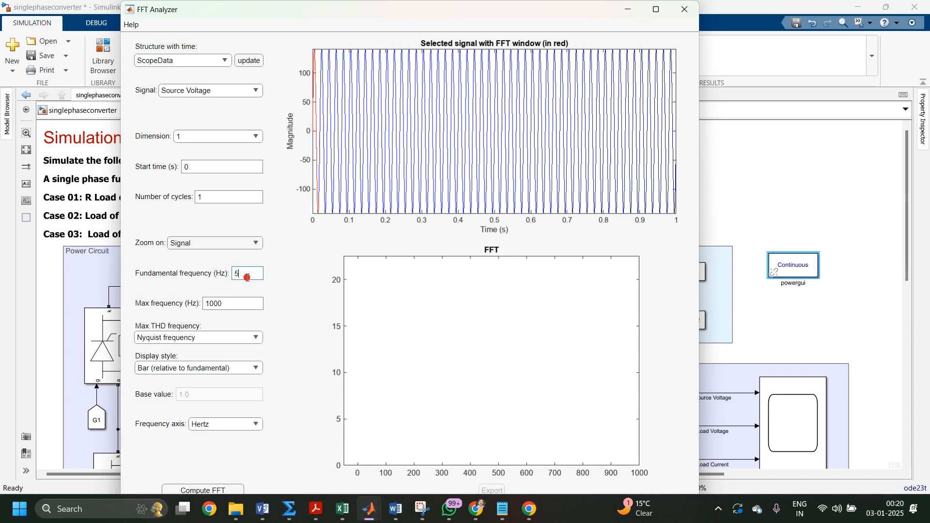
pyautogui.click(223, 92)
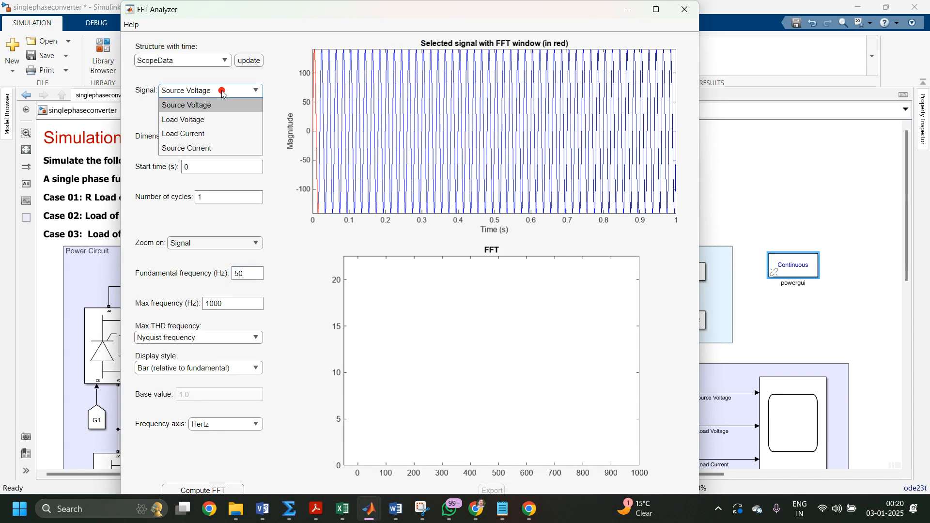
pyautogui.click(215, 149)
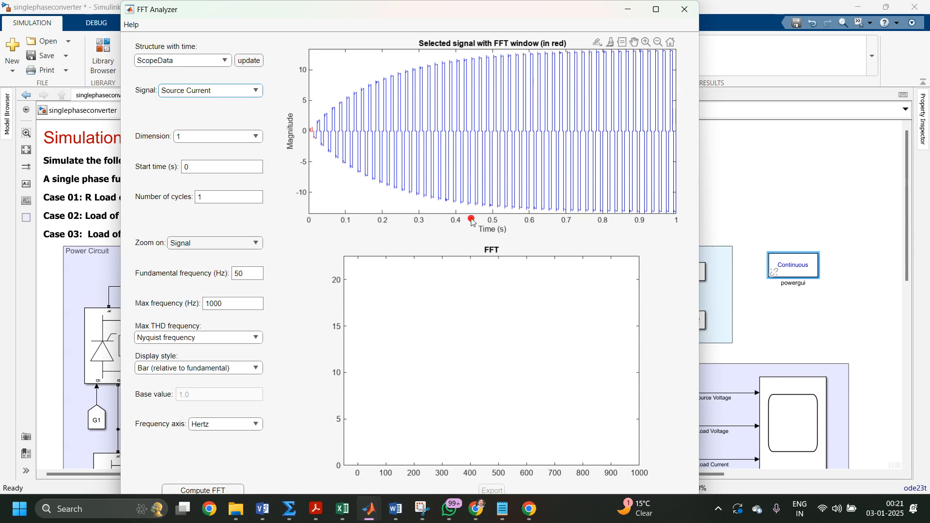
# Set the start time of the FFT window to 0.7 s
pyautogui.click(188, 166)
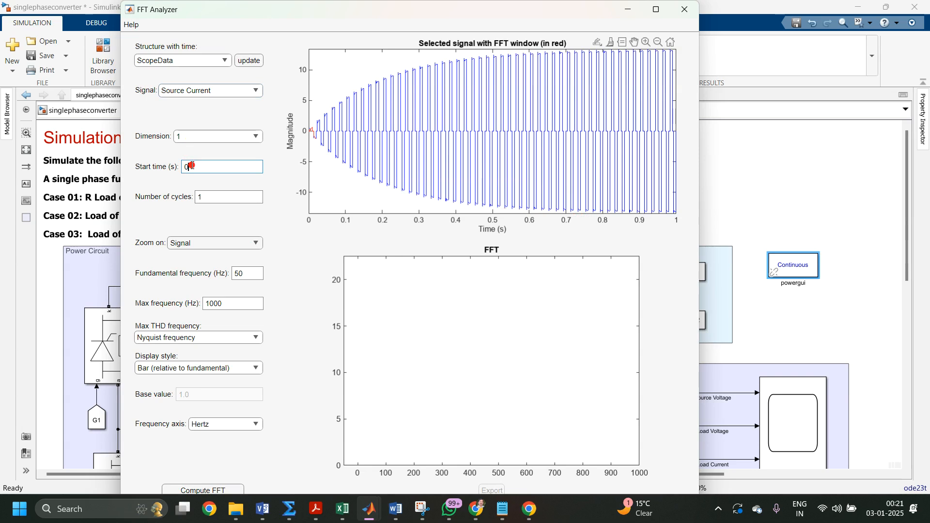
pyautogui.moveTo(191, 167); pyautogui.dragTo(128, 168)
pyautogui.write('0')
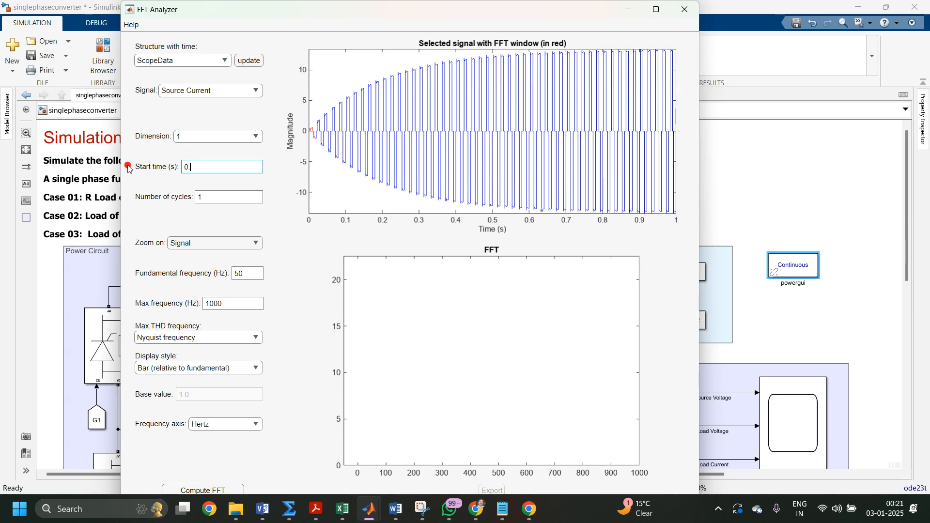
# Try to compute the FFT of the source current with the number of cycles set to 0.9
pyautogui.click(237, 198)
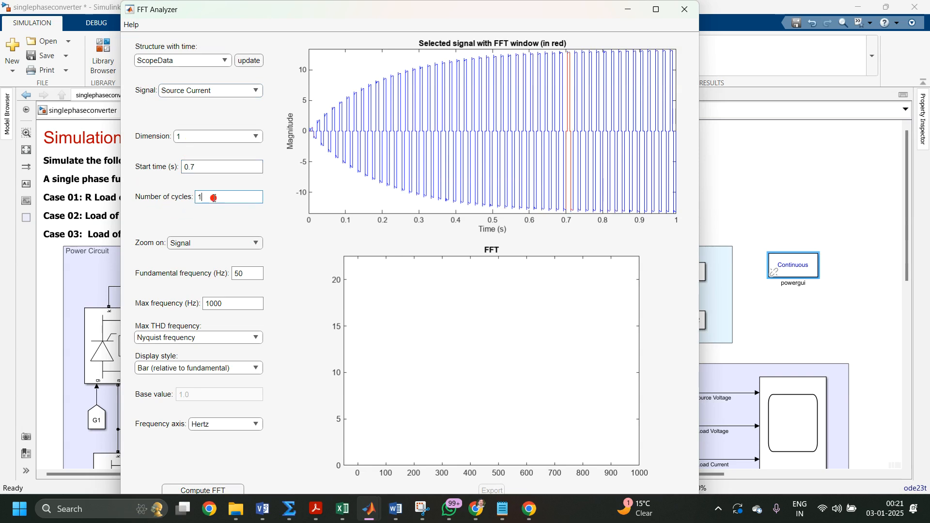
pyautogui.moveTo(205, 199); pyautogui.dragTo(153, 203)
pyautogui.click(173, 229)
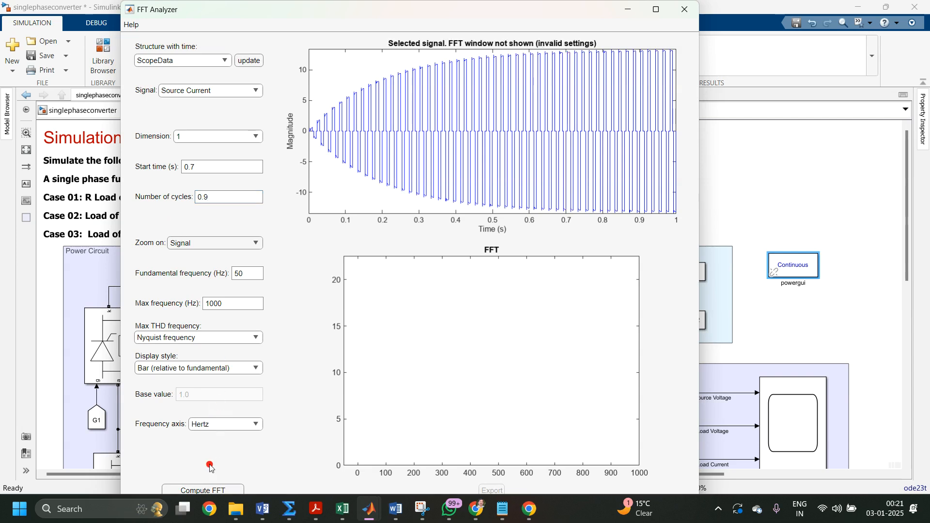
pyautogui.click(206, 490)
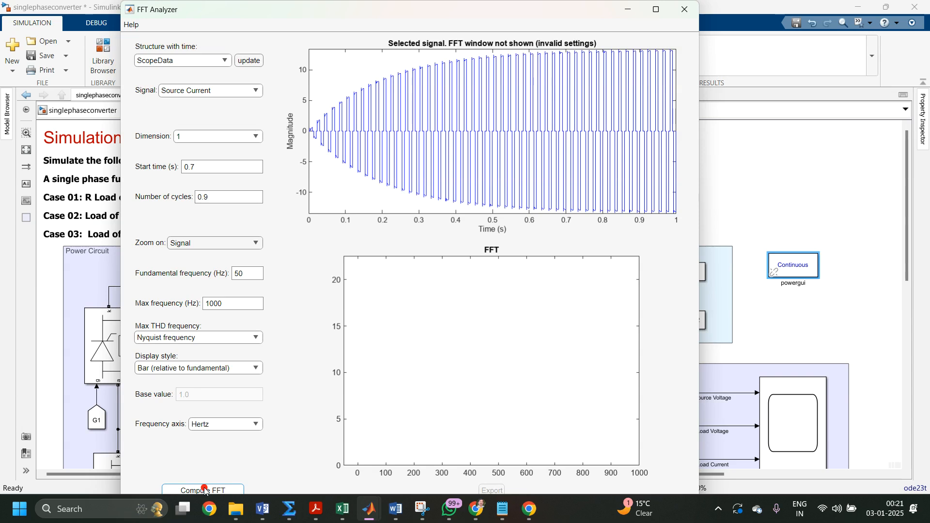
pyautogui.click(206, 491)
# Zoom the signal plot on the FFT window, check the analysis settings, and return the zoom to Signal
pyautogui.click(221, 244)
pyautogui.click(216, 275)
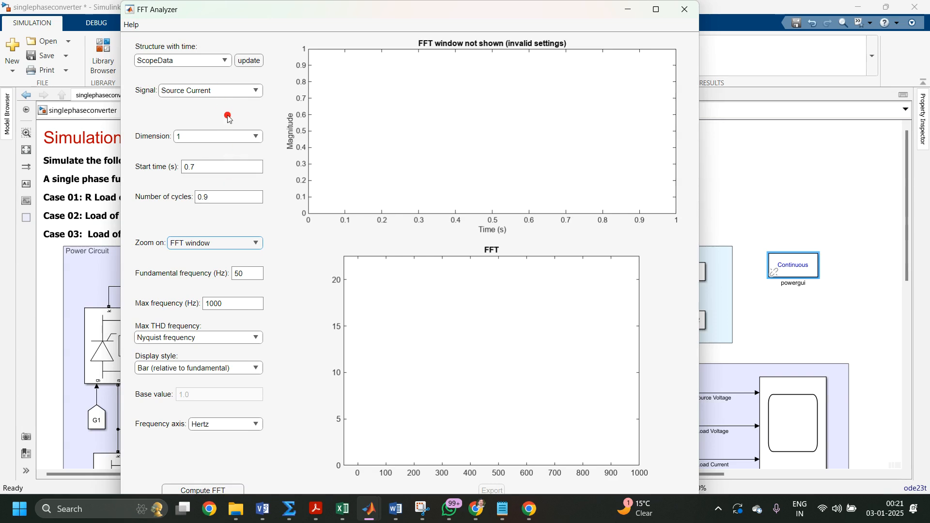
pyautogui.click(225, 93)
pyautogui.click(226, 97)
pyautogui.click(215, 168)
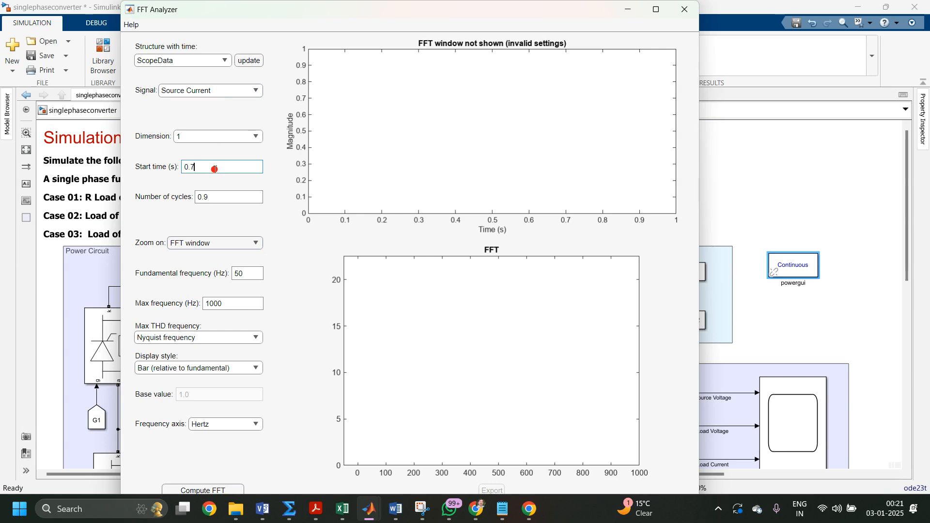
pyautogui.click(224, 244)
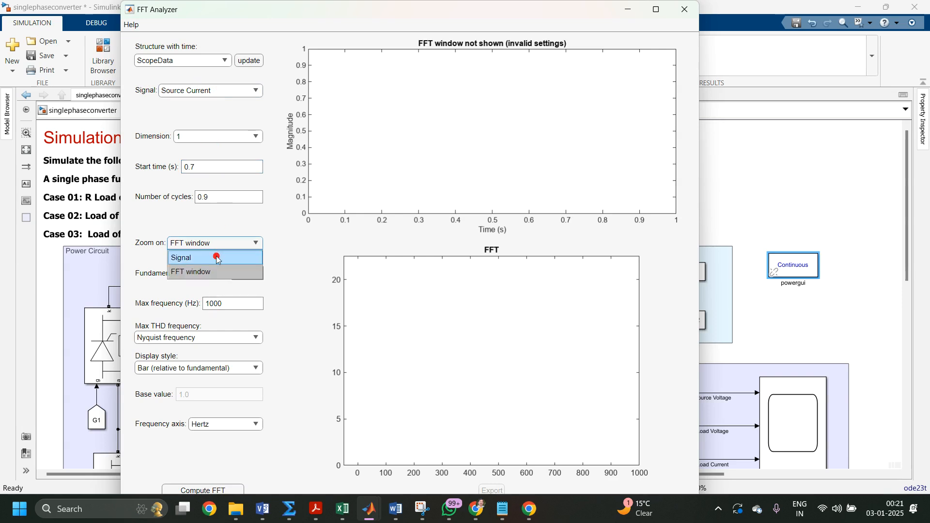
pyautogui.click(216, 256)
# Keep Source Current as the analyzed signal and set the number of FFT cycles to 3
pyautogui.click(208, 90)
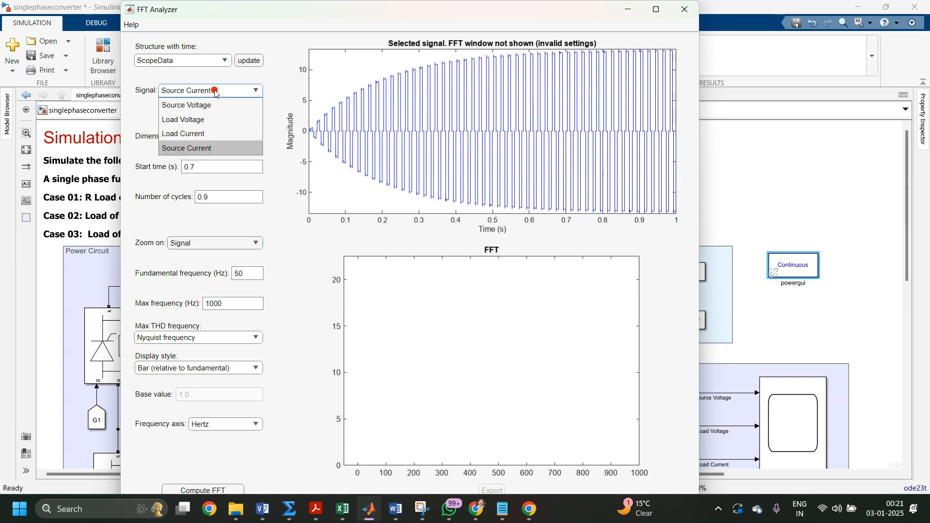
pyautogui.click(207, 148)
pyautogui.click(210, 171)
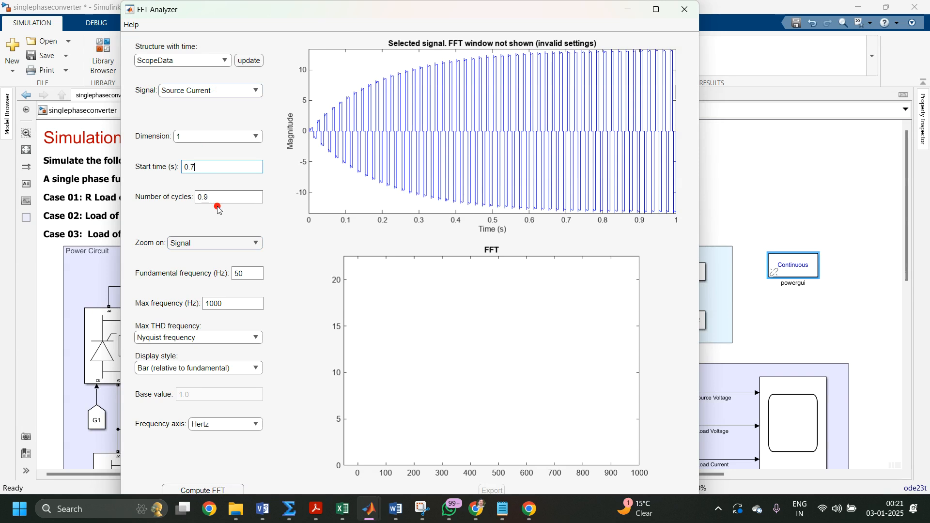
pyautogui.press('Tab')
pyautogui.write('3')
pyautogui.press('Return')
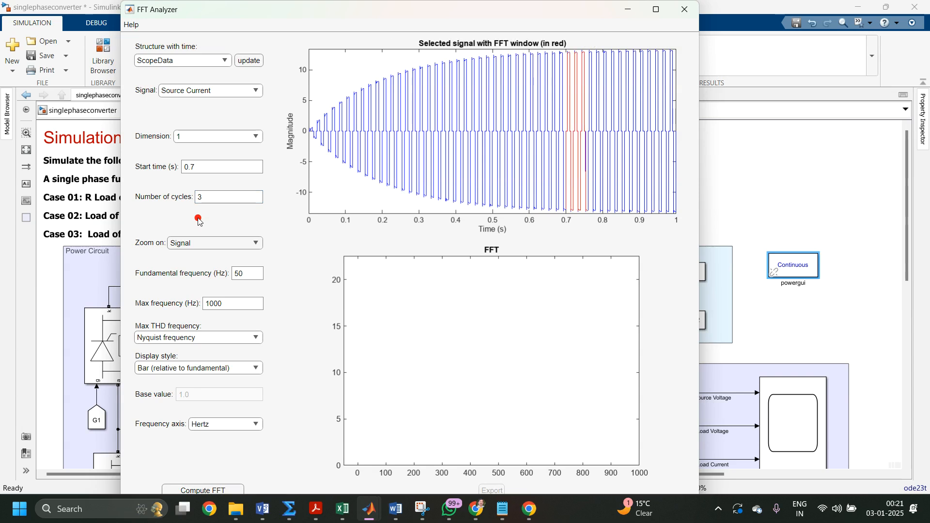
# Zoom on the FFT window and compute the source current's FFT to examine its fundamental and THD
pyautogui.click(215, 244)
pyautogui.click(212, 270)
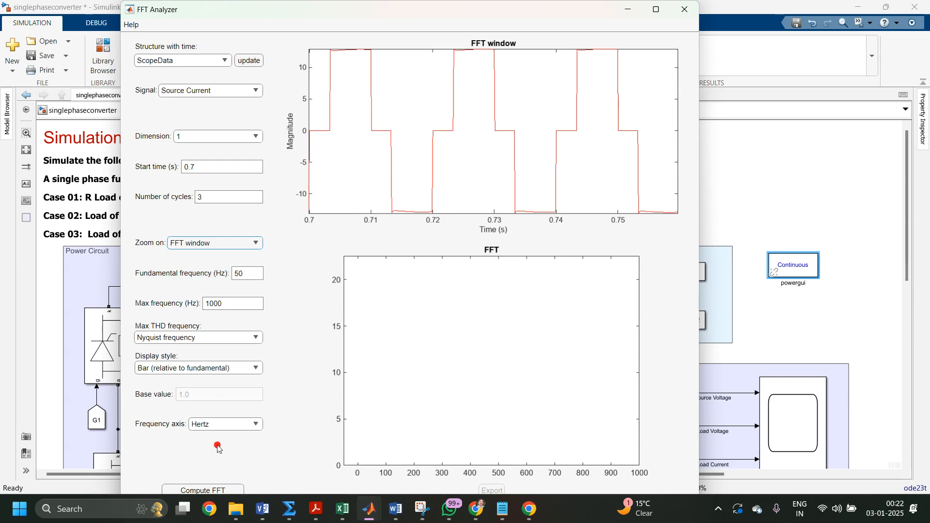
pyautogui.click(204, 489)
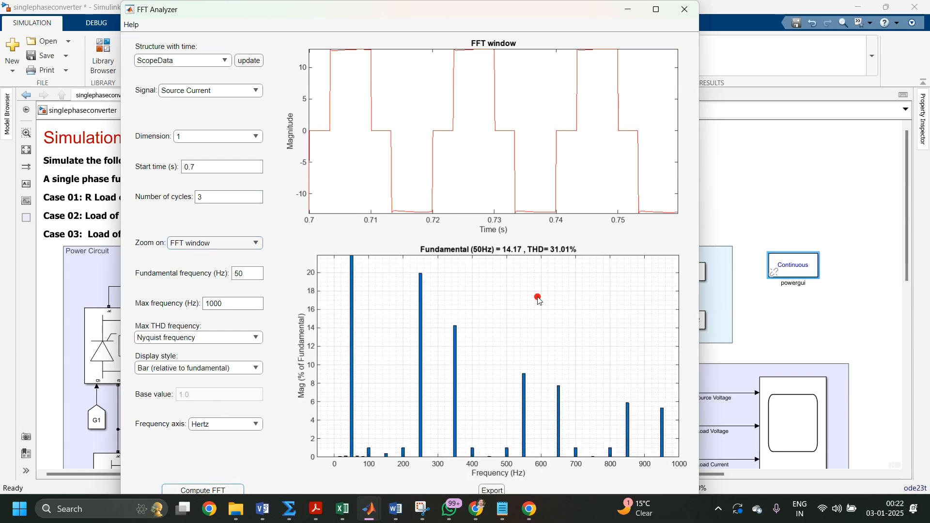
pyautogui.moveTo(551, 252)
pyautogui.mouseDown()
pyautogui.moveTo(569, 254)
pyautogui.moveTo(537, 255)
pyautogui.mouseUp()
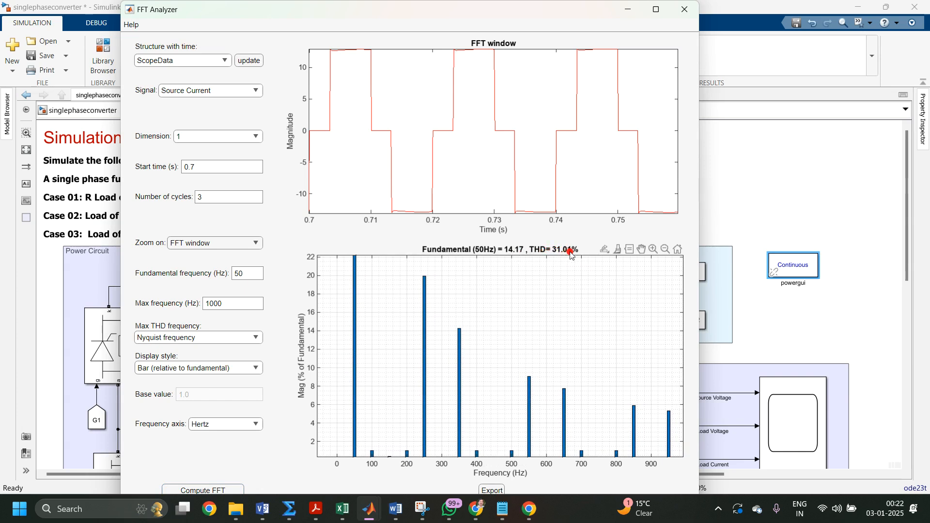
# Compute the FFT of the Source Voltage signal to examine its harmonic distortion
pyautogui.click(257, 92)
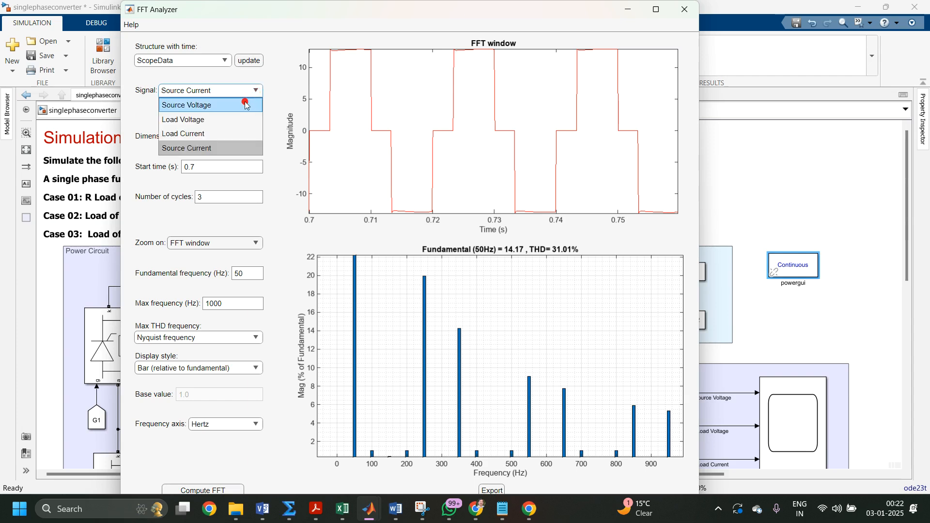
pyautogui.click(246, 106)
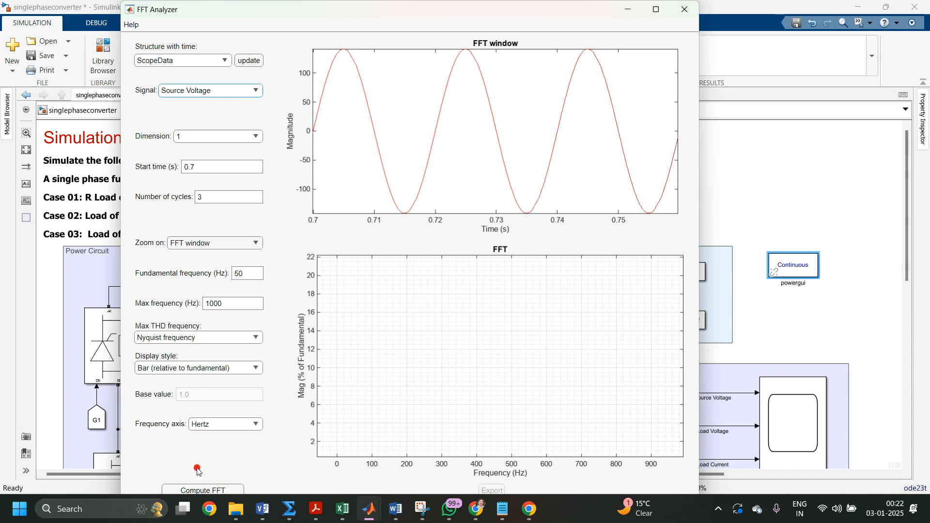
pyautogui.click(197, 489)
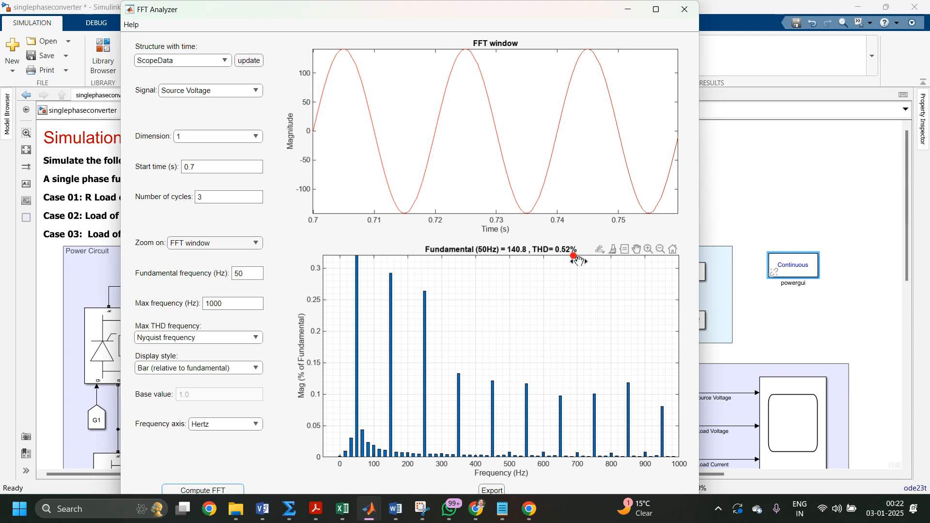
# Recompute the FFT for Source Current and list its harmonics with the List (relative to fundamental) display style
pyautogui.click(247, 94)
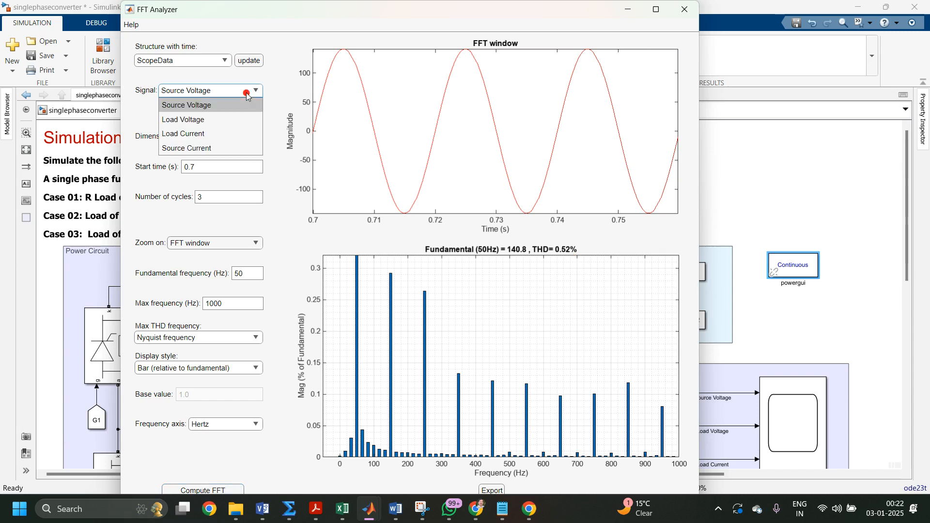
pyautogui.click(237, 145)
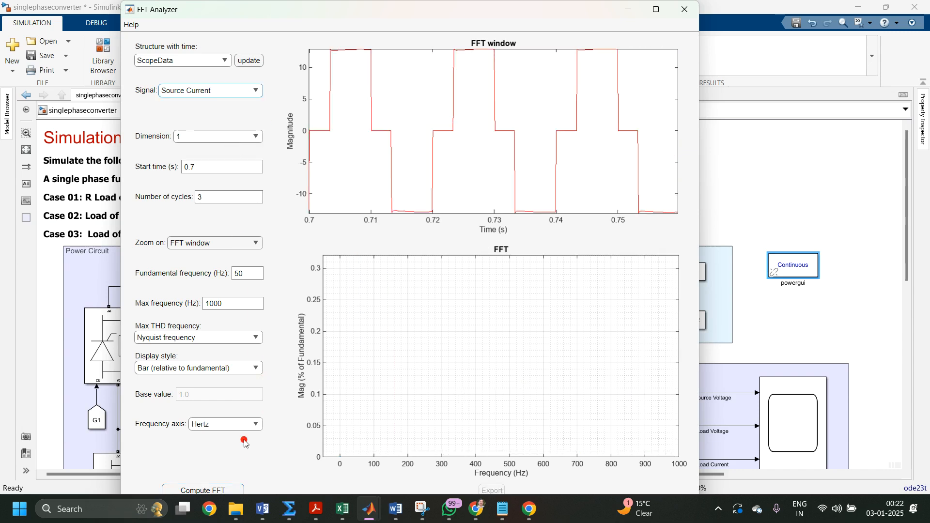
pyautogui.click(209, 491)
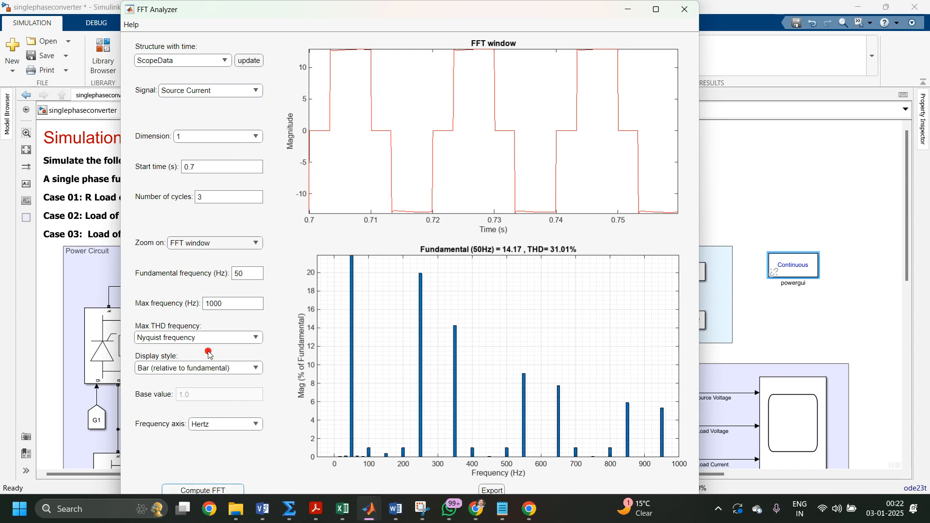
pyautogui.click(209, 370)
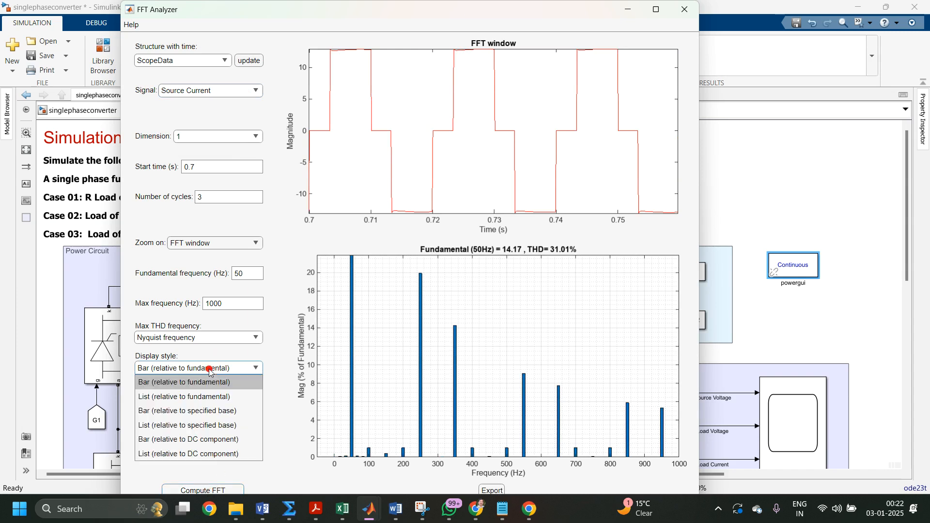
pyautogui.click(207, 398)
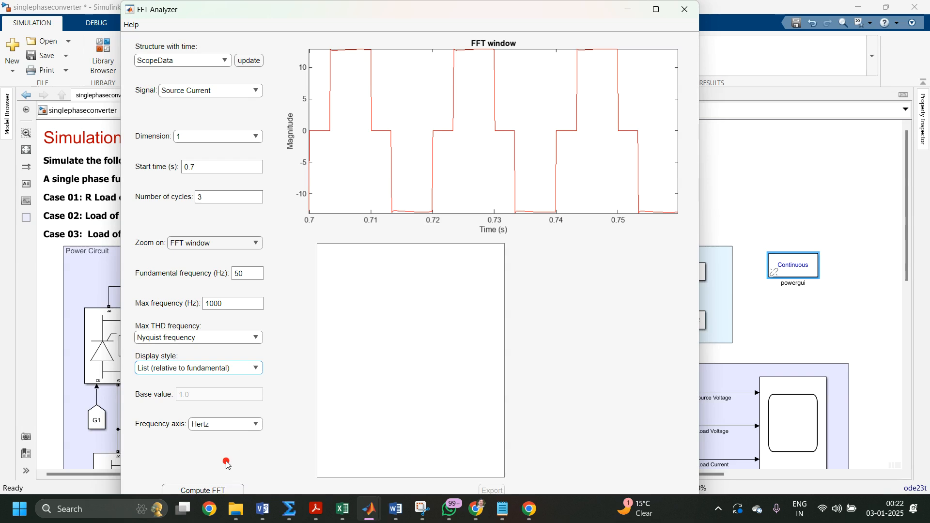
pyautogui.click(216, 490)
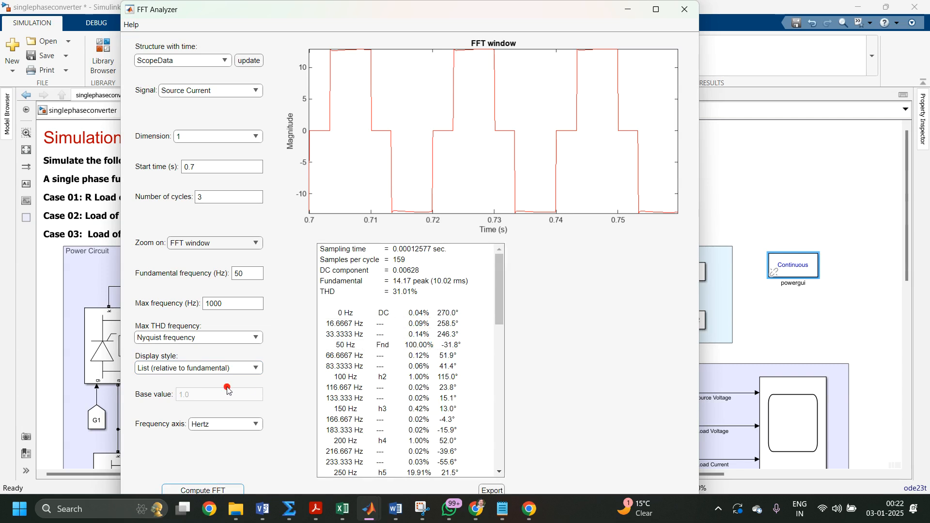
# List the source current's harmonics relative to a specified base of 1.0 and recompute the FFT
pyautogui.click(221, 369)
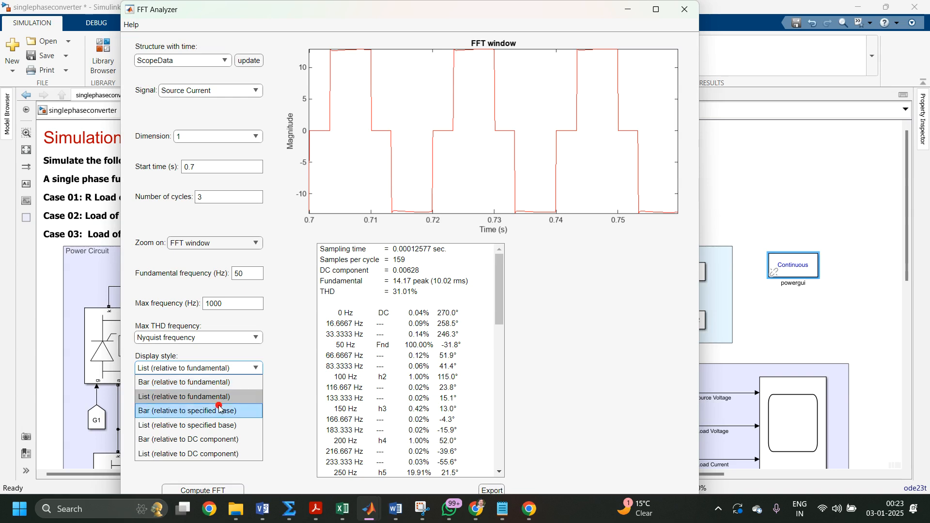
pyautogui.click(218, 426)
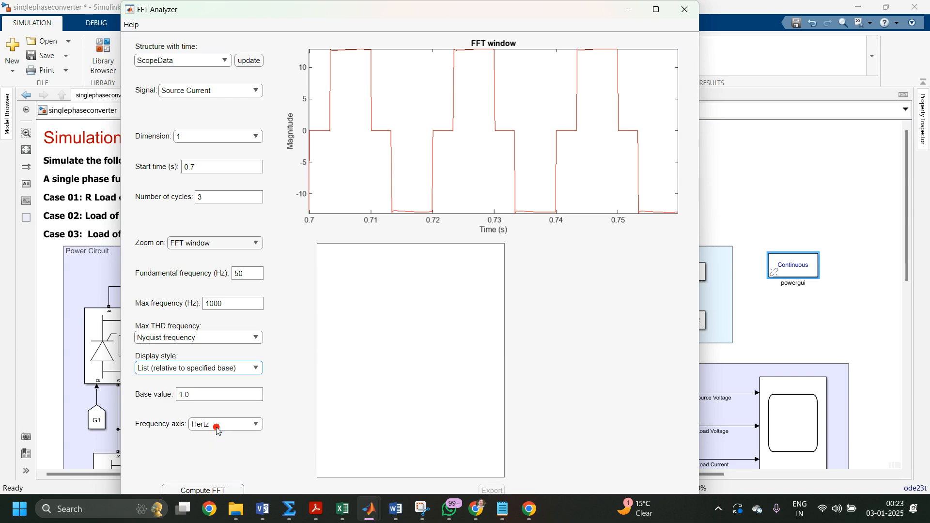
pyautogui.click(207, 492)
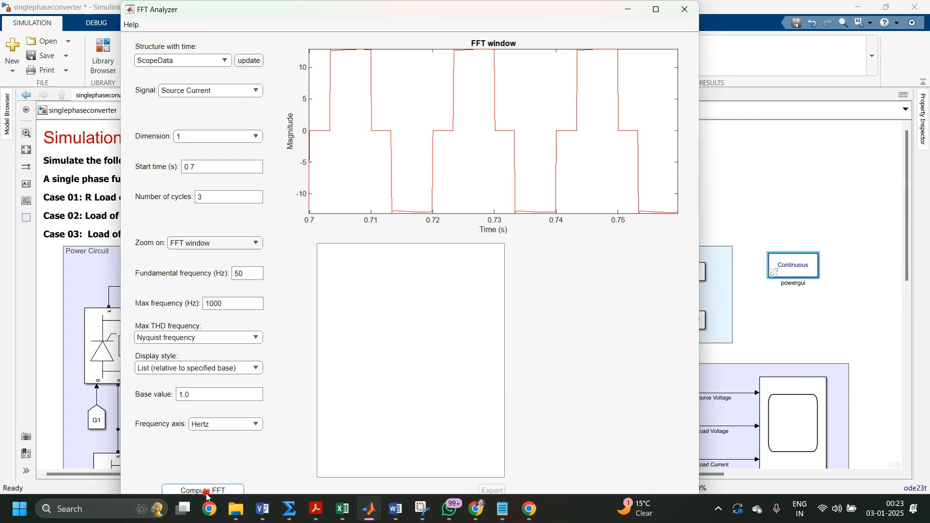
pyautogui.moveTo(420, 347); pyautogui.dragTo(499, 311)
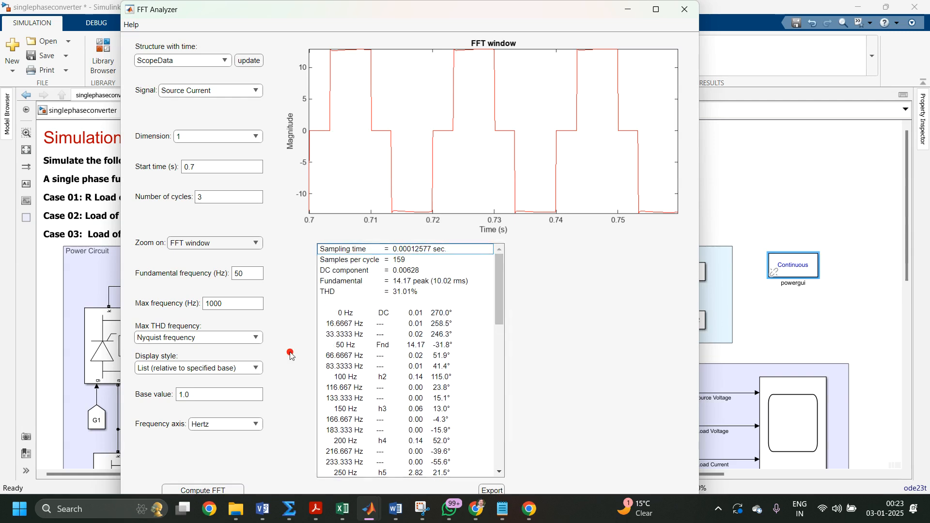
# Look at the Max THD frequency options without changing them, and bring the converter model back to the front
pyautogui.click(247, 337)
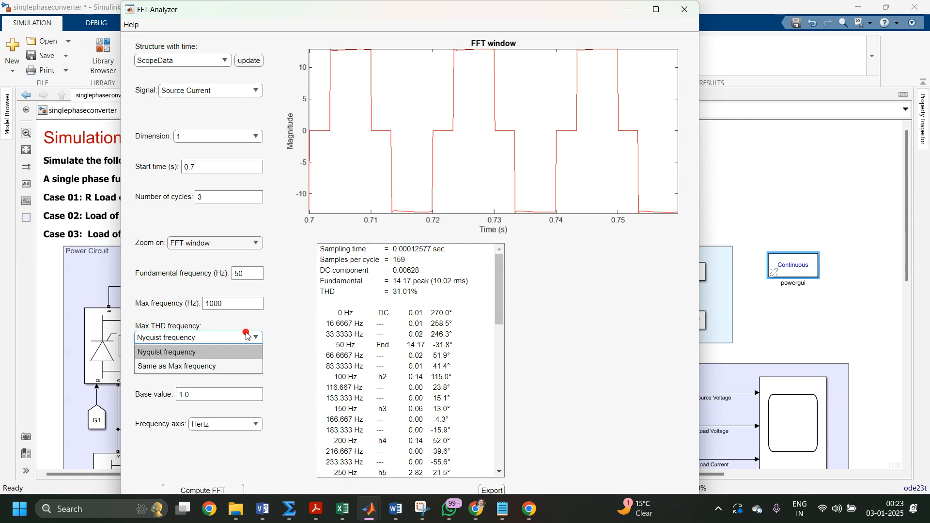
pyautogui.click(247, 336)
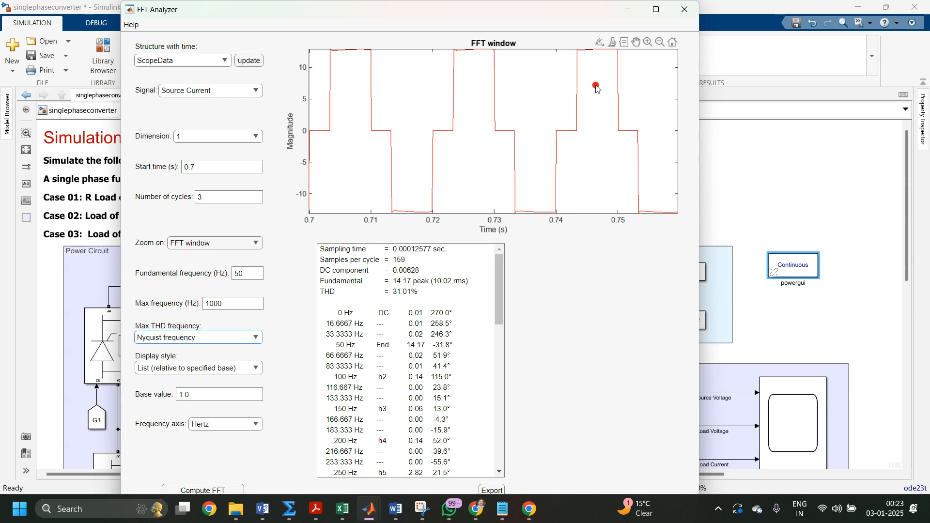
pyautogui.click(714, 52)
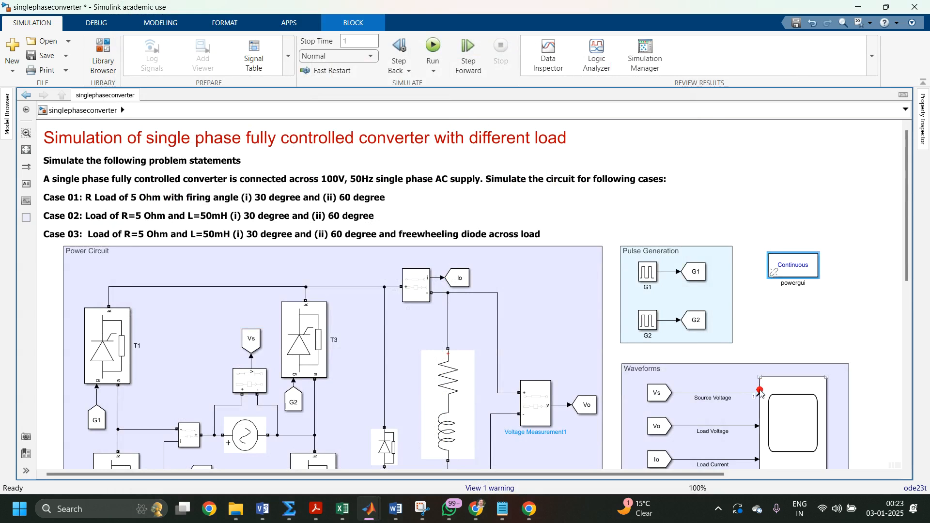
pyautogui.click(720, 511)
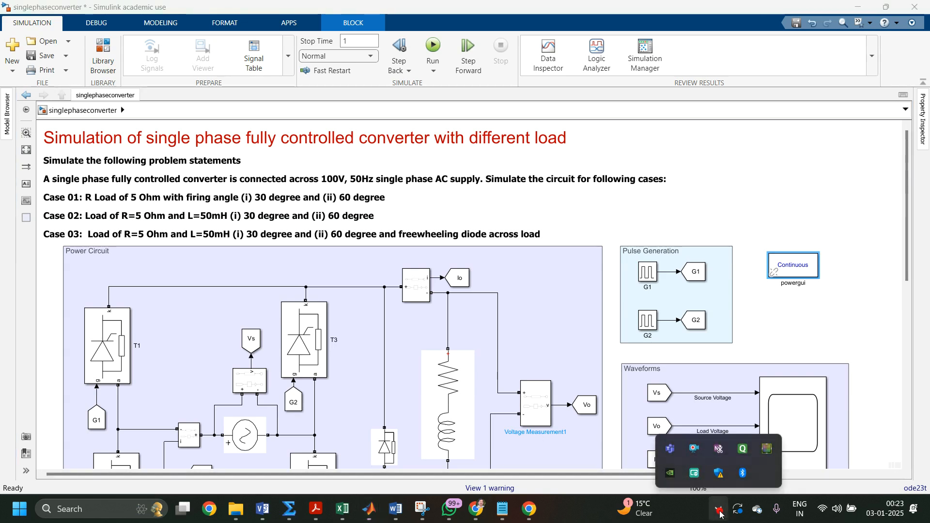
pyautogui.rightClick(697, 452)
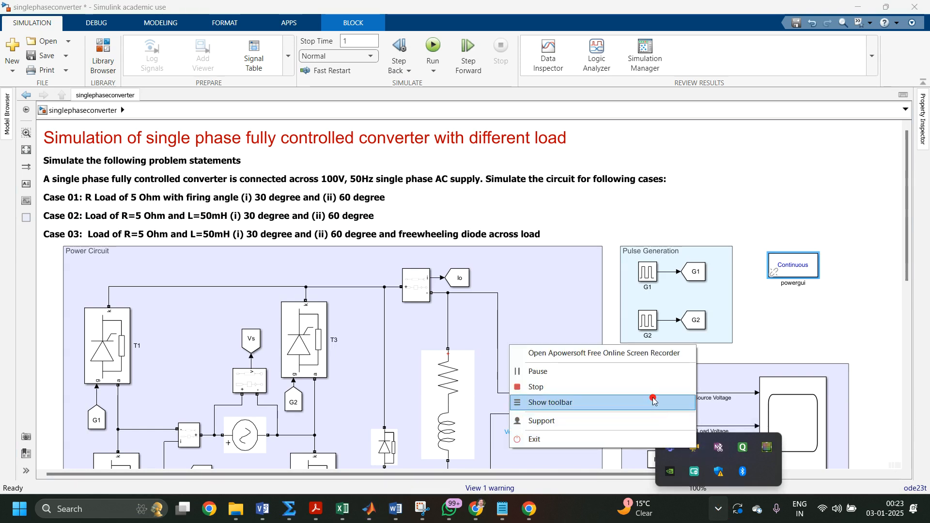